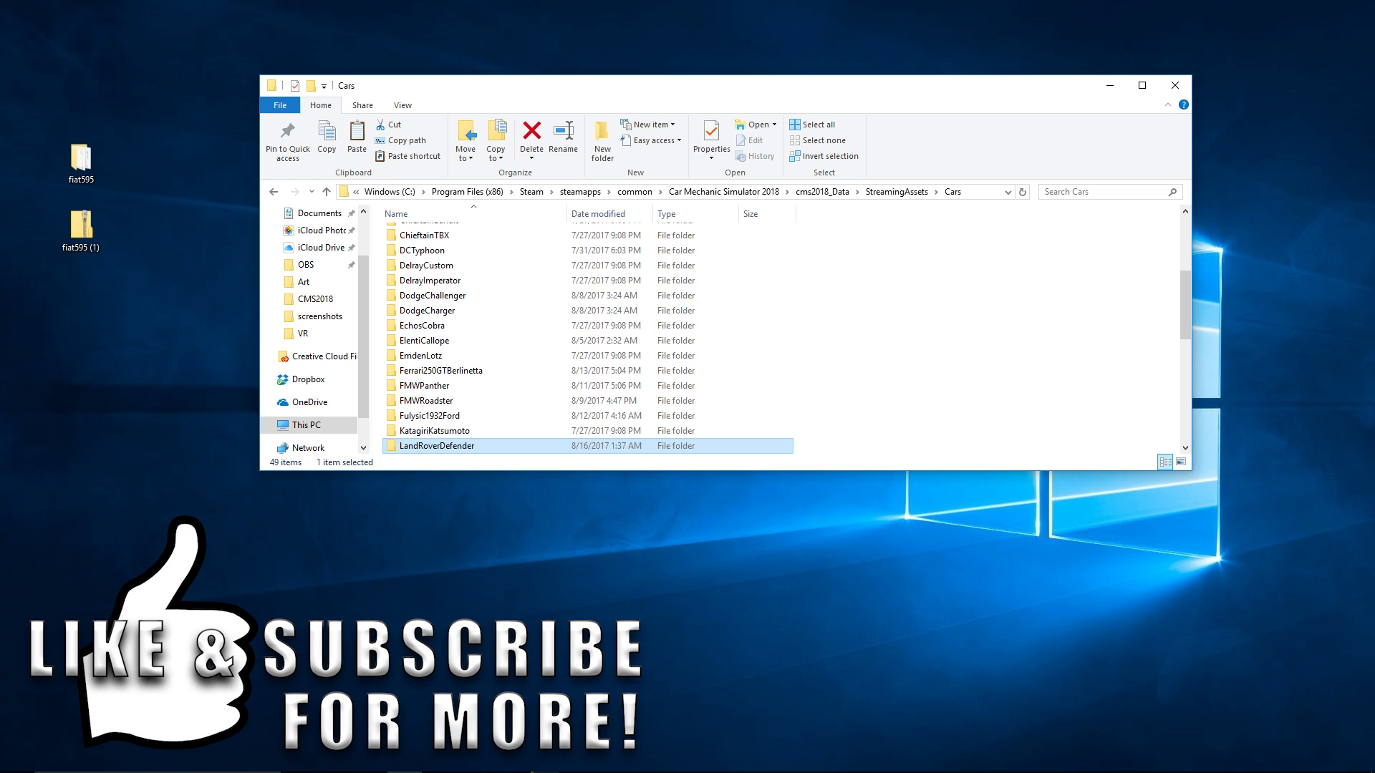
- Open the fiat595 (1) archive on the desktop to view its contents, placing its window below the Cars folder's path
double_click(81, 233)
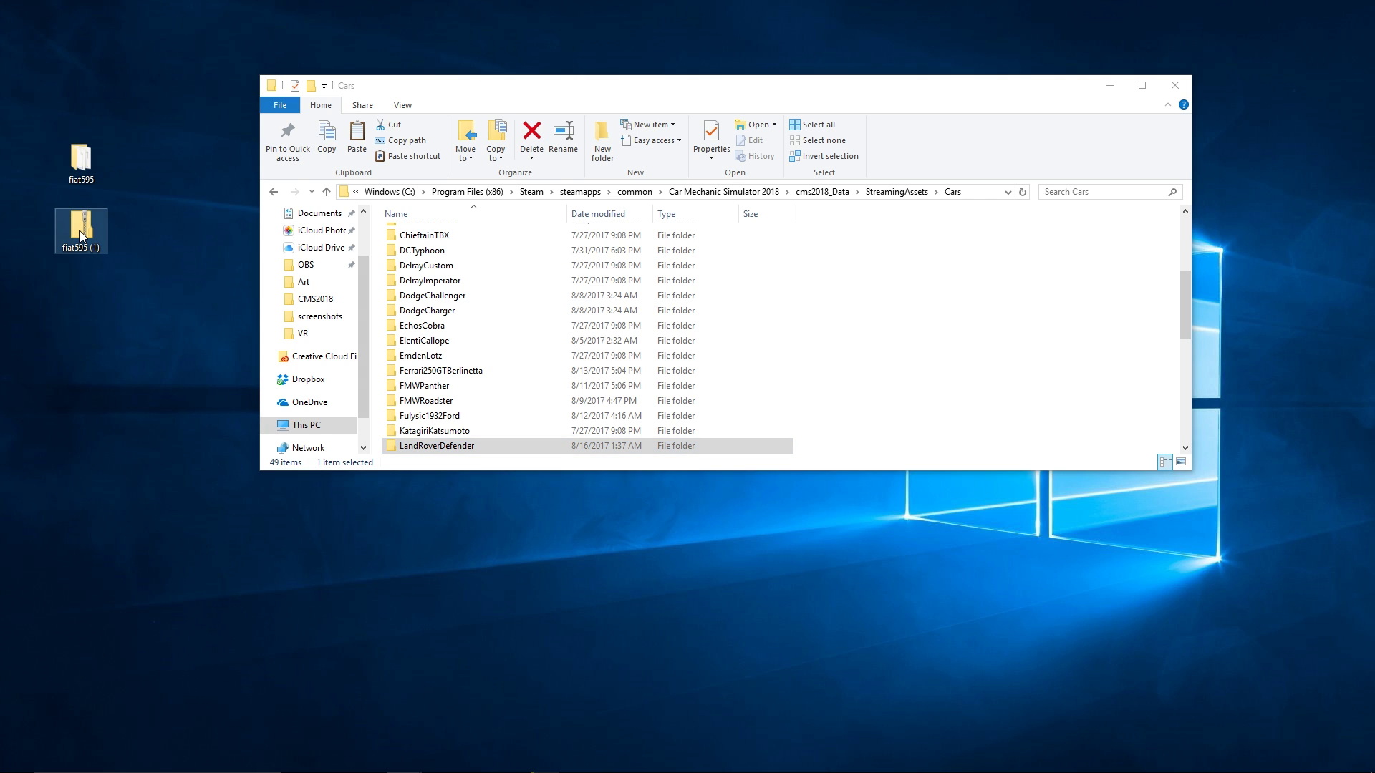
drag(672, 118, 520, 284)
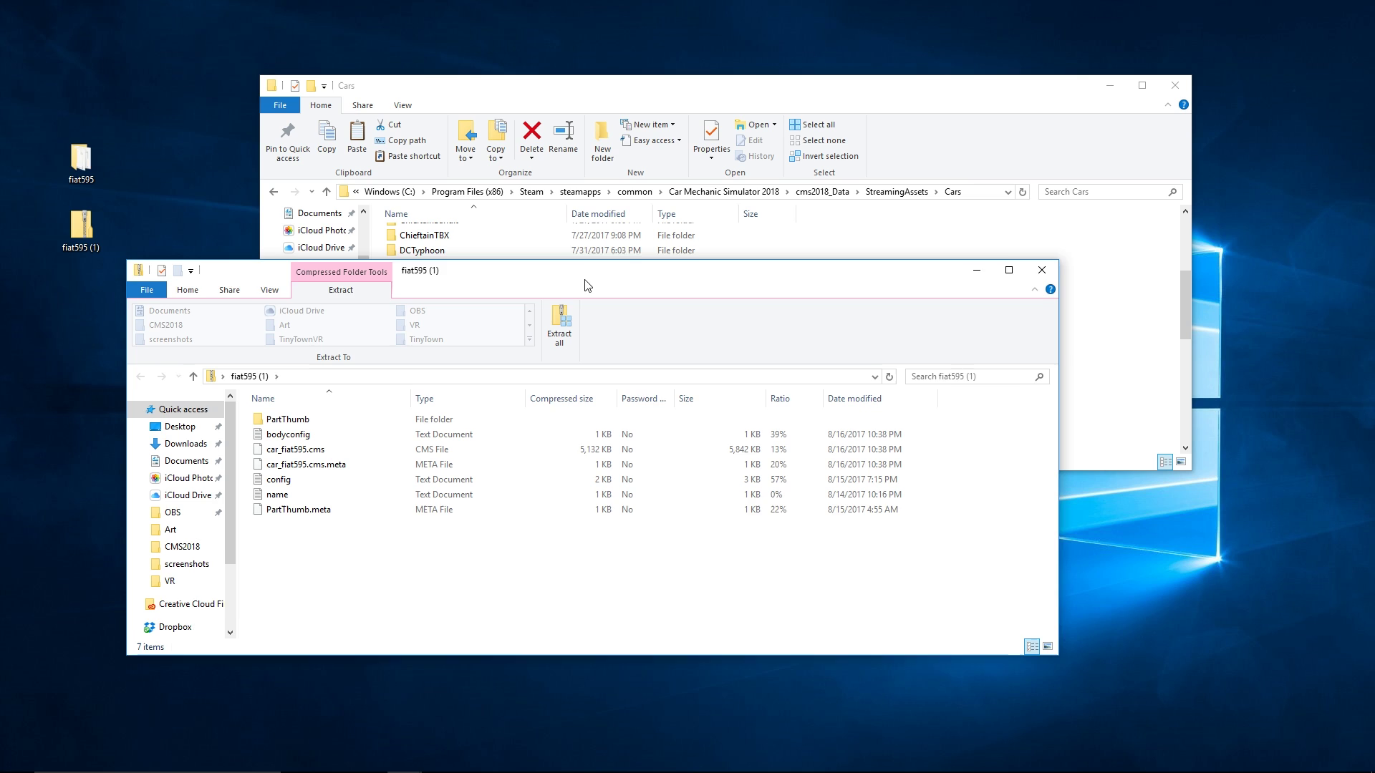
drag(586, 283, 590, 293)
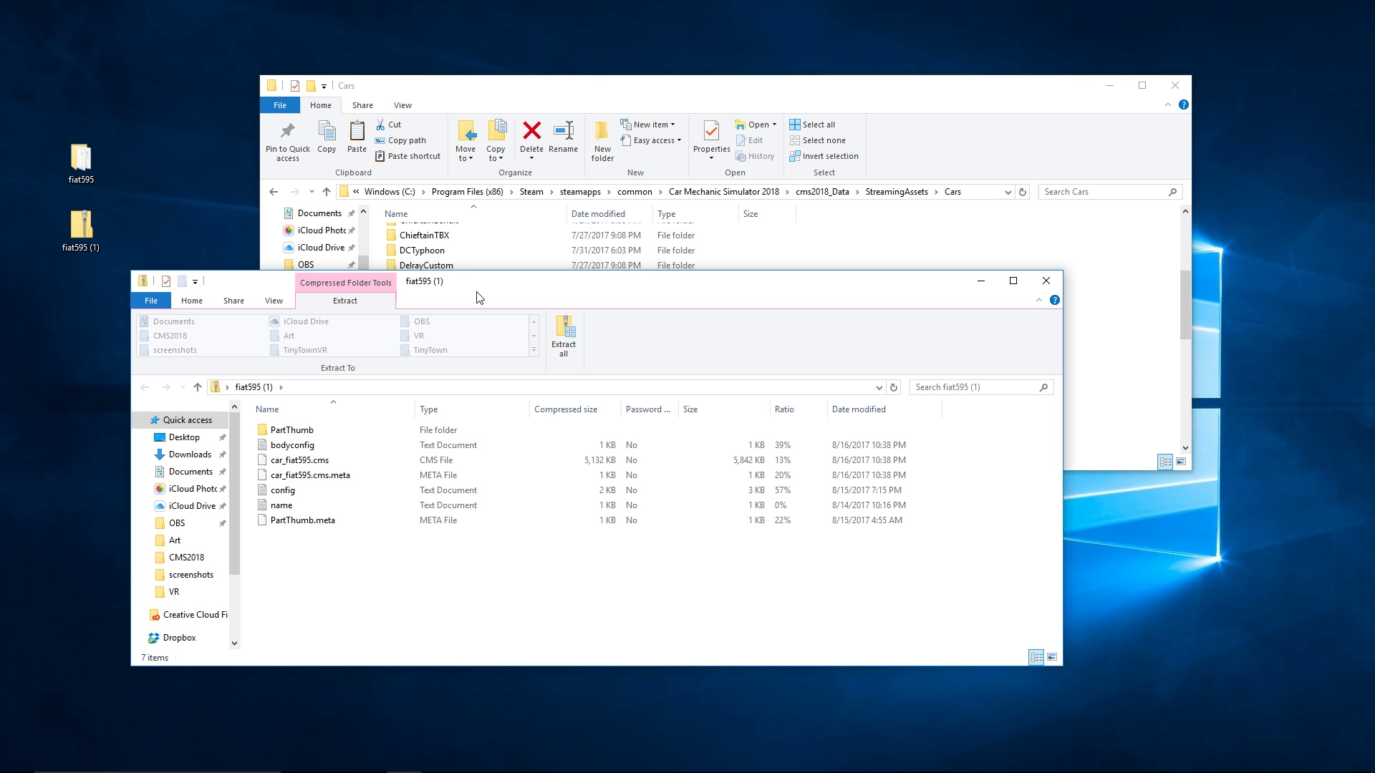
- Open the extracted fiat595 folder on the desktop and close the archive window
click(84, 155)
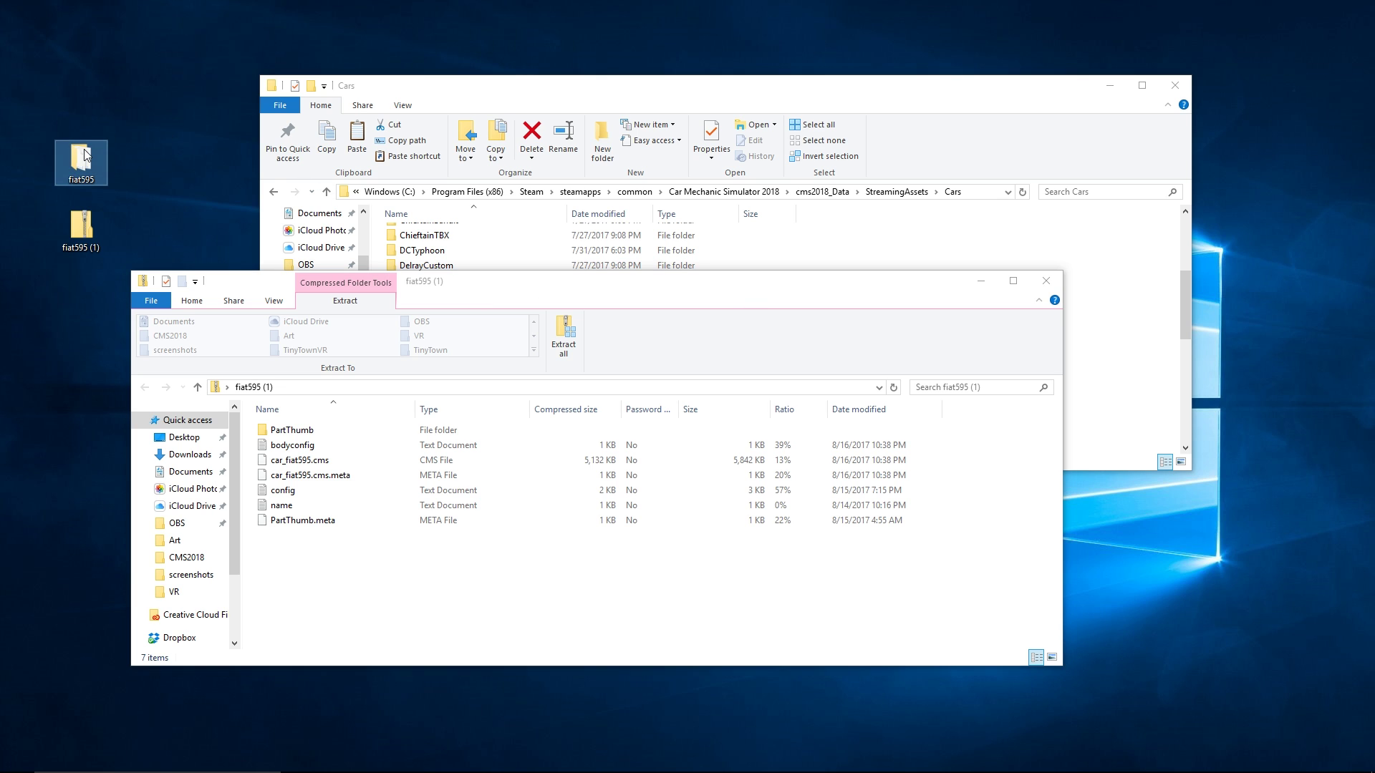
double_click(85, 155)
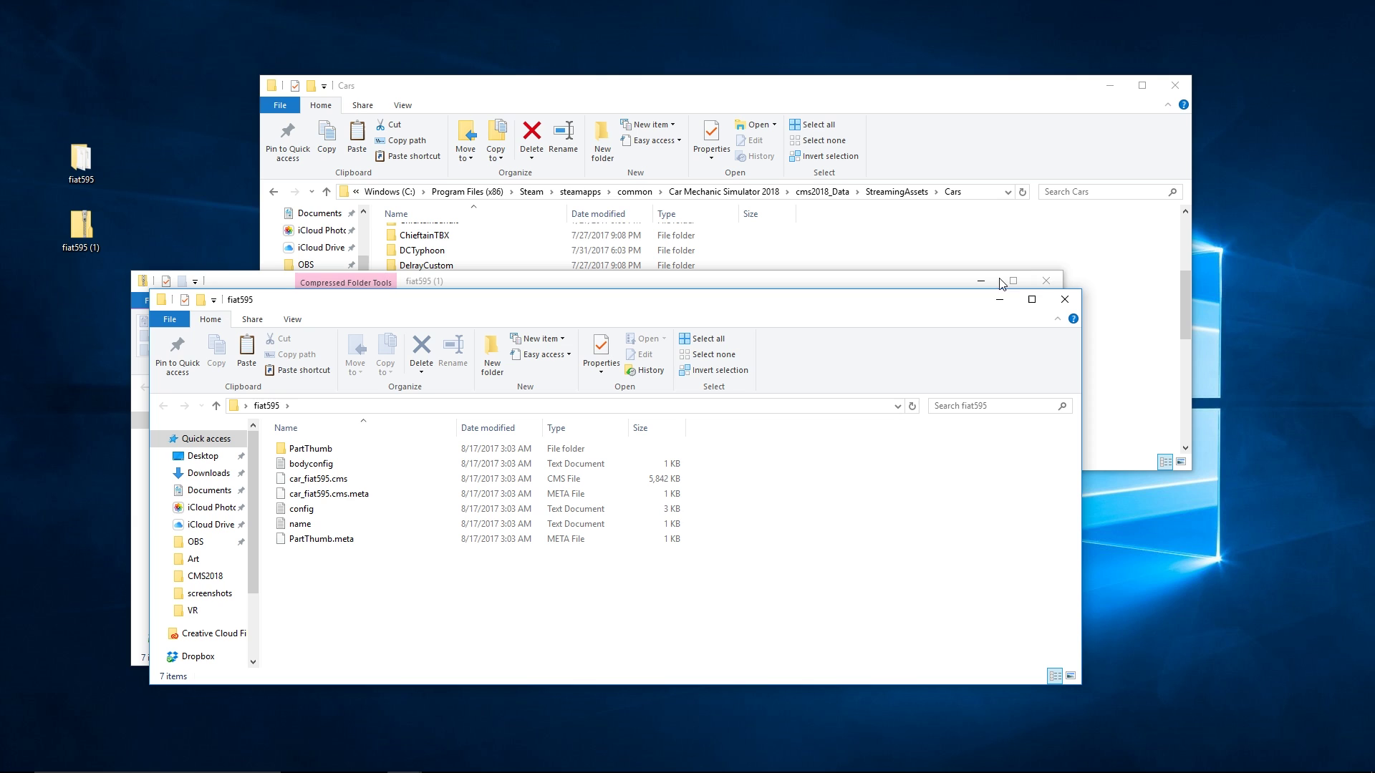
click(1046, 282)
drag(522, 300, 539, 247)
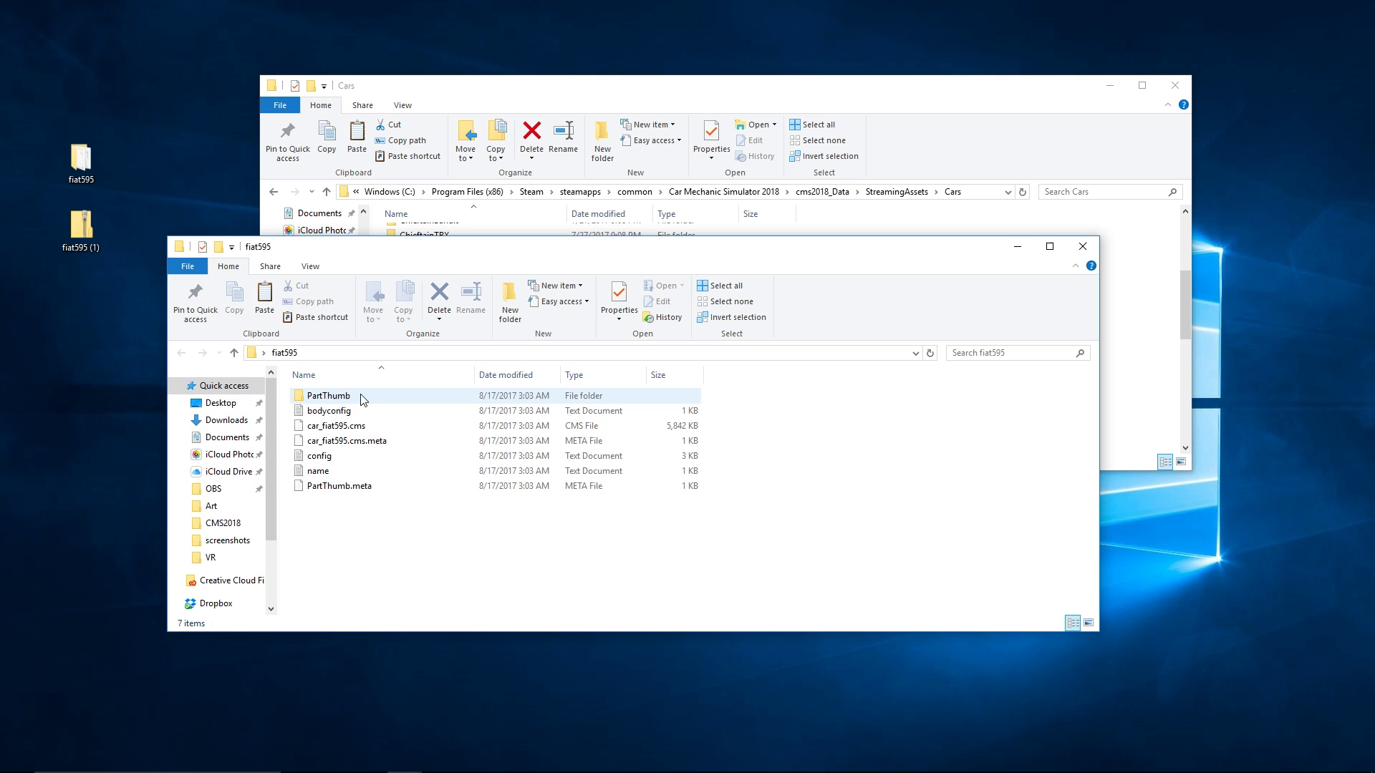
- Copy the fiat595 folder from the desktop into the game's cms2018_Data > StreamingAssets > Cars folder
right_click(80, 152)
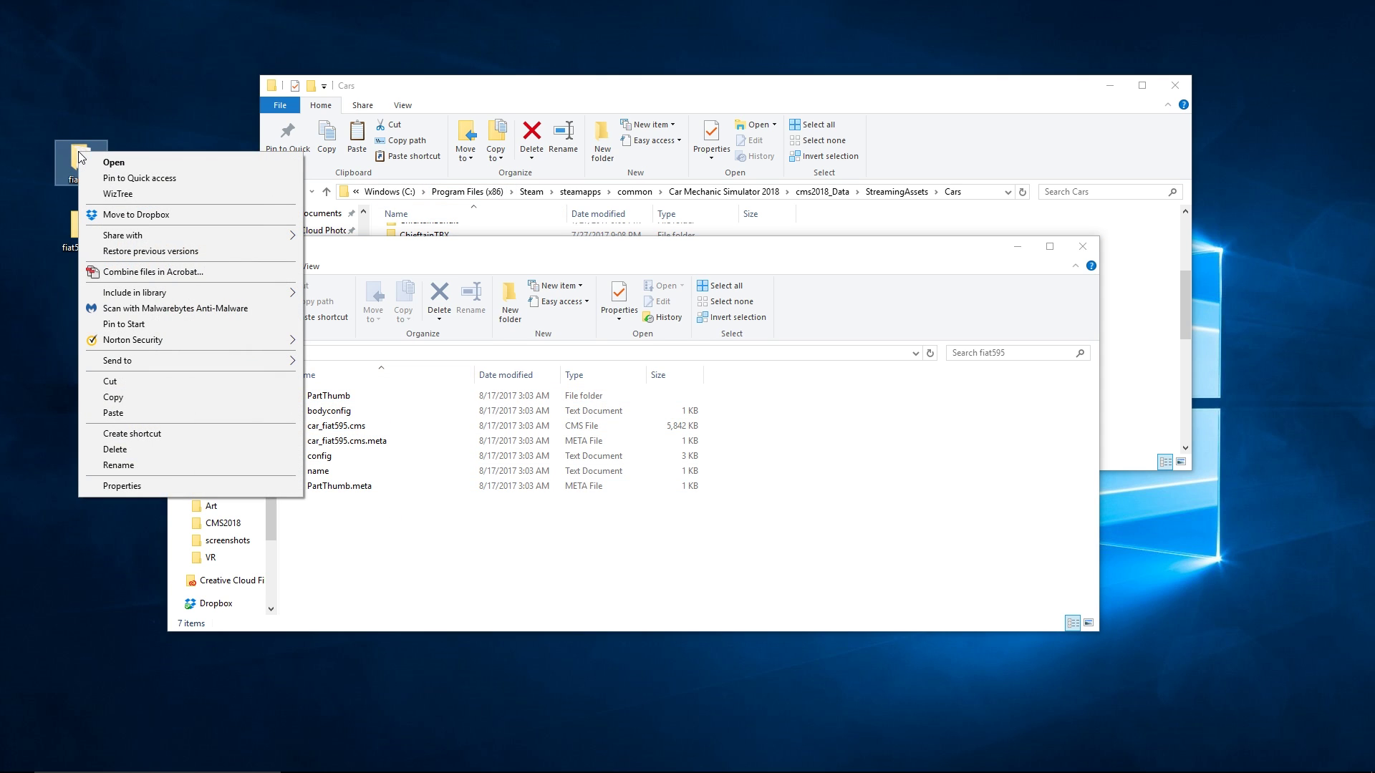
click(147, 397)
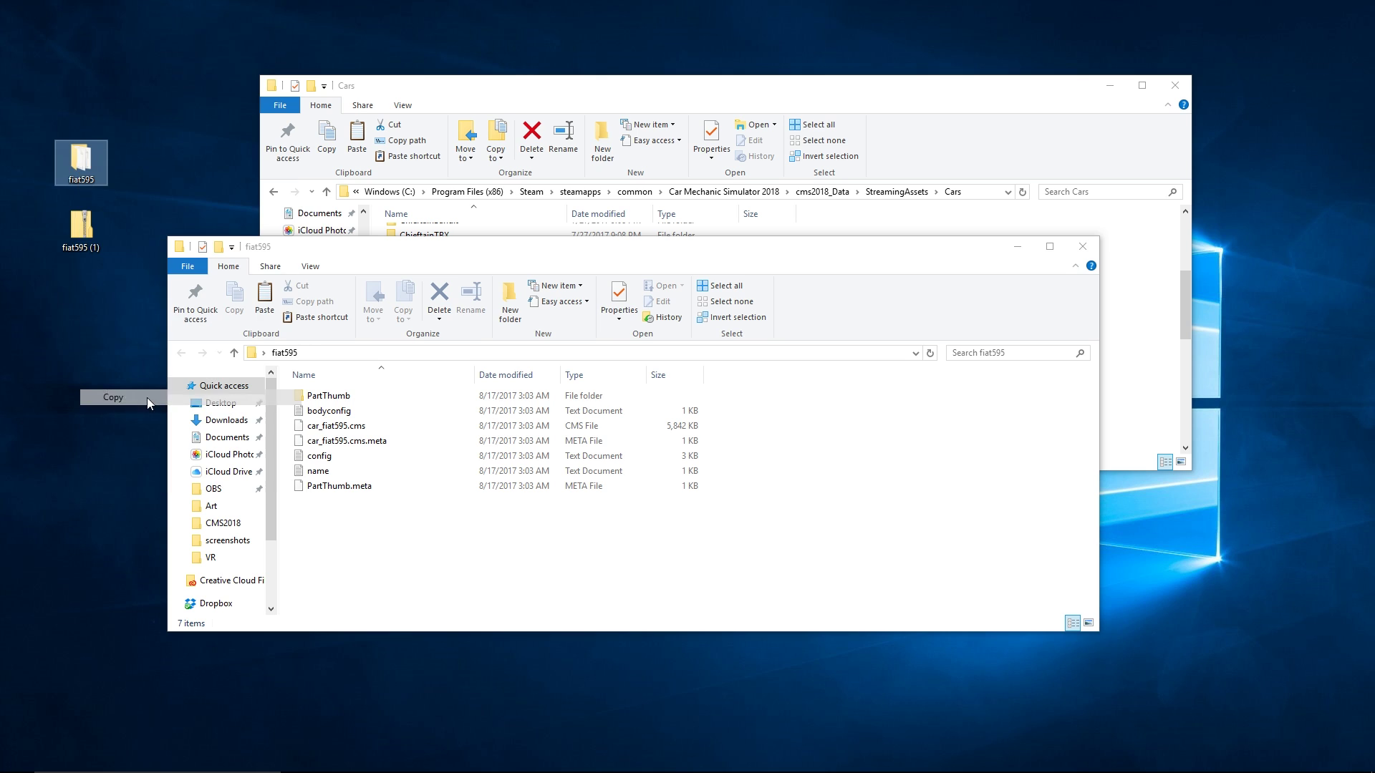
click(664, 83)
drag(664, 83, 625, 103)
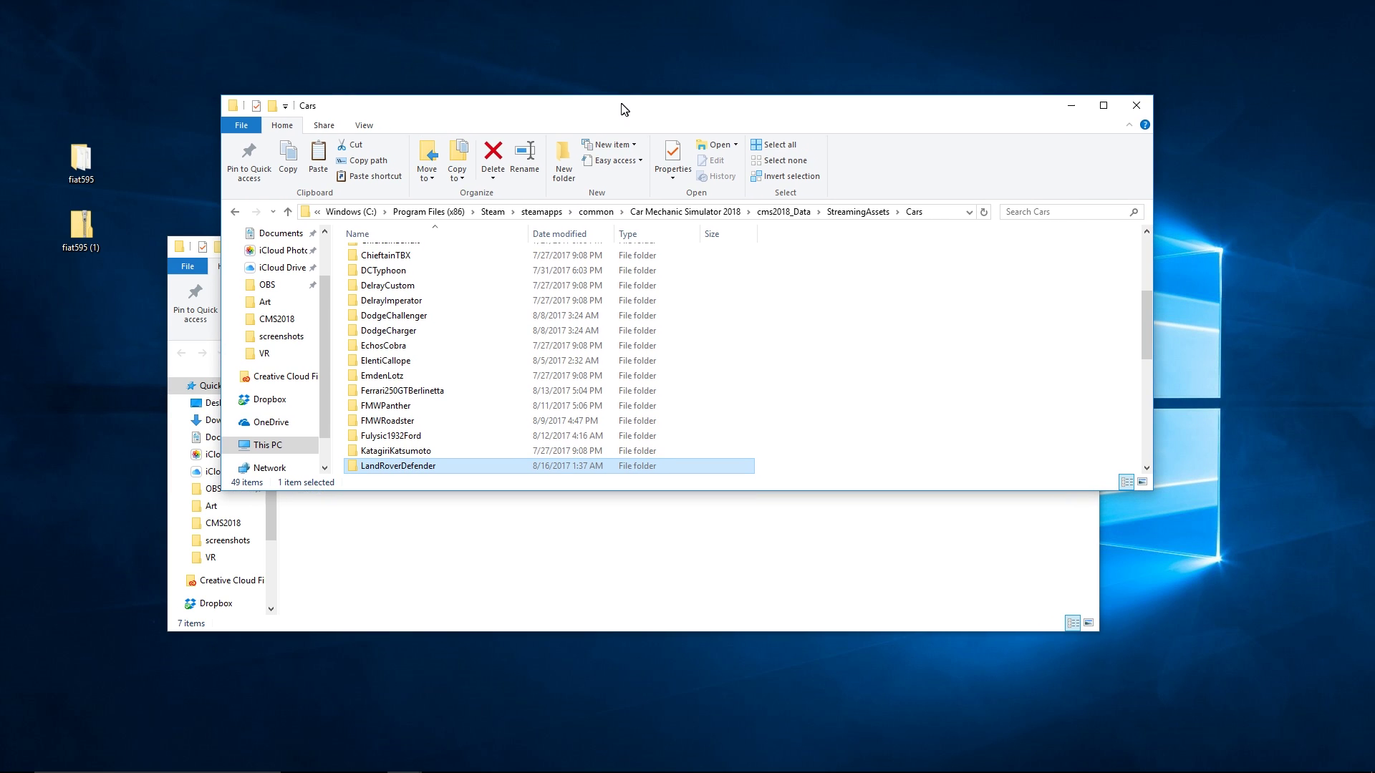
mouse_move(489, 772)
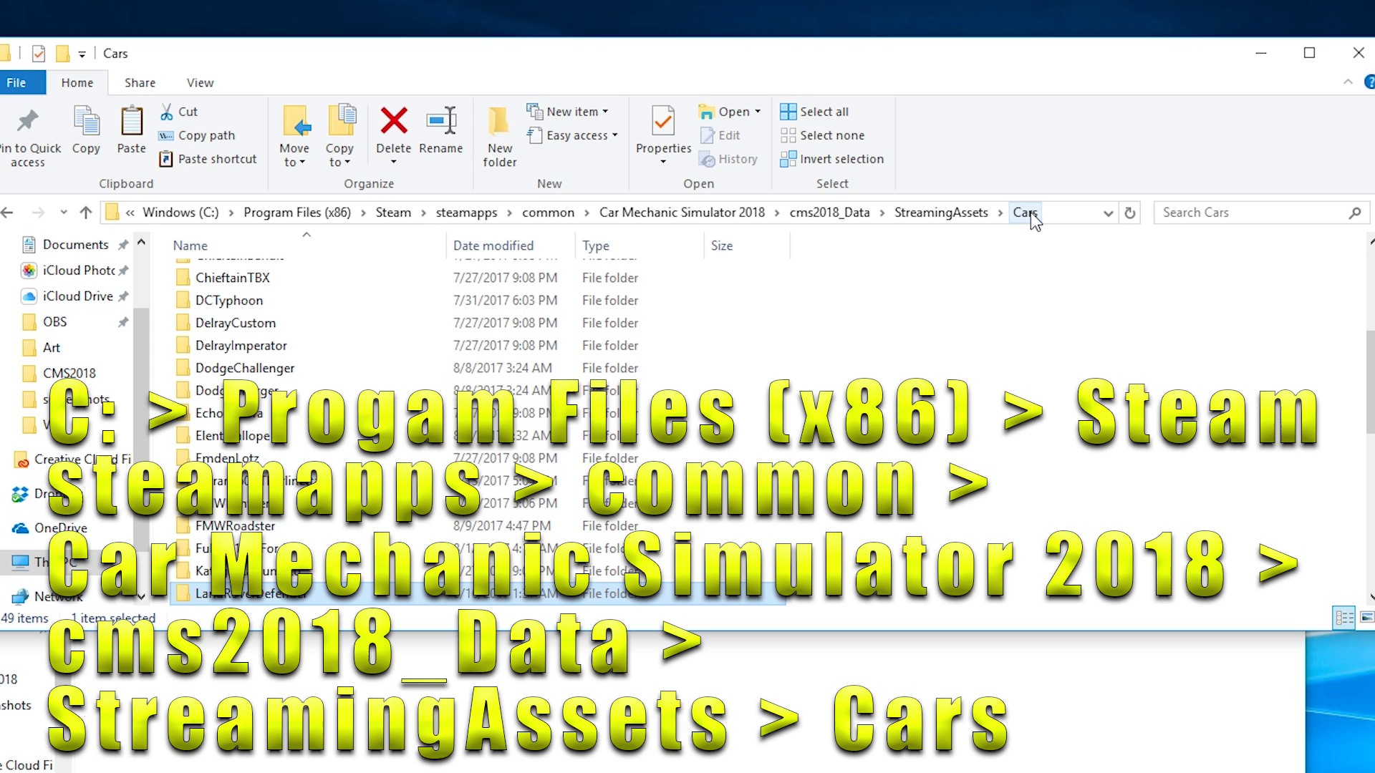
click(836, 345)
right_click(788, 348)
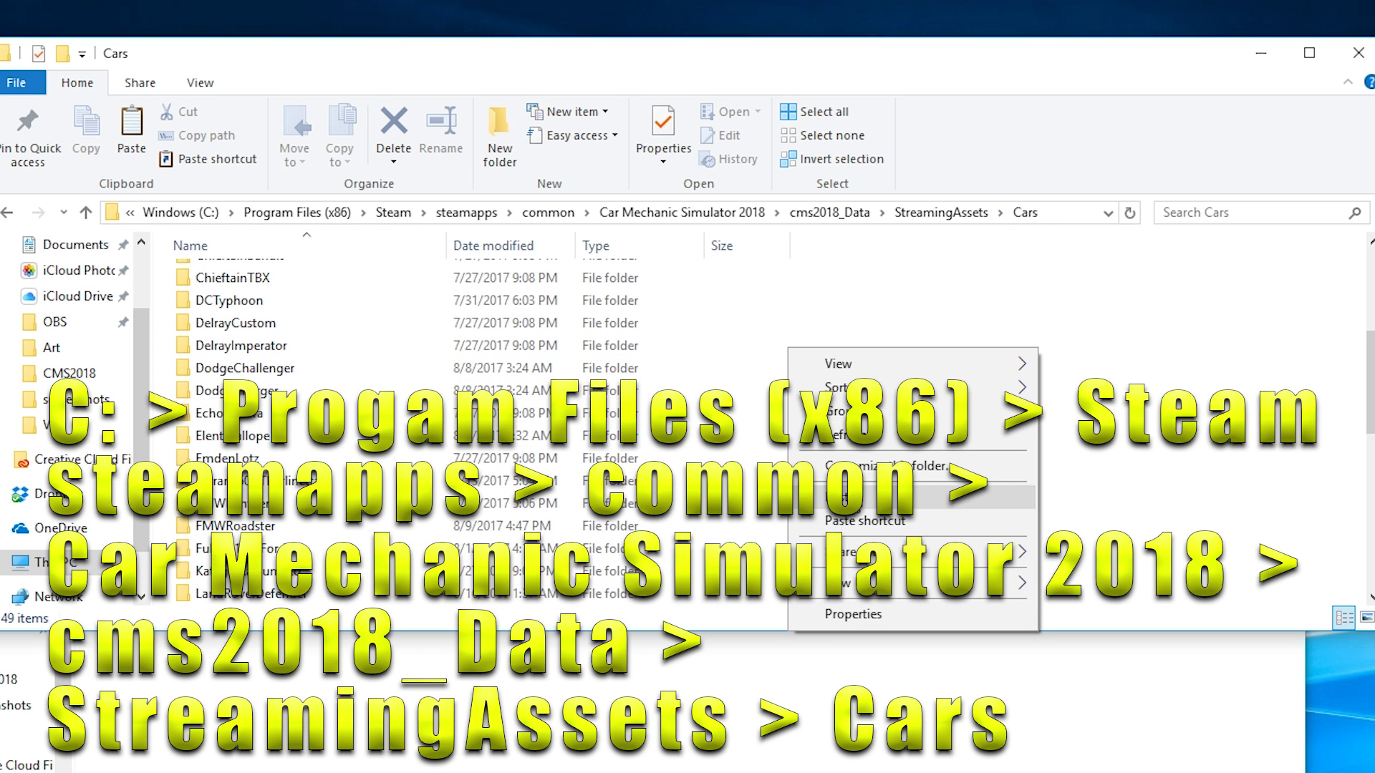
click(845, 496)
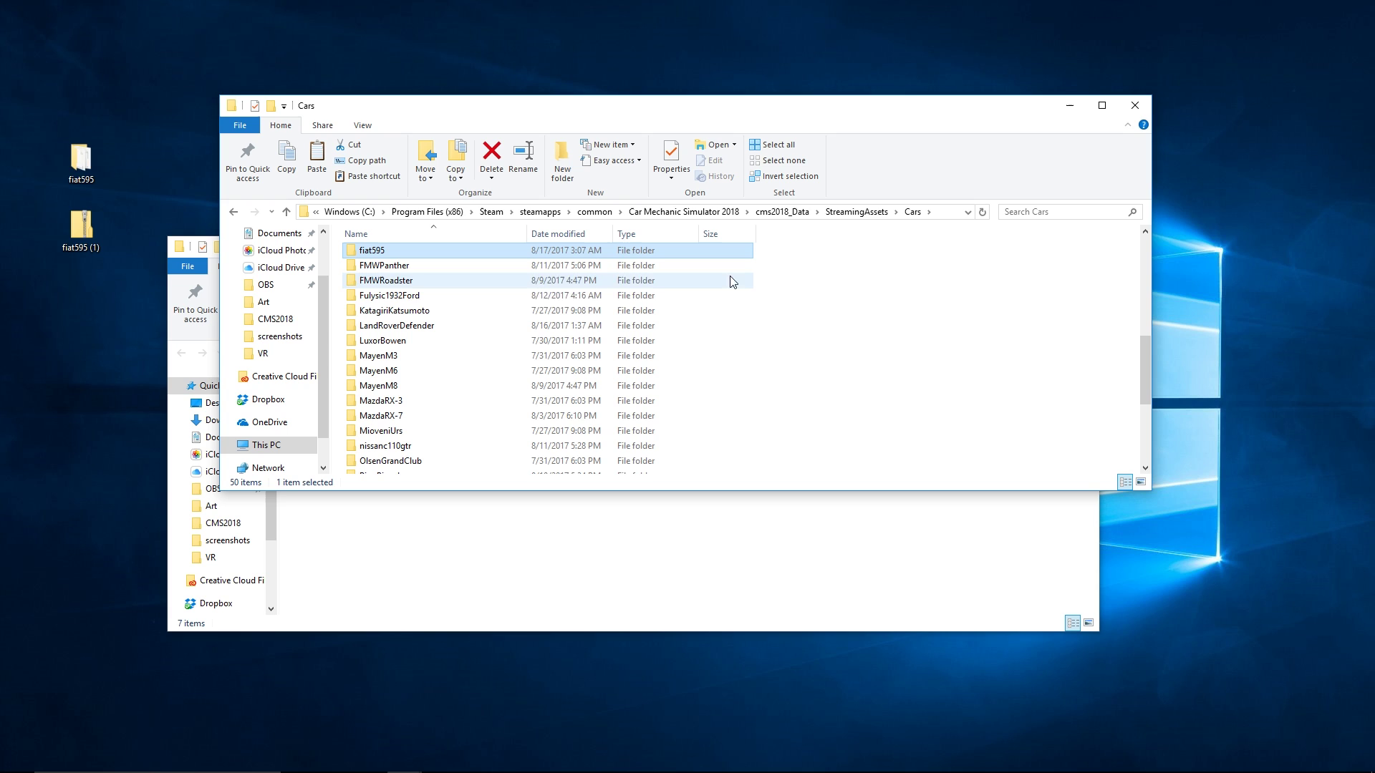
- Open the config text file inside the fiat595 folder in Cars
double_click(434, 249)
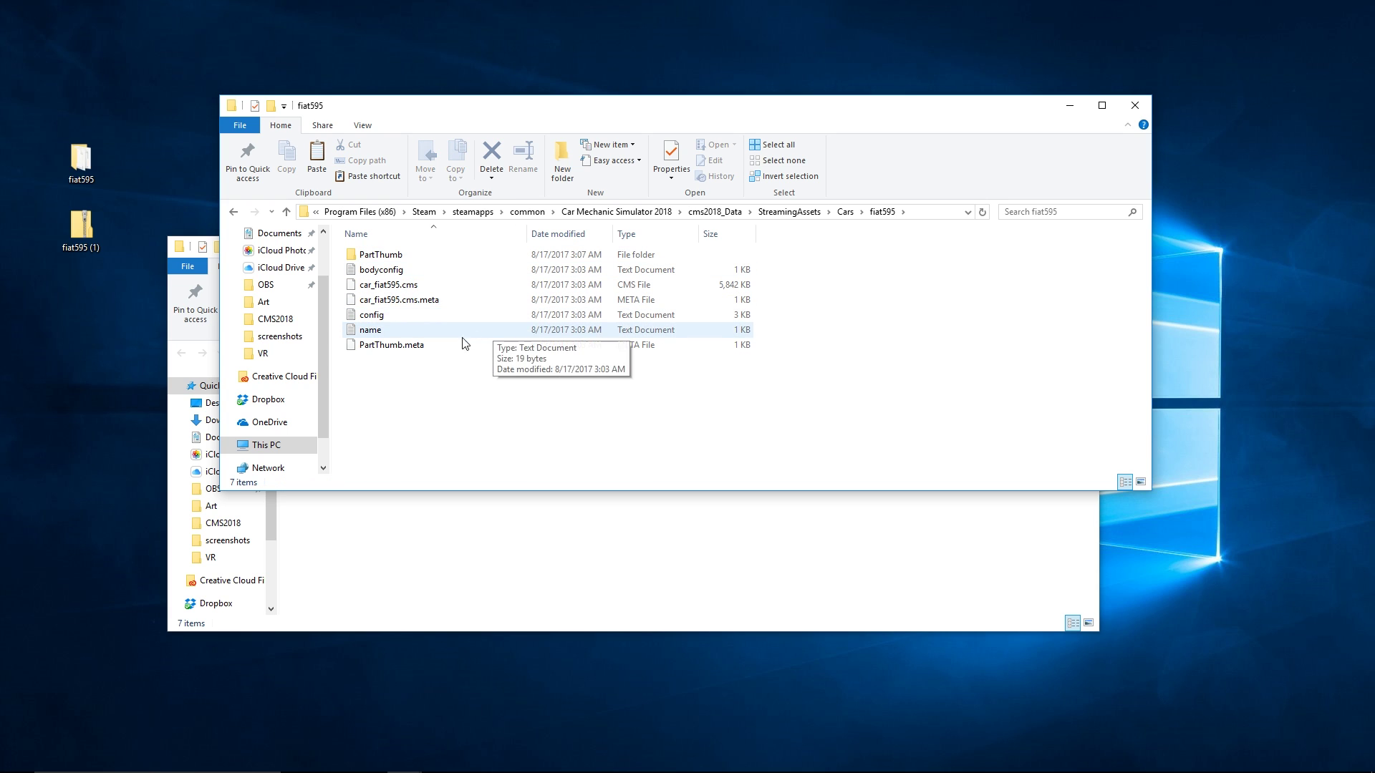
double_click(385, 315)
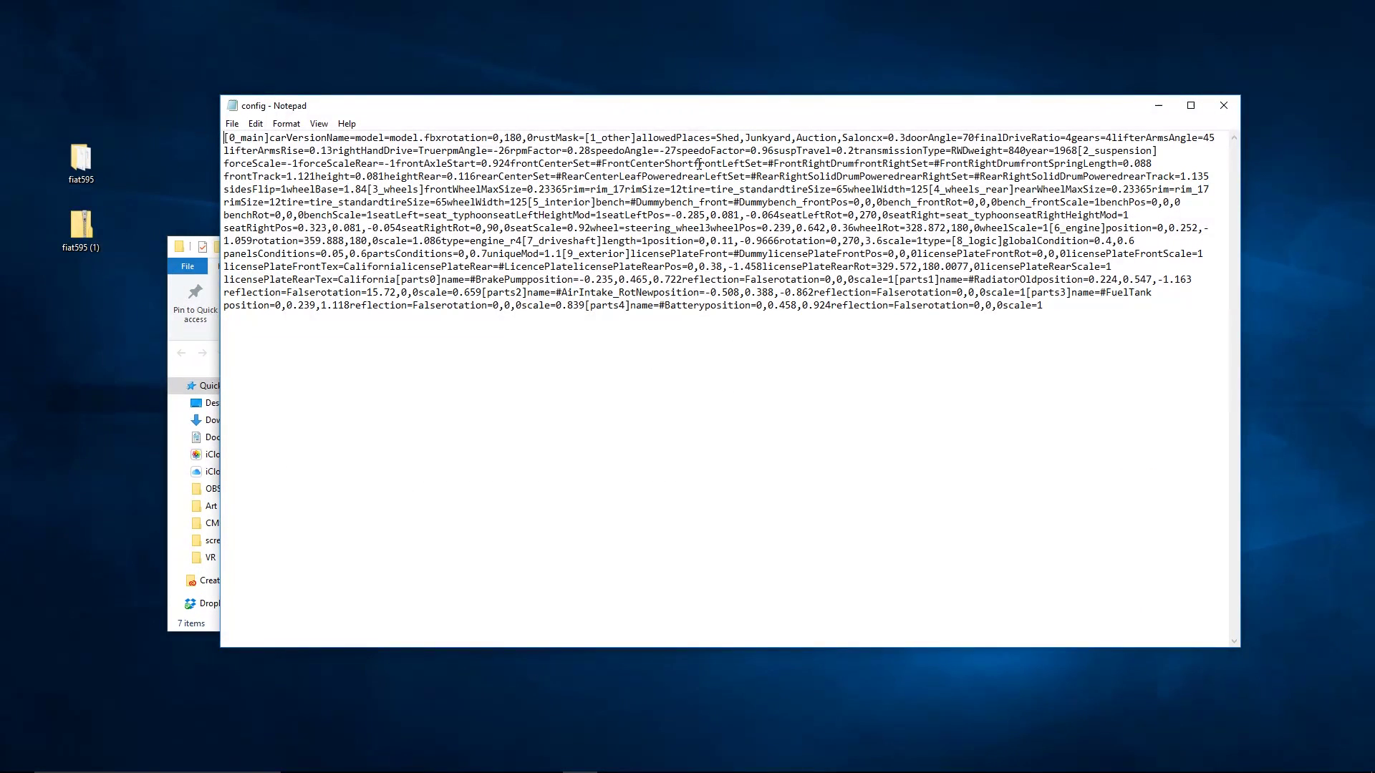
mouse_move(910, 102)
mouse_down()
mouse_move(998, 92)
mouse_move(912, 89)
mouse_up()
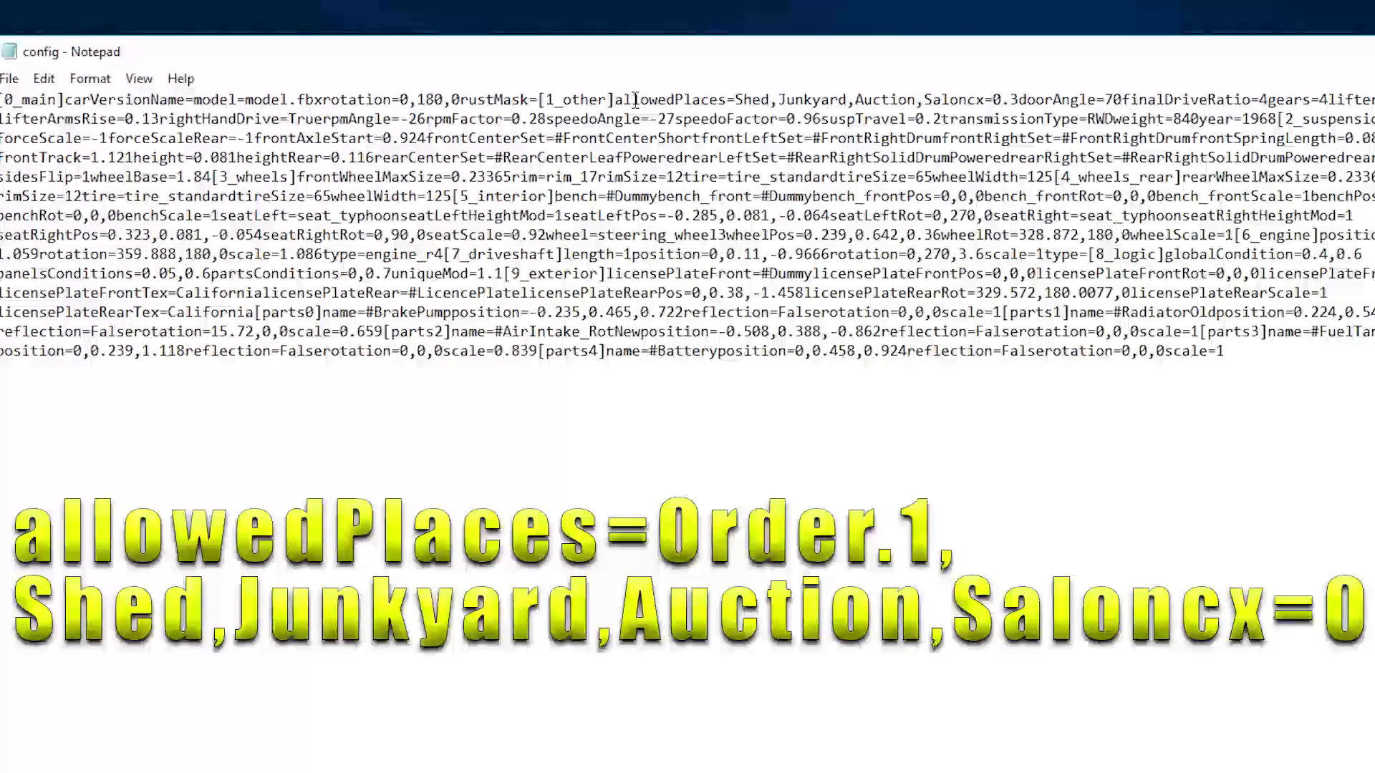
- Examine the allowedPlaces setting in the config text, highlighting its list of places from Shed to Salon
drag(615, 100, 1002, 97)
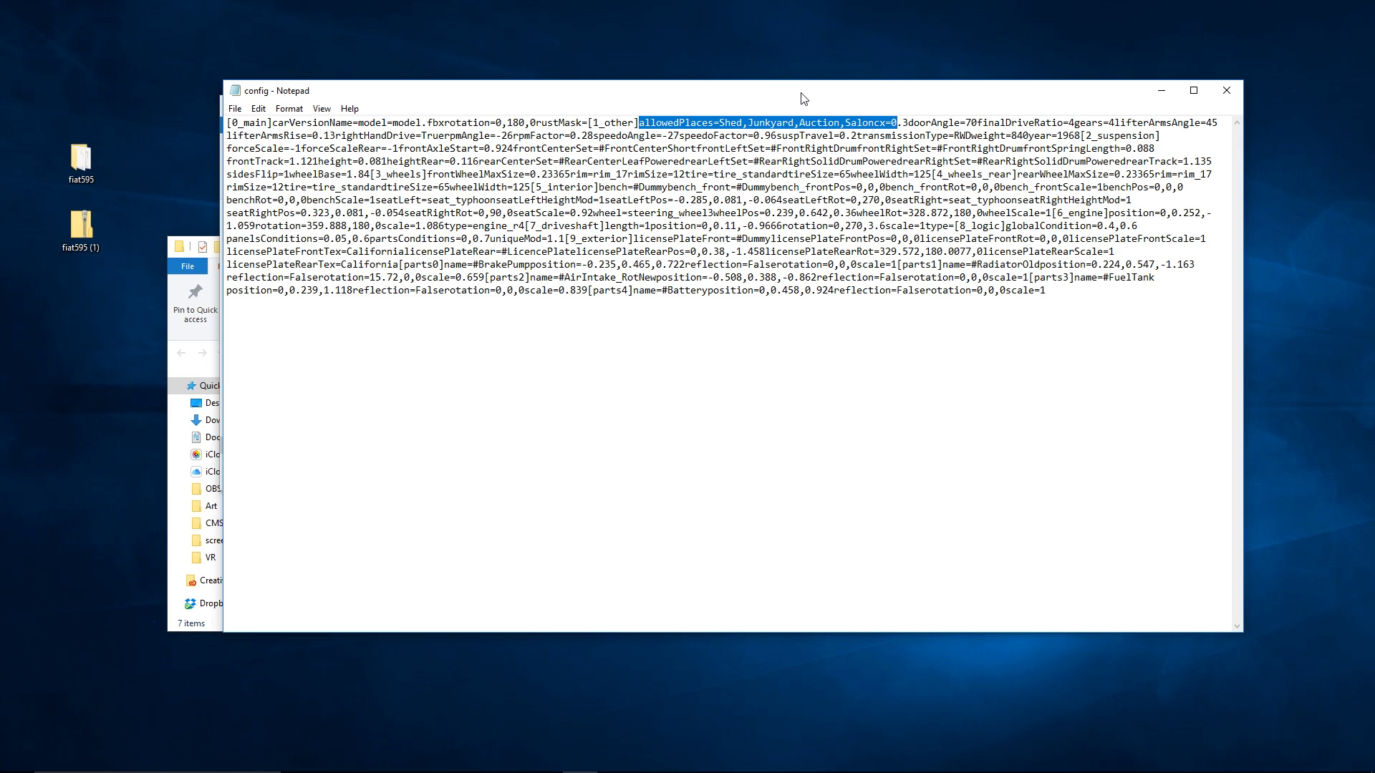
click(809, 125)
double_click(804, 123)
click(799, 123)
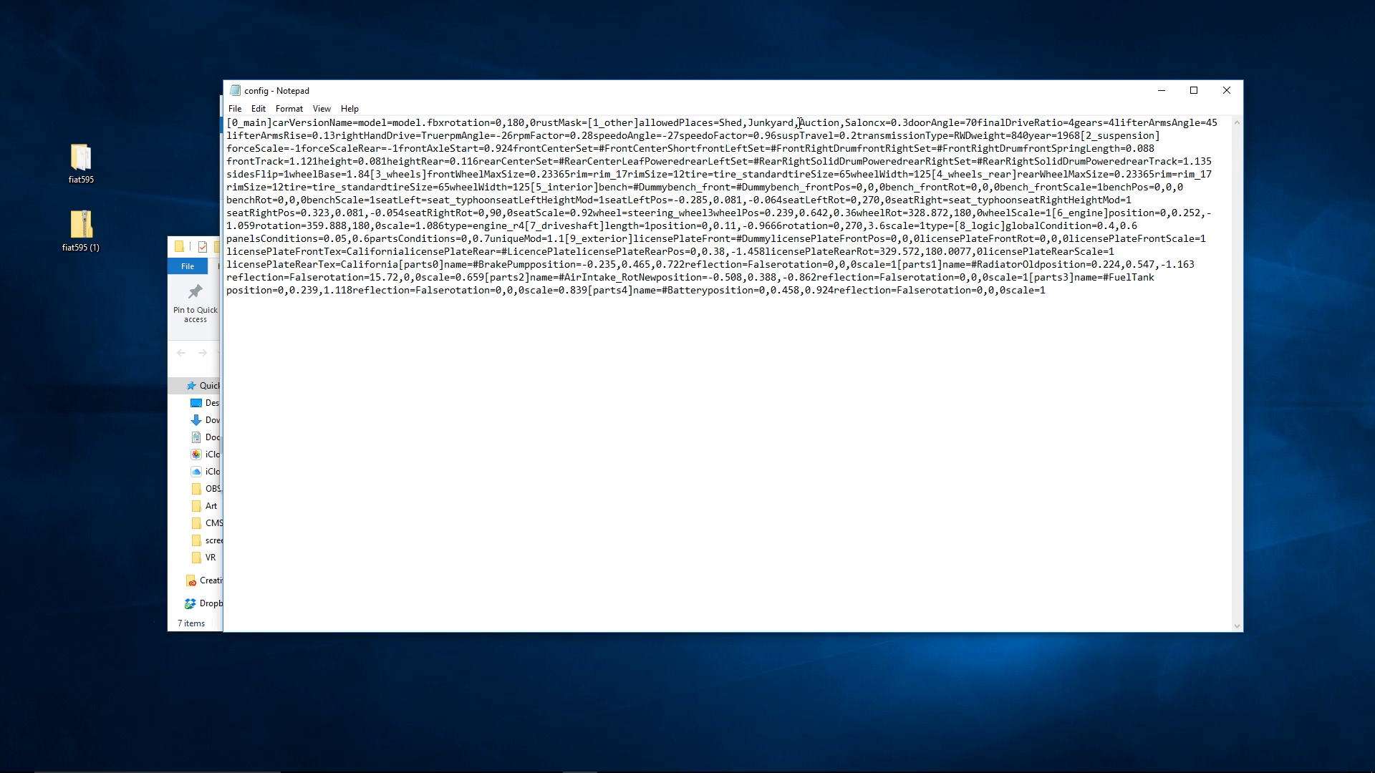
drag(799, 123, 873, 127)
drag(720, 123, 900, 122)
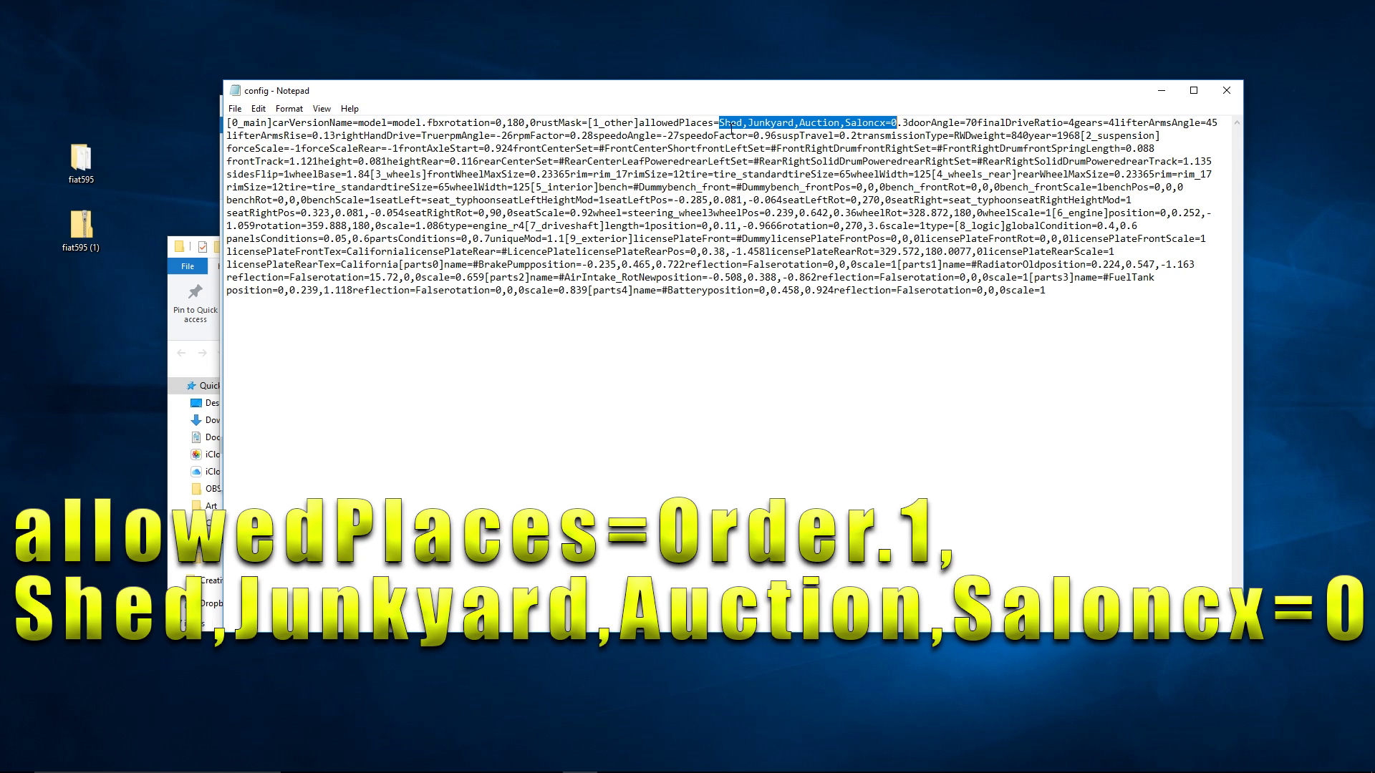
click(649, 123)
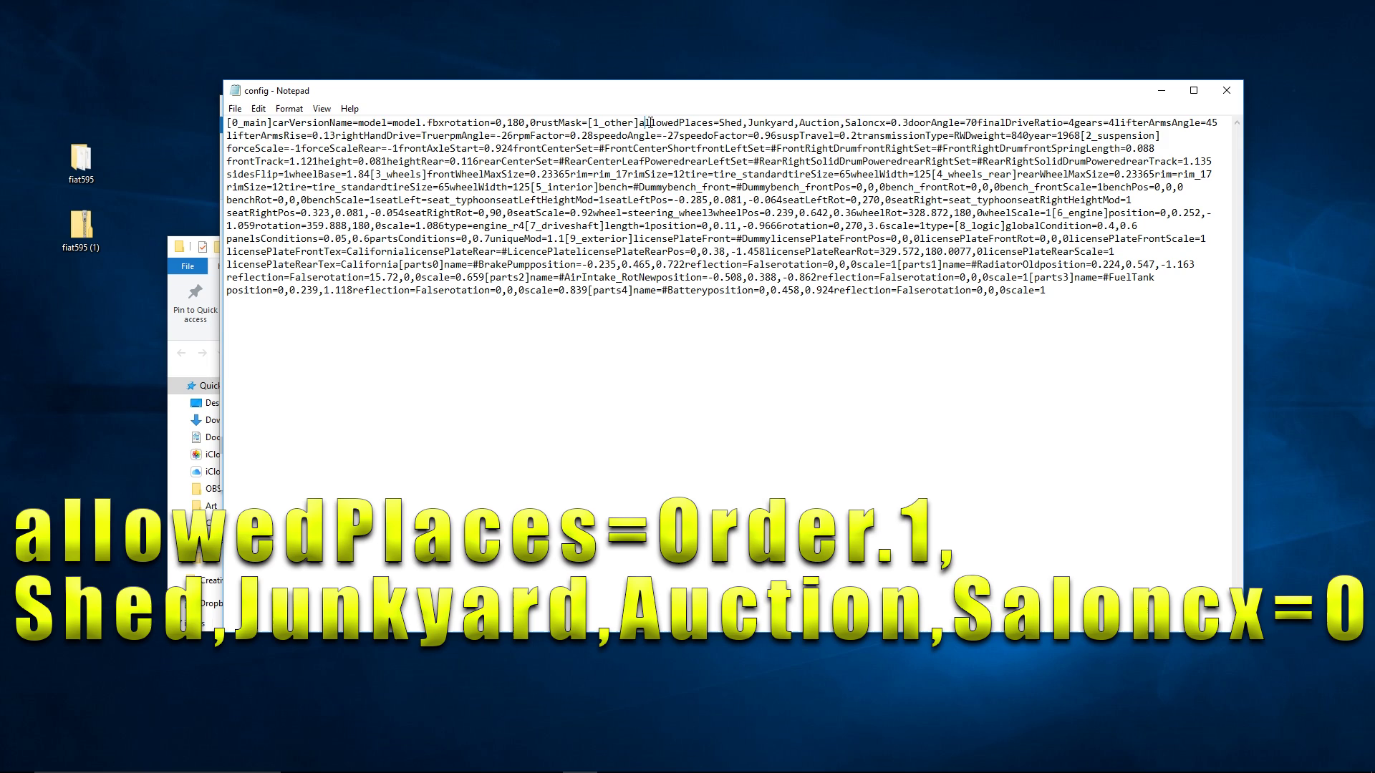
drag(649, 123, 873, 125)
click(641, 123)
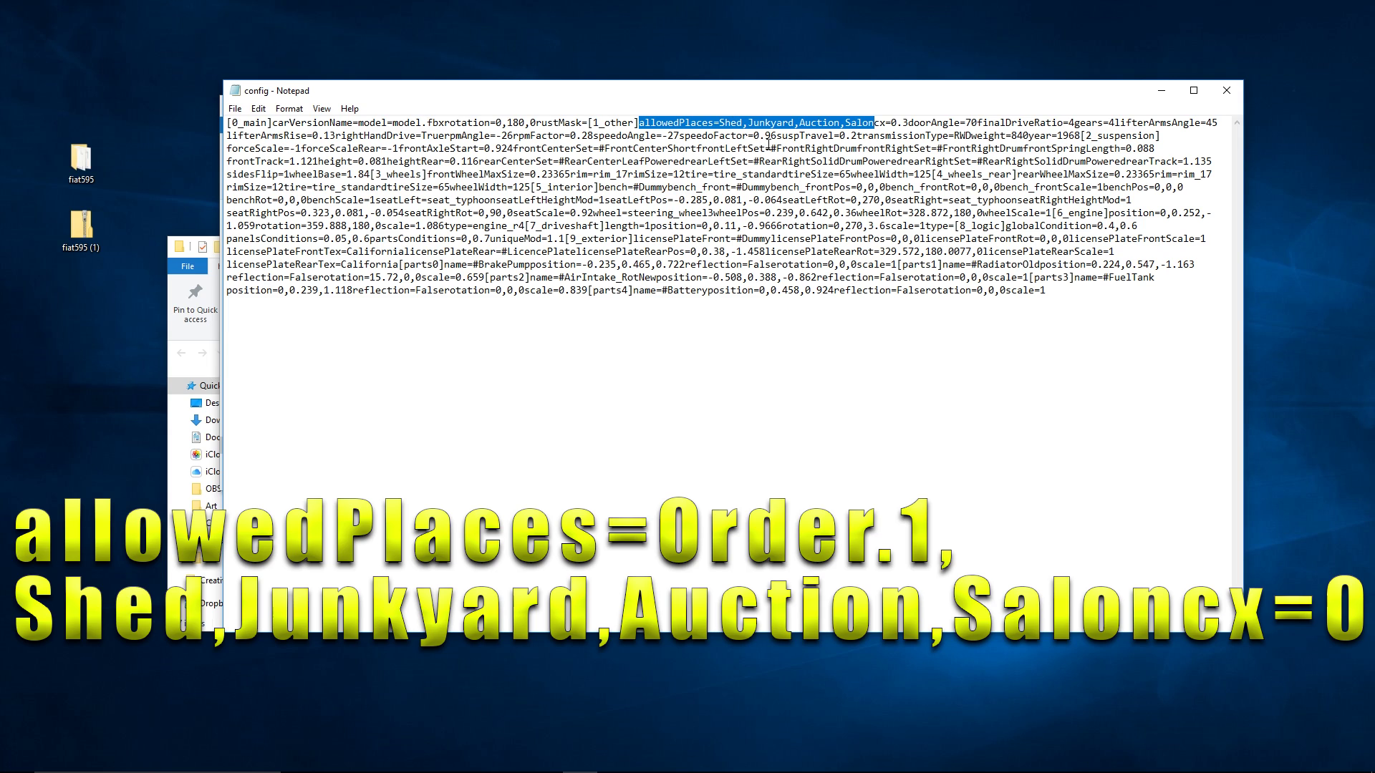
click(882, 126)
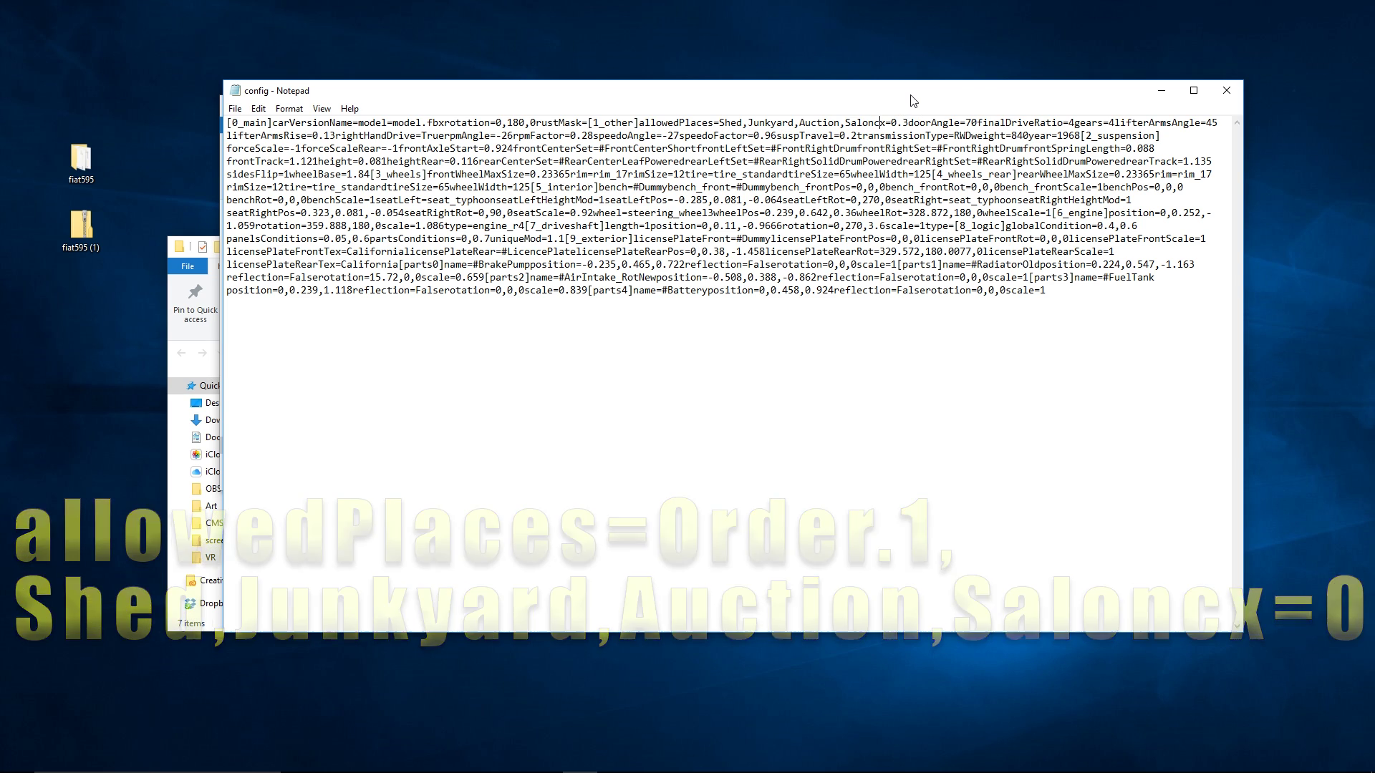
- Close the config file and both open fiat595 folder windows
click(1223, 97)
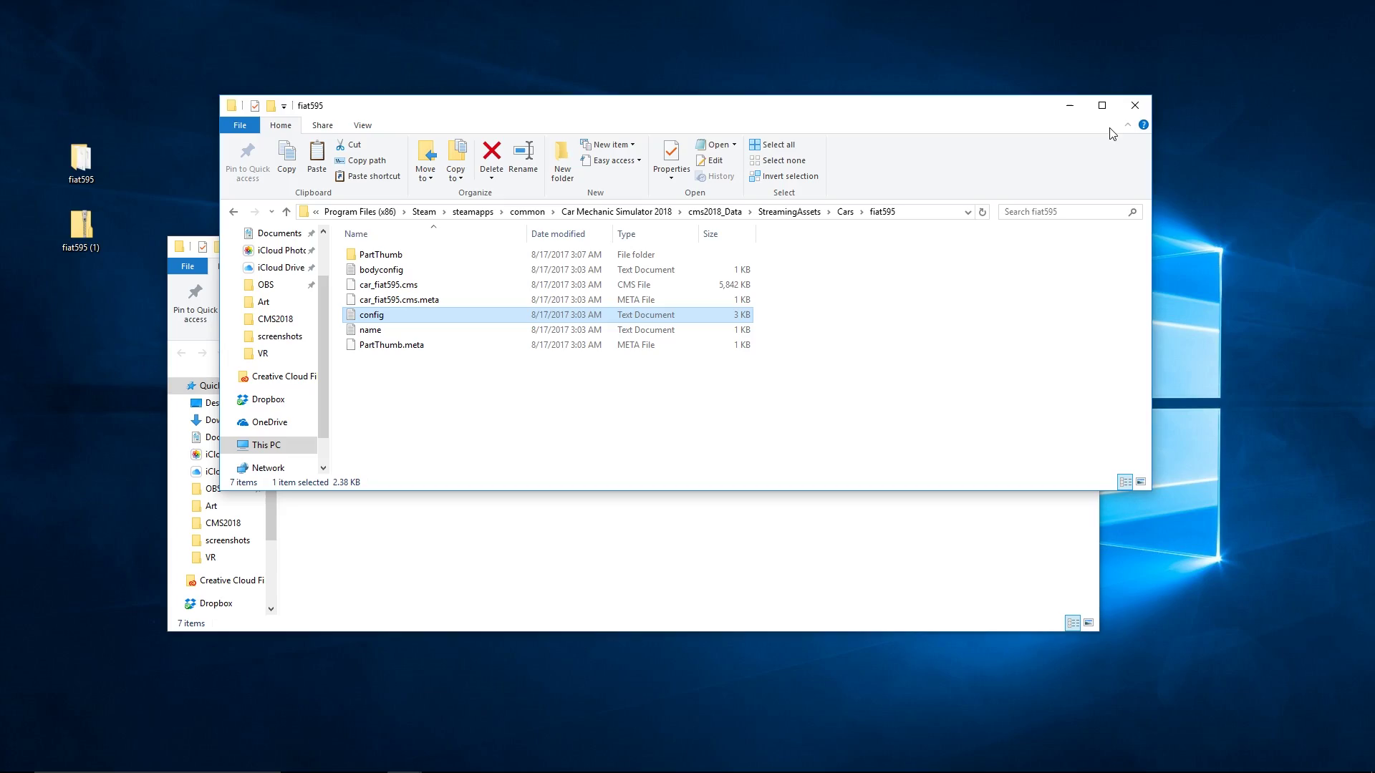
click(1135, 104)
click(1083, 251)
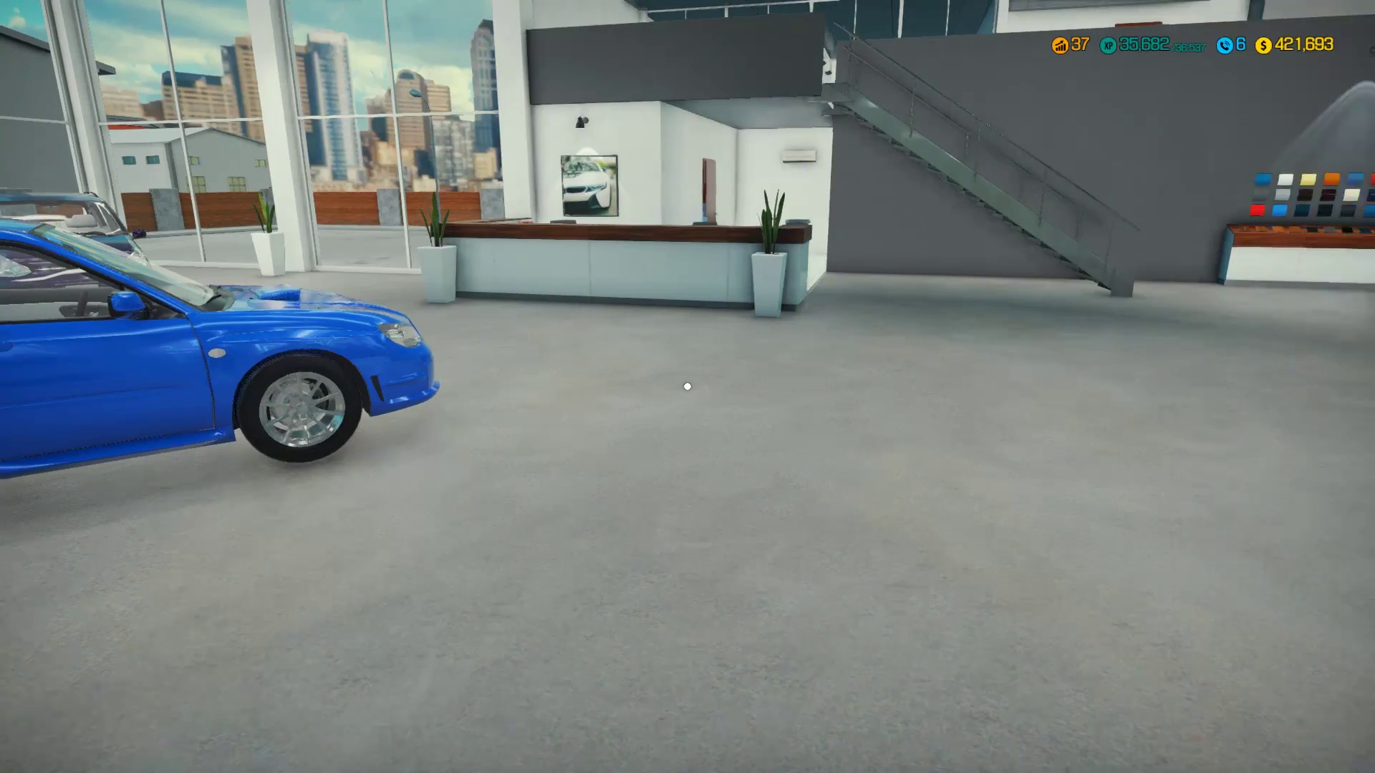
- In Car Mechanic Simulator 2018, walk through the showroom to the small green car on the round wooden platform
key(d)
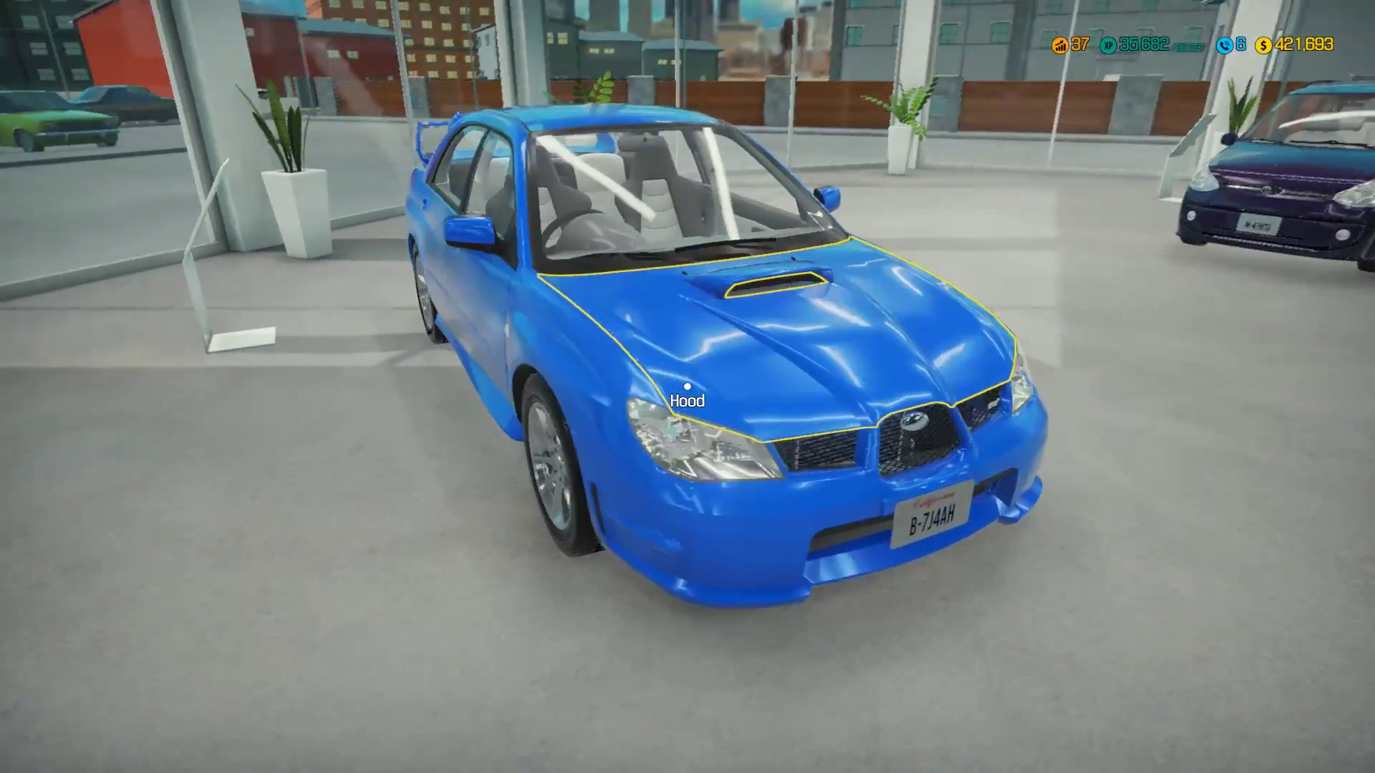
key(a)
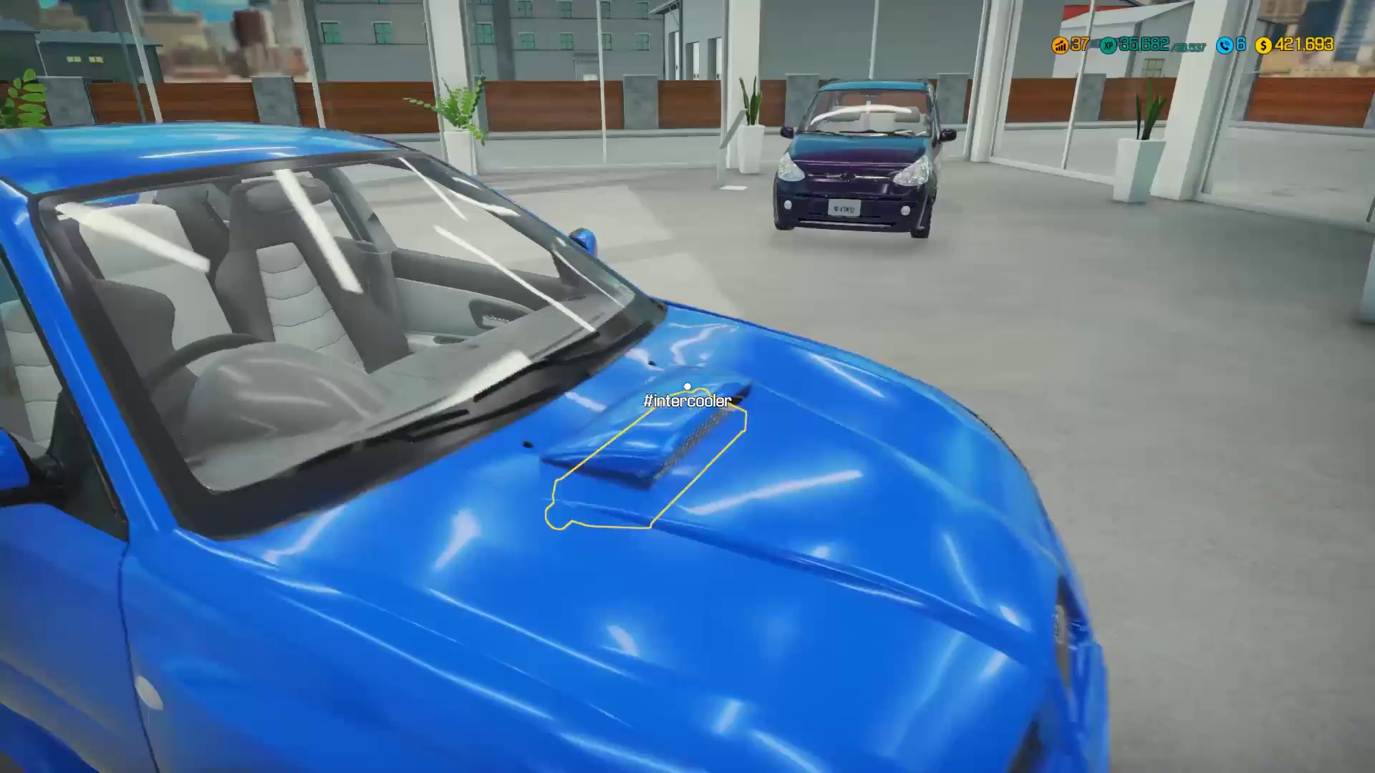
key(d)
key(d)
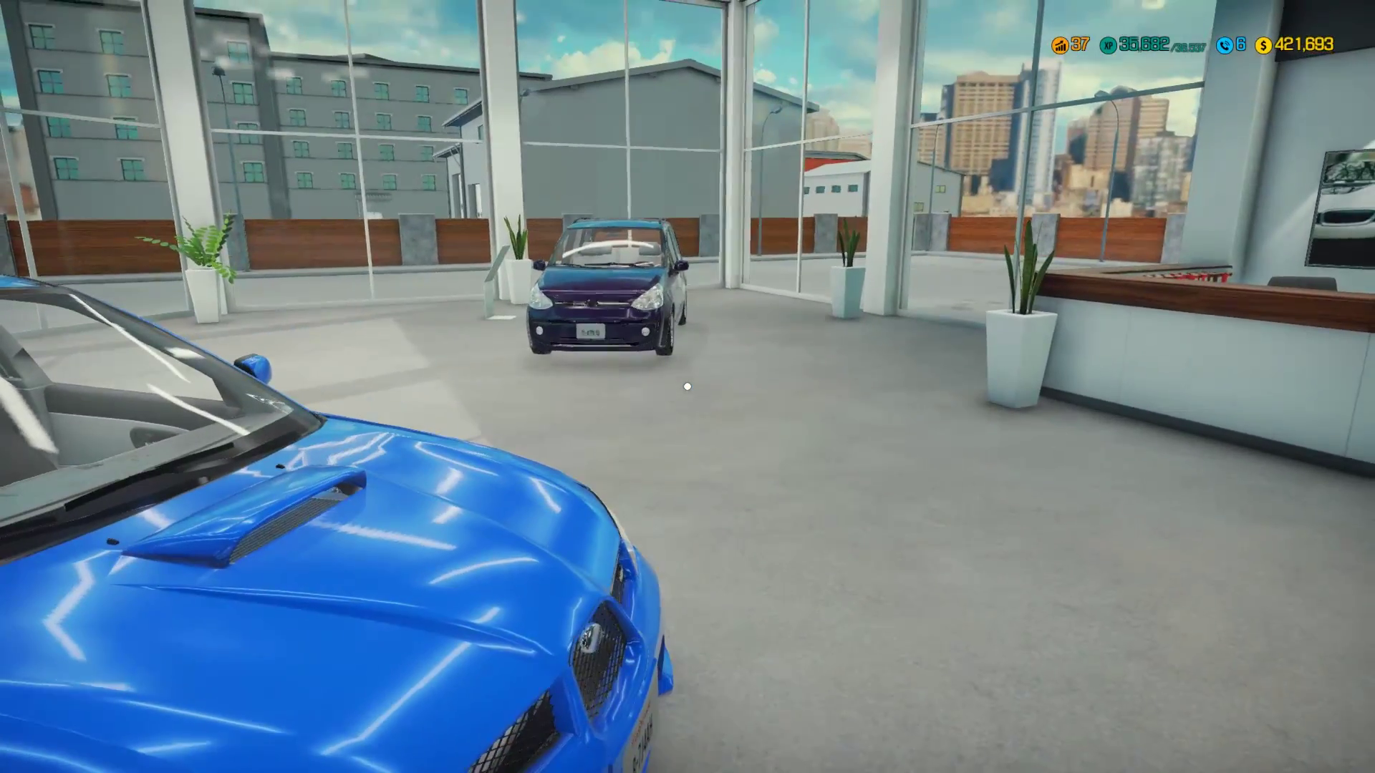
key(w)
key(a)
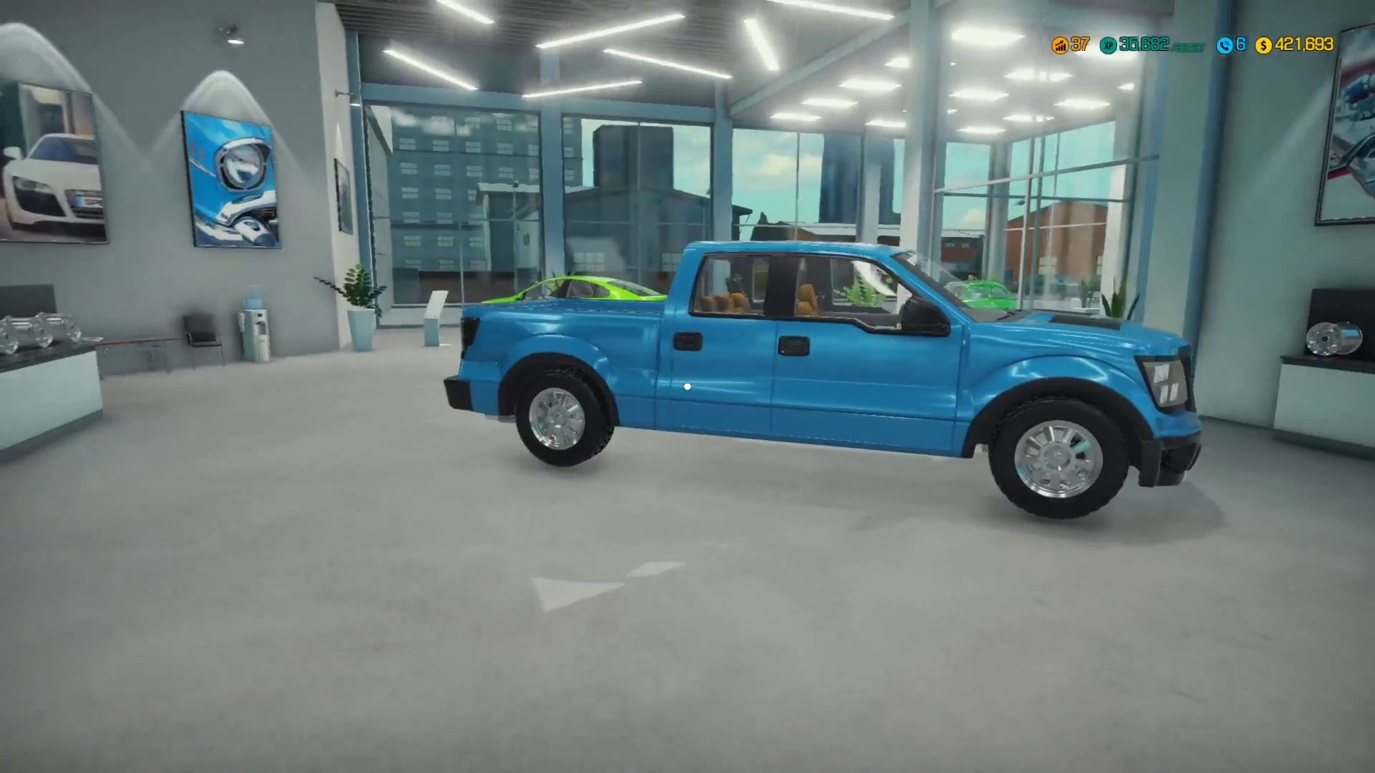
key(w)
key(a)
key(w)
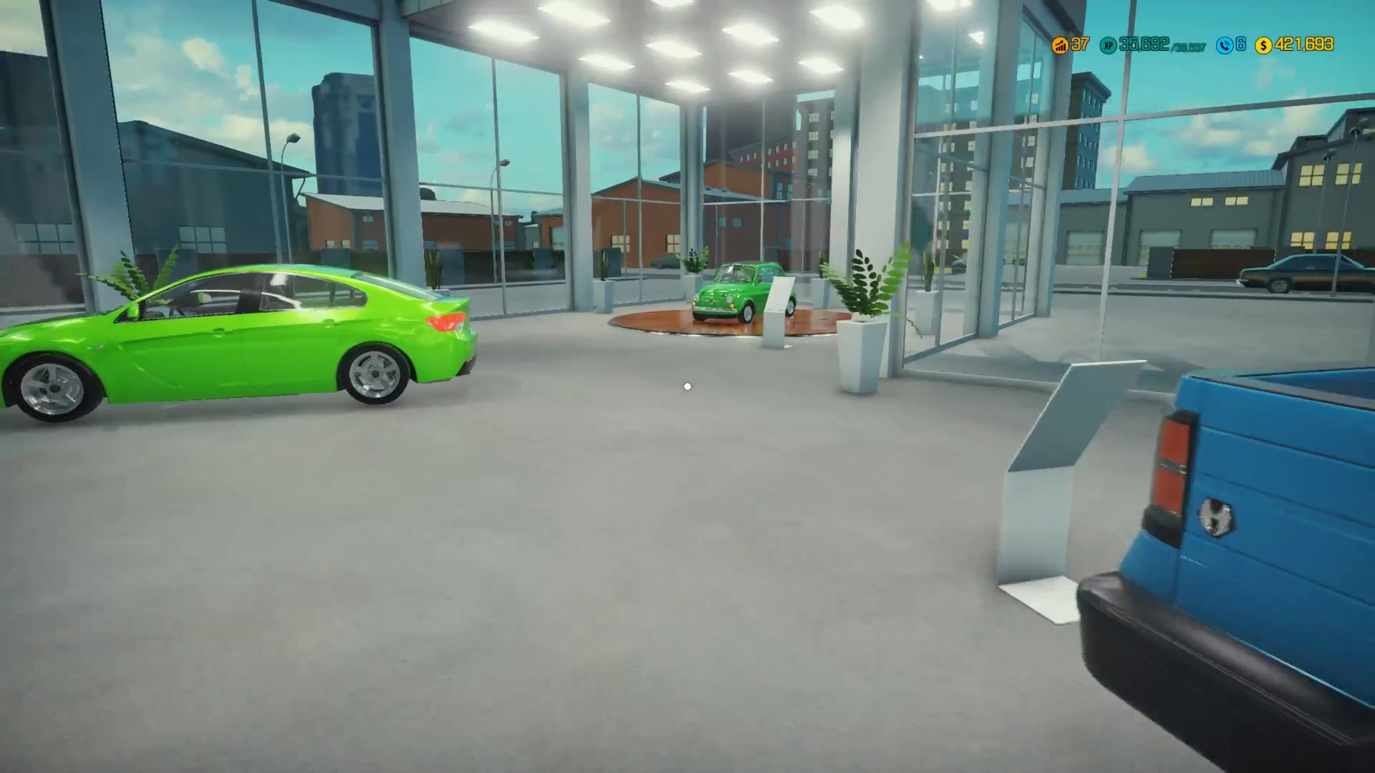
key(w)
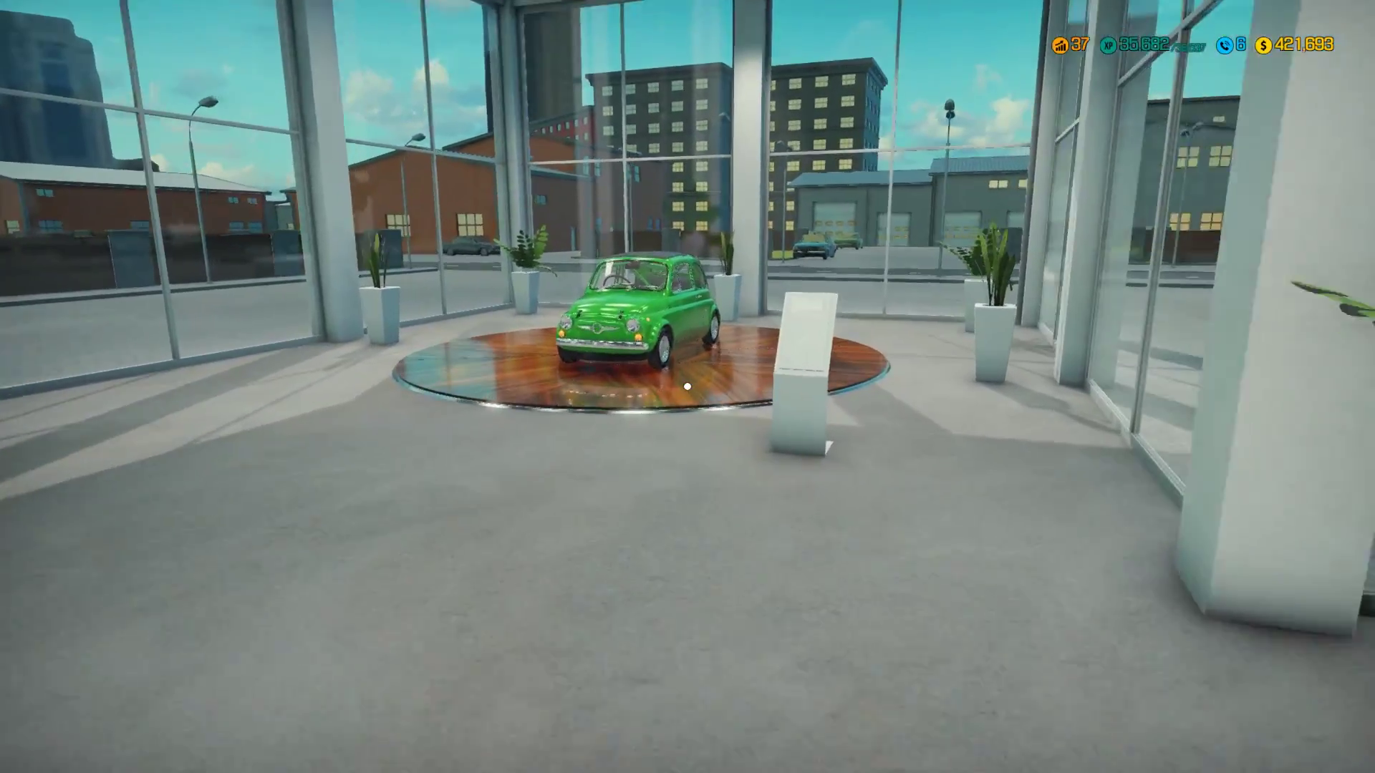
key(w)
key(a)
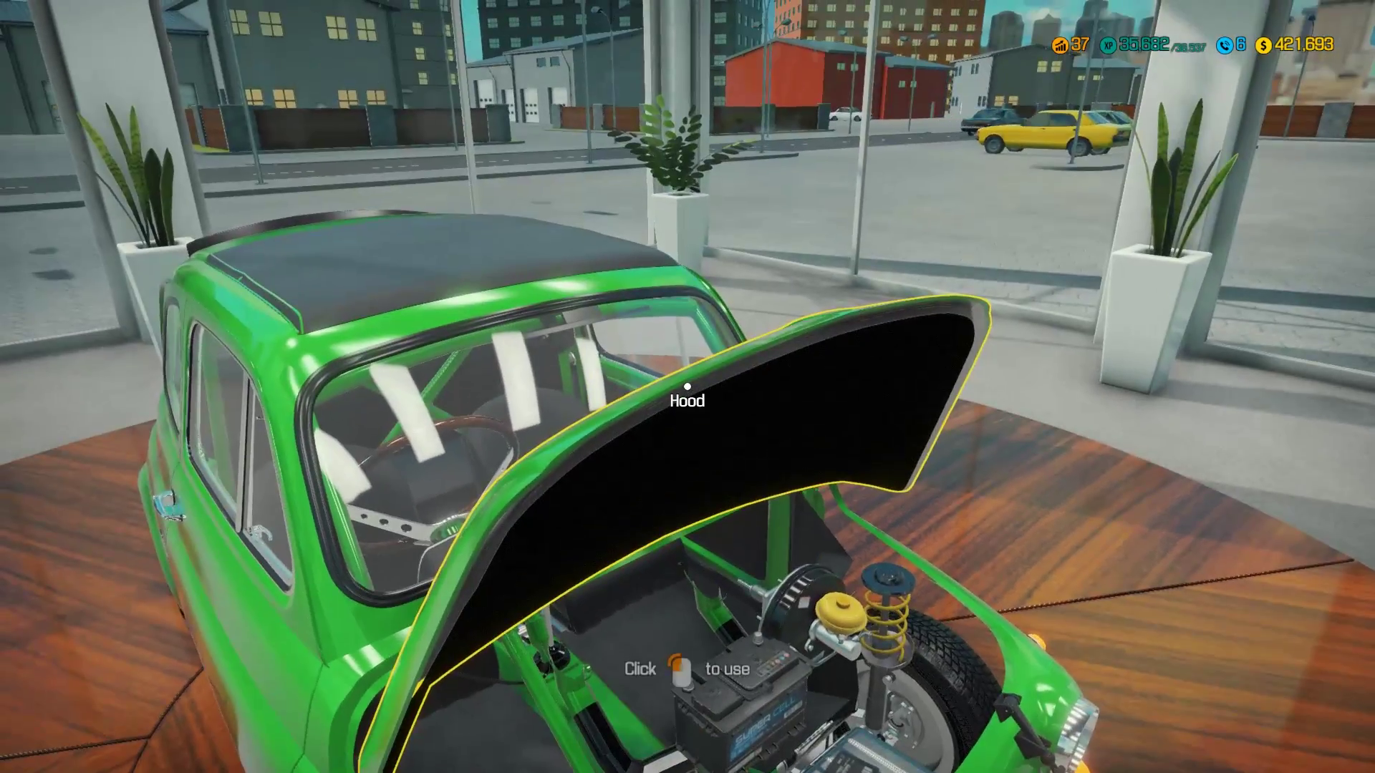
- Go to the rear of the green car, open its trunk to inspect the engine, and close it again
key(a)
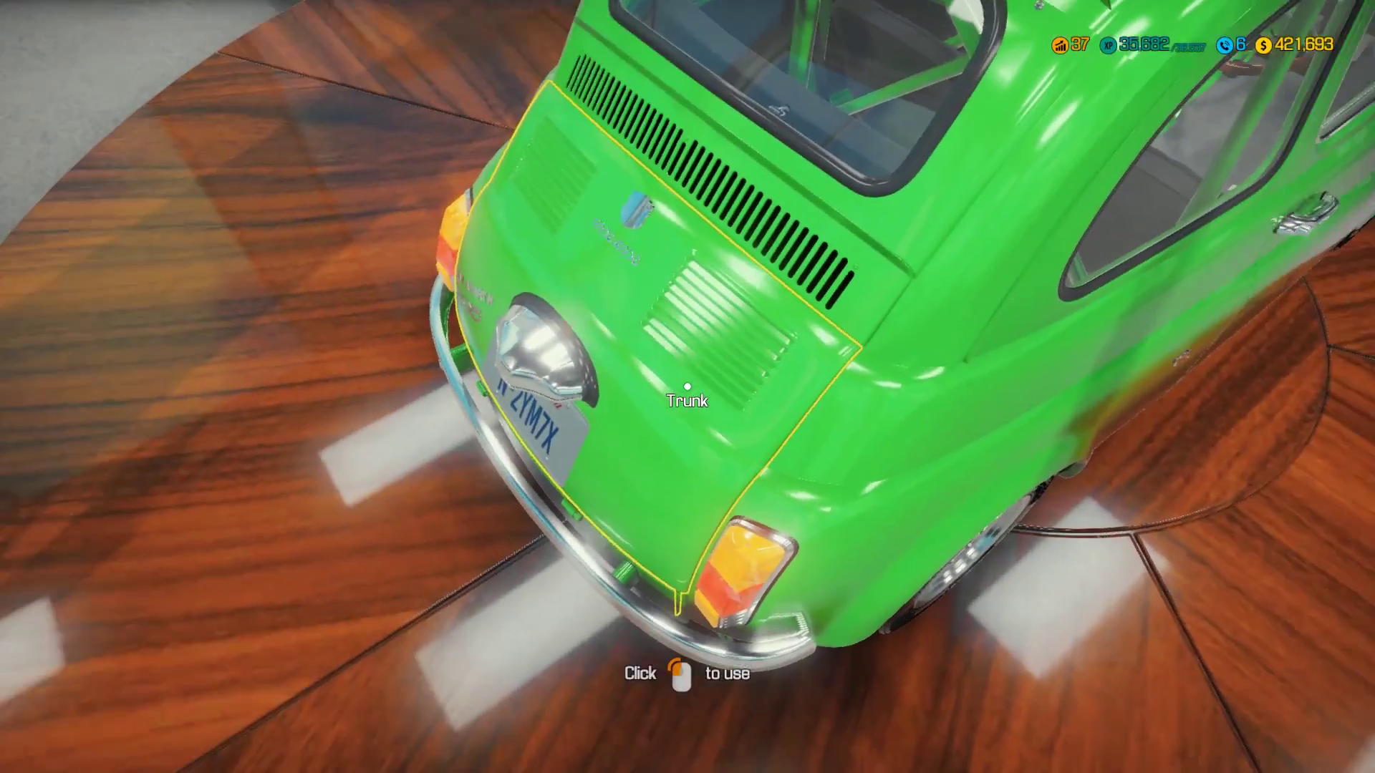
click(687, 387)
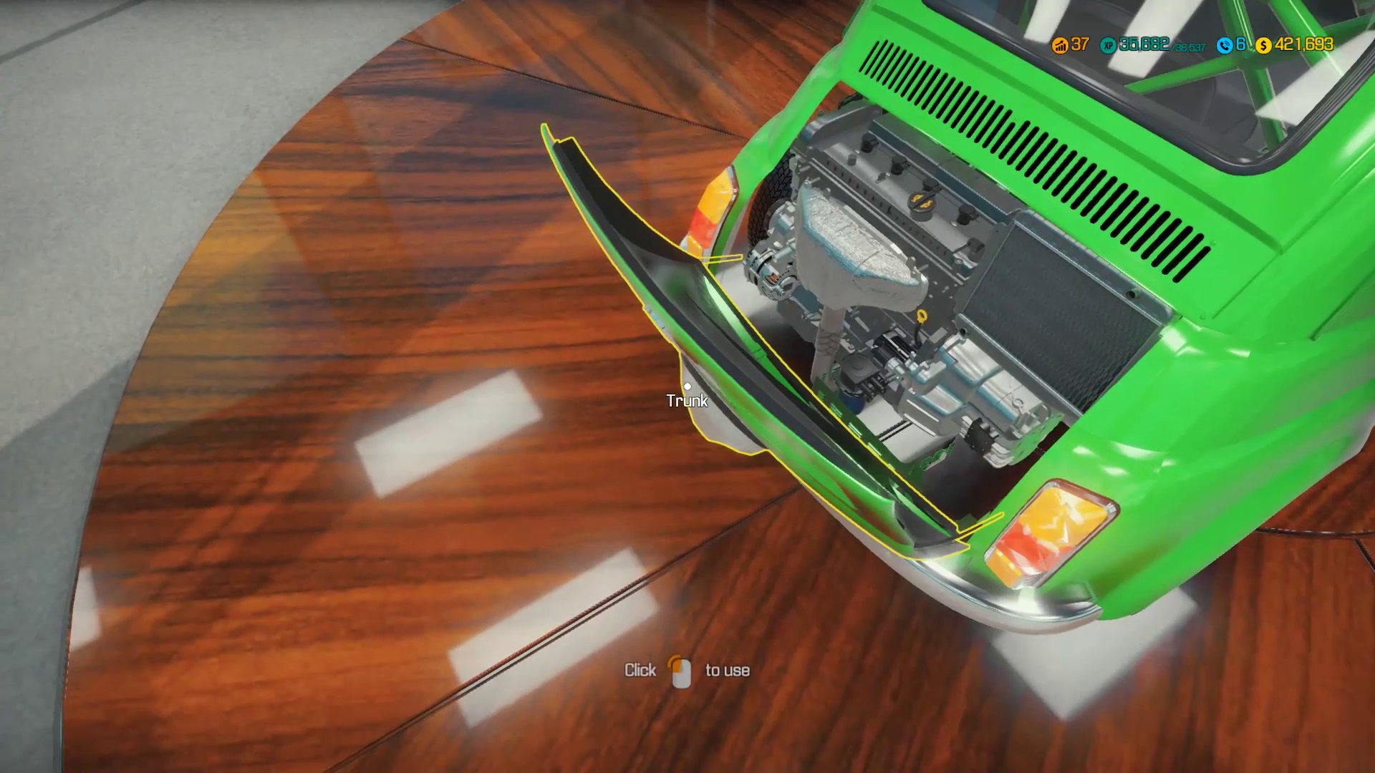
click(687, 386)
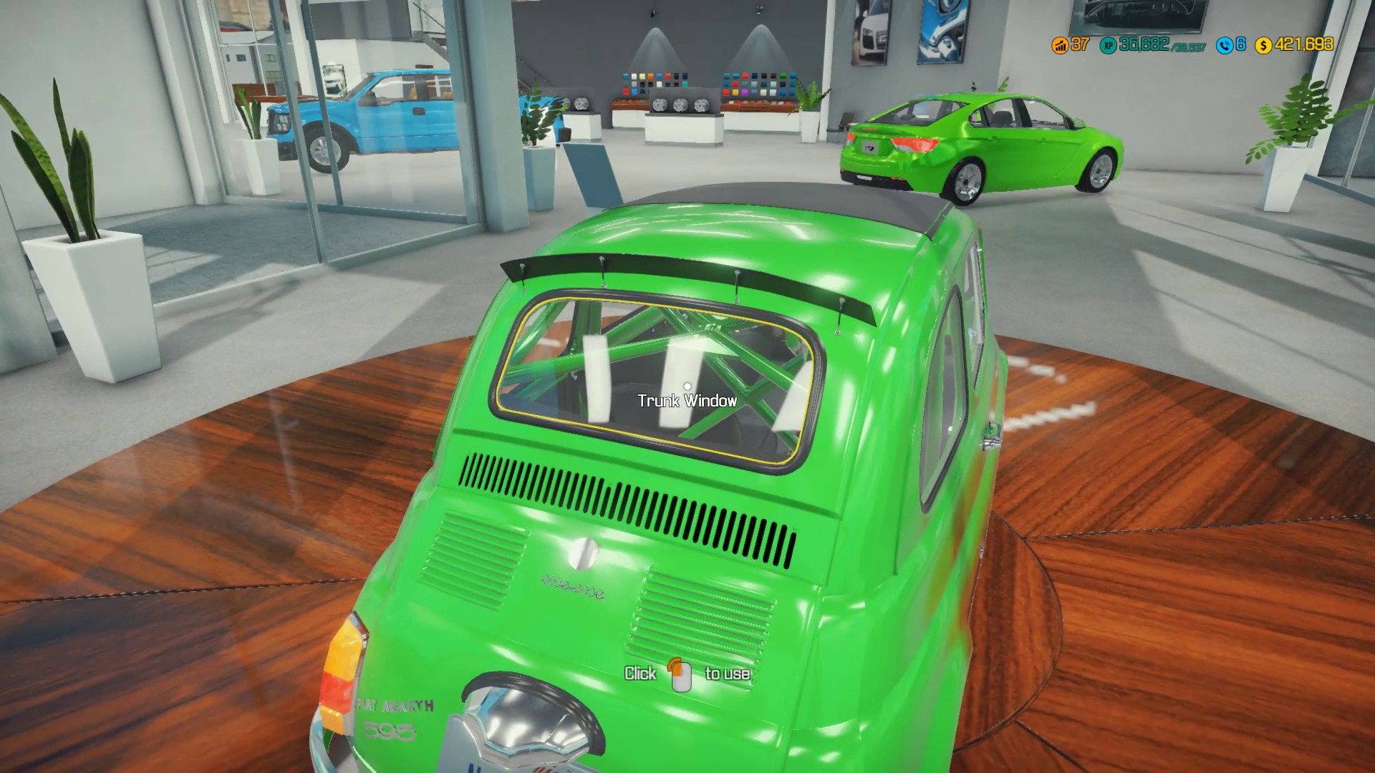
- Open the green Abarth 595 Esseesse's car information and buy it for 51318 $
click(684, 298)
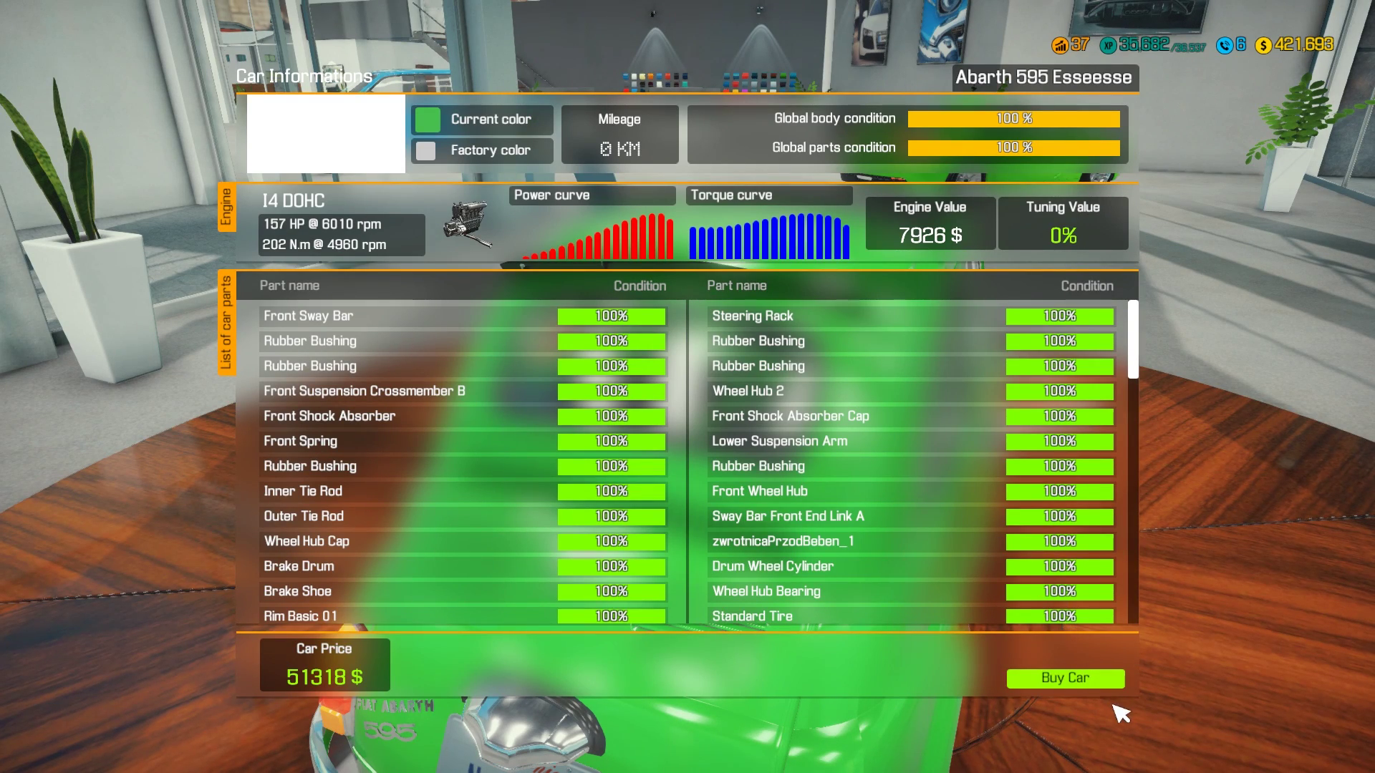
click(1096, 683)
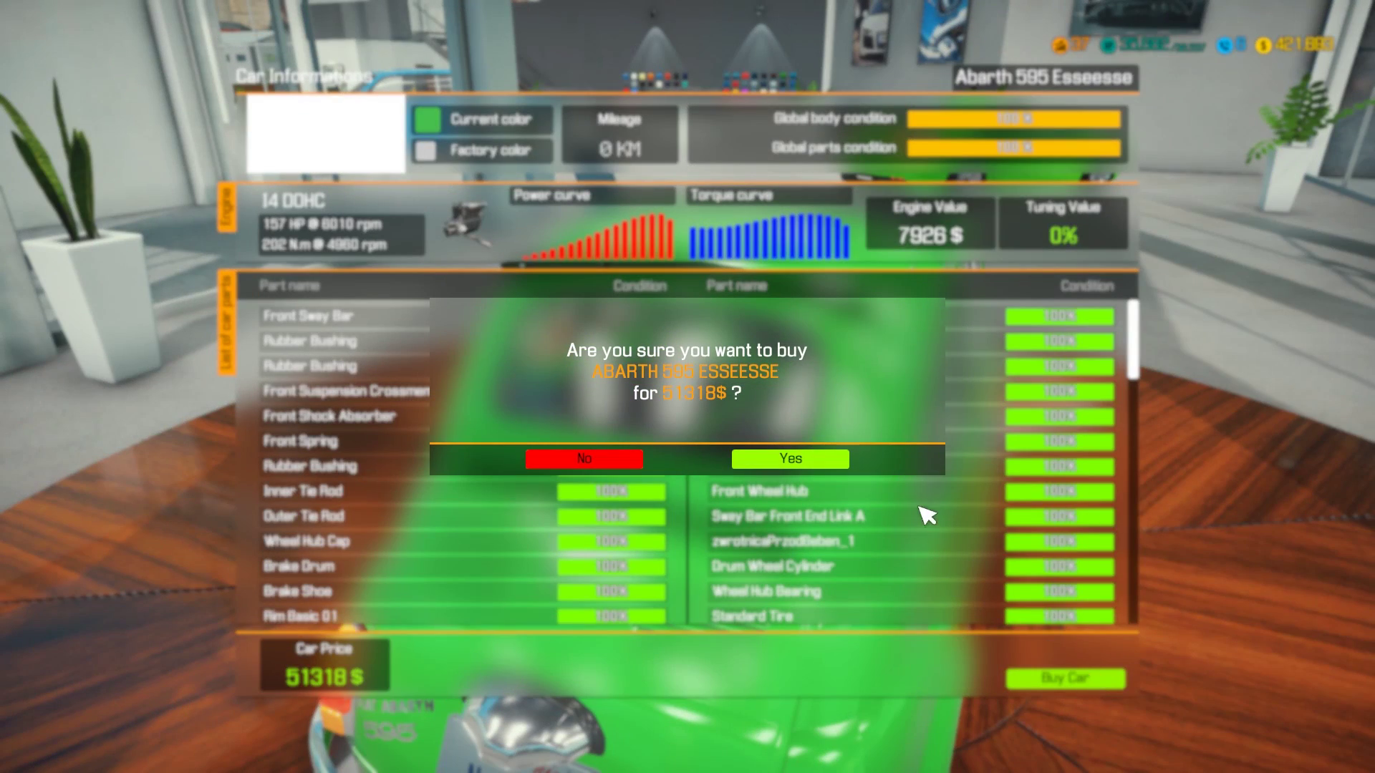
click(835, 465)
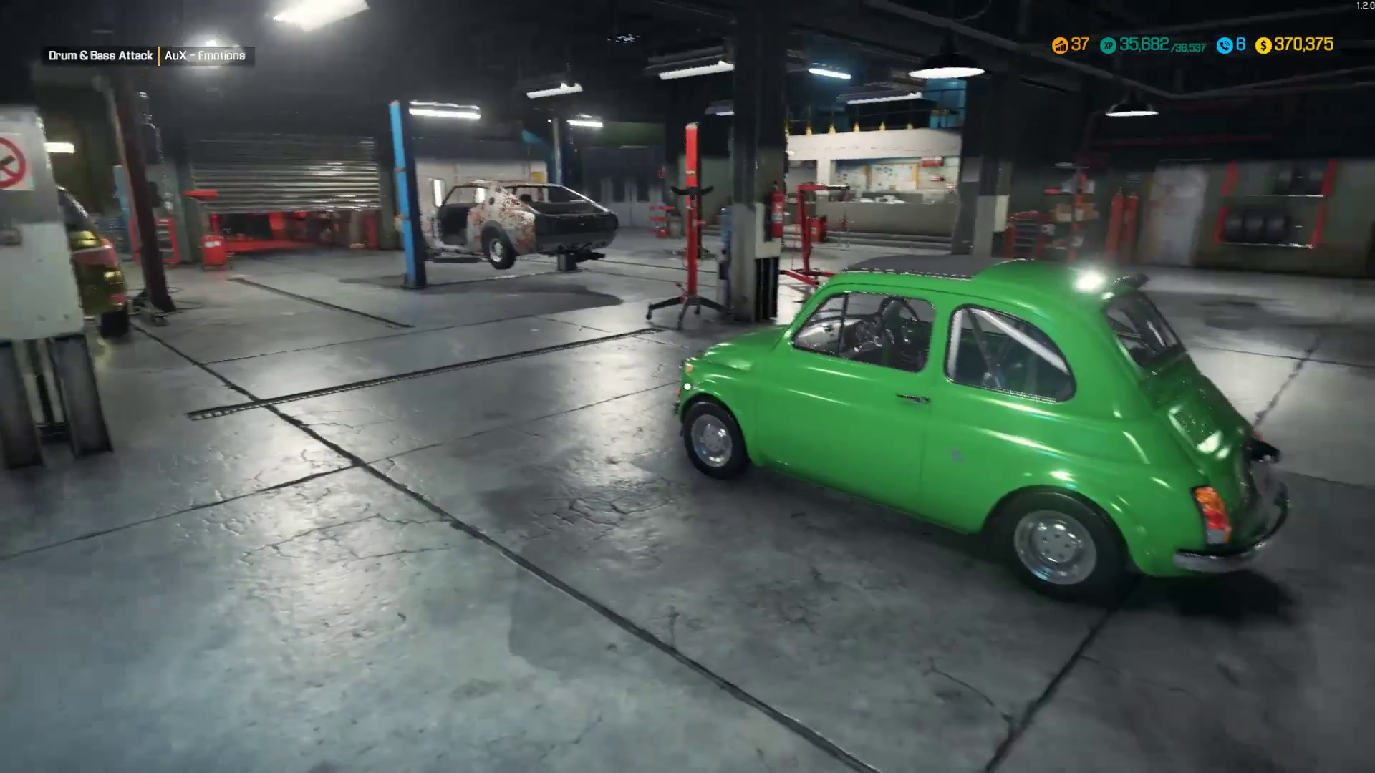
- Move the green car to the paint shop and mix a red with hue 359, saturation 100 and brightness 86
click(687, 387)
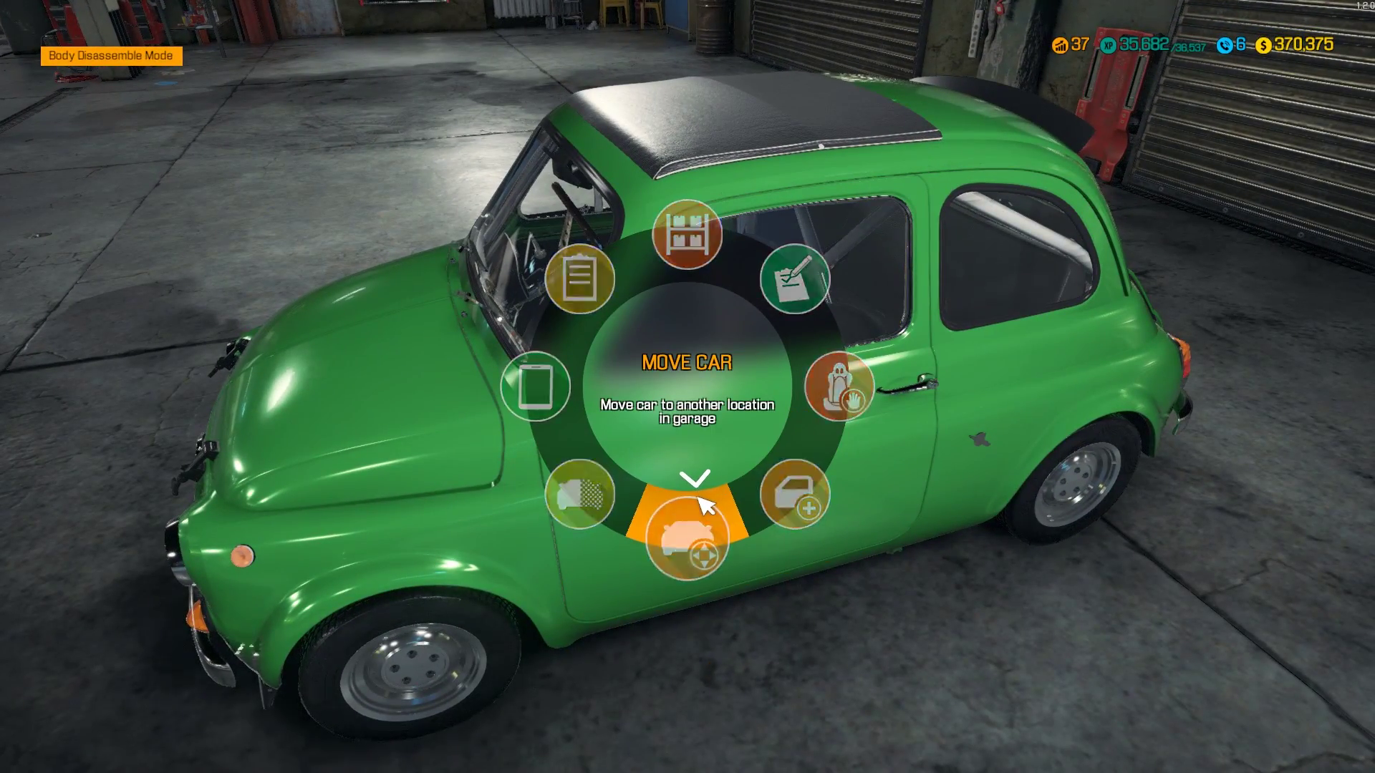
click(741, 315)
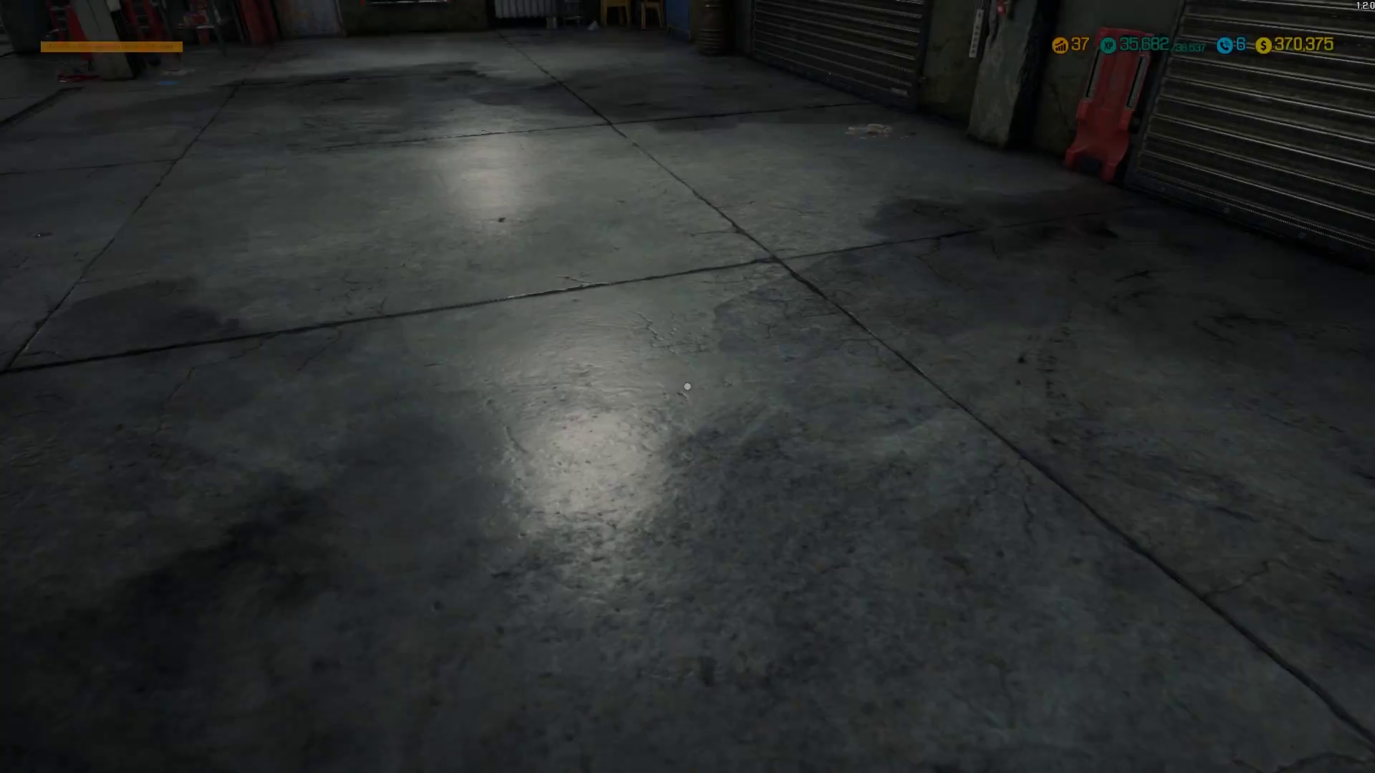
key(w)
key(w)
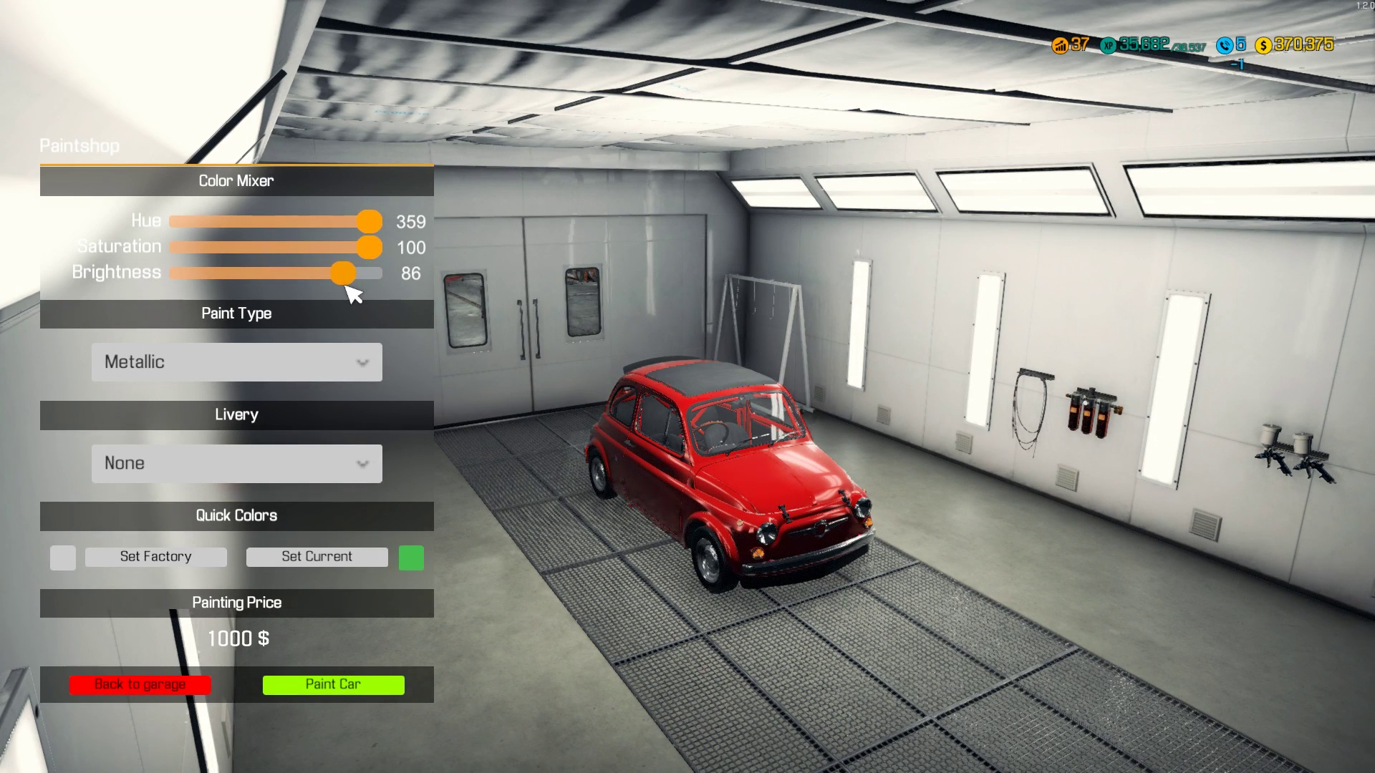
- Try the Matt paint type, choose Pearl instead, paint the car red and exit the paint settings
click(358, 363)
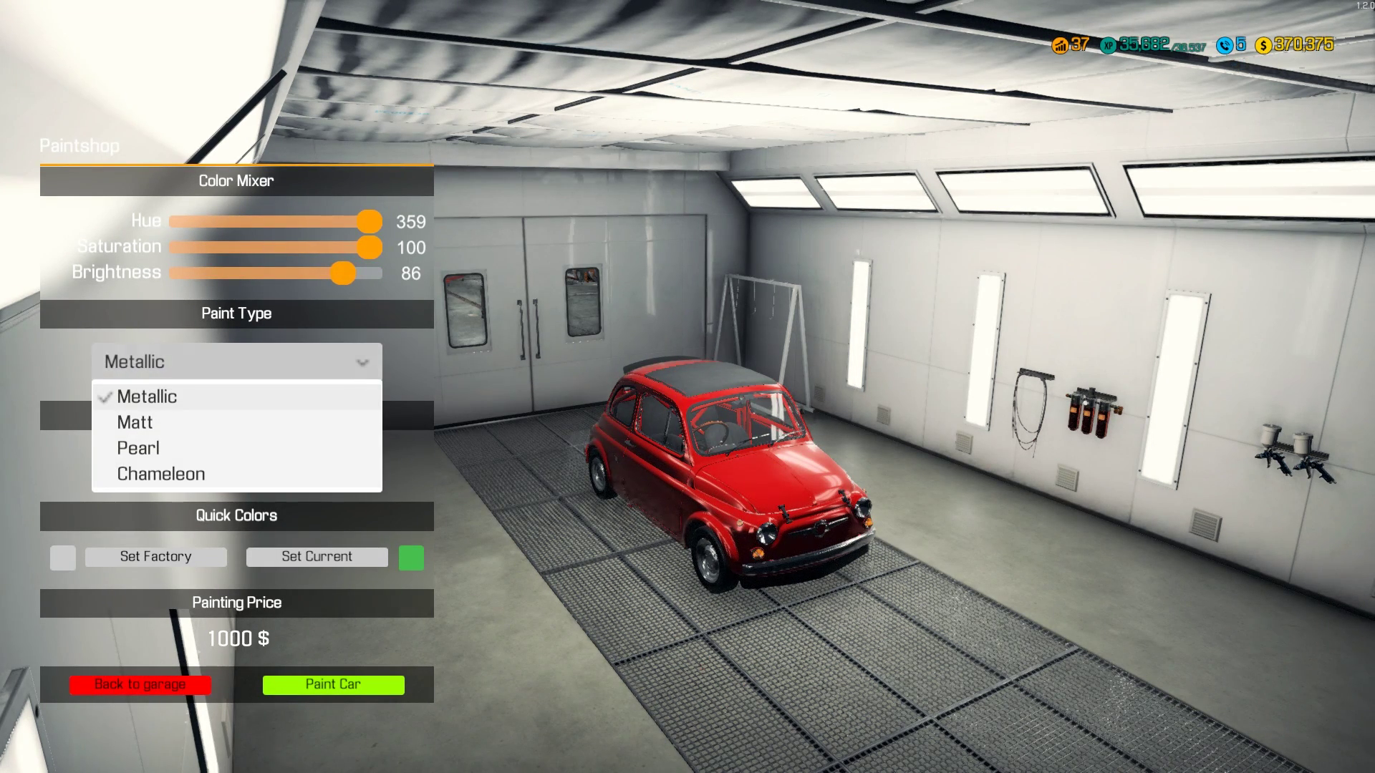
click(222, 423)
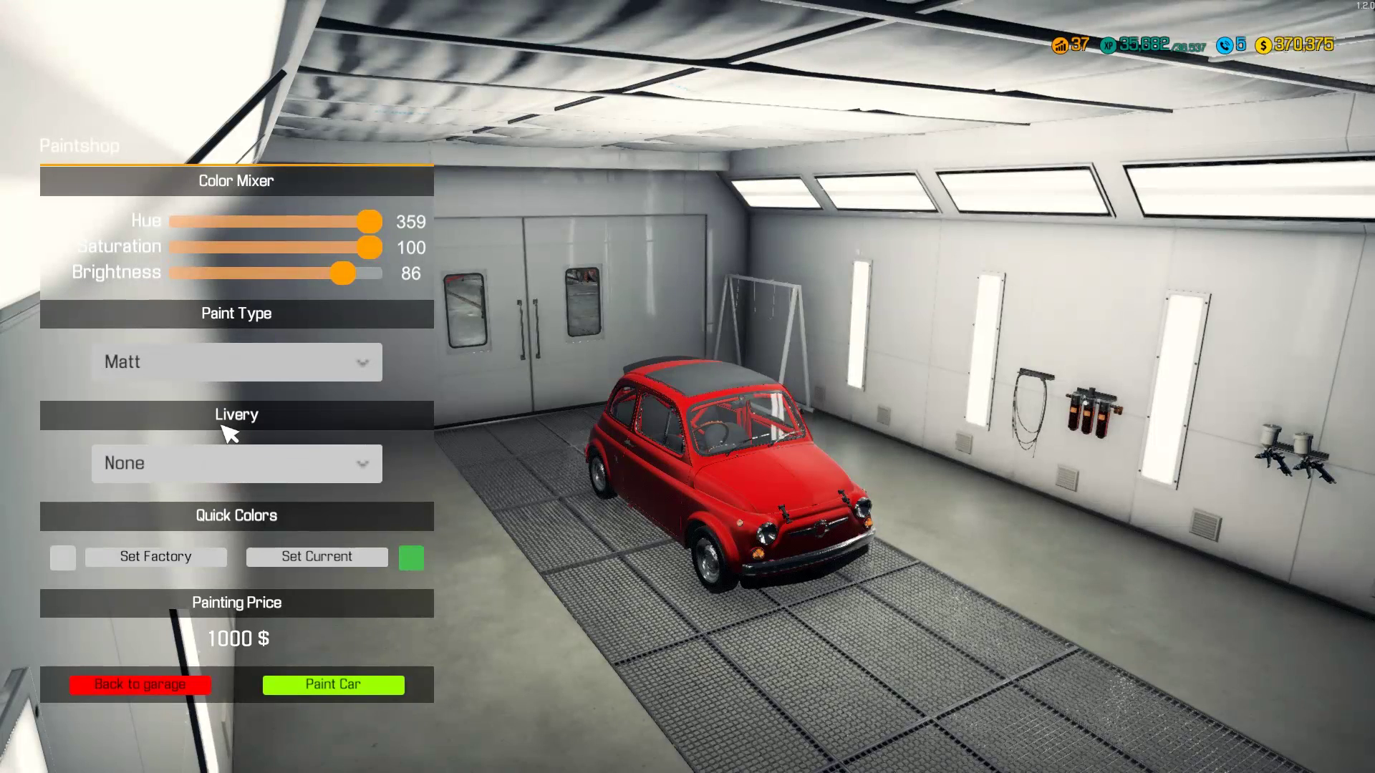
click(293, 380)
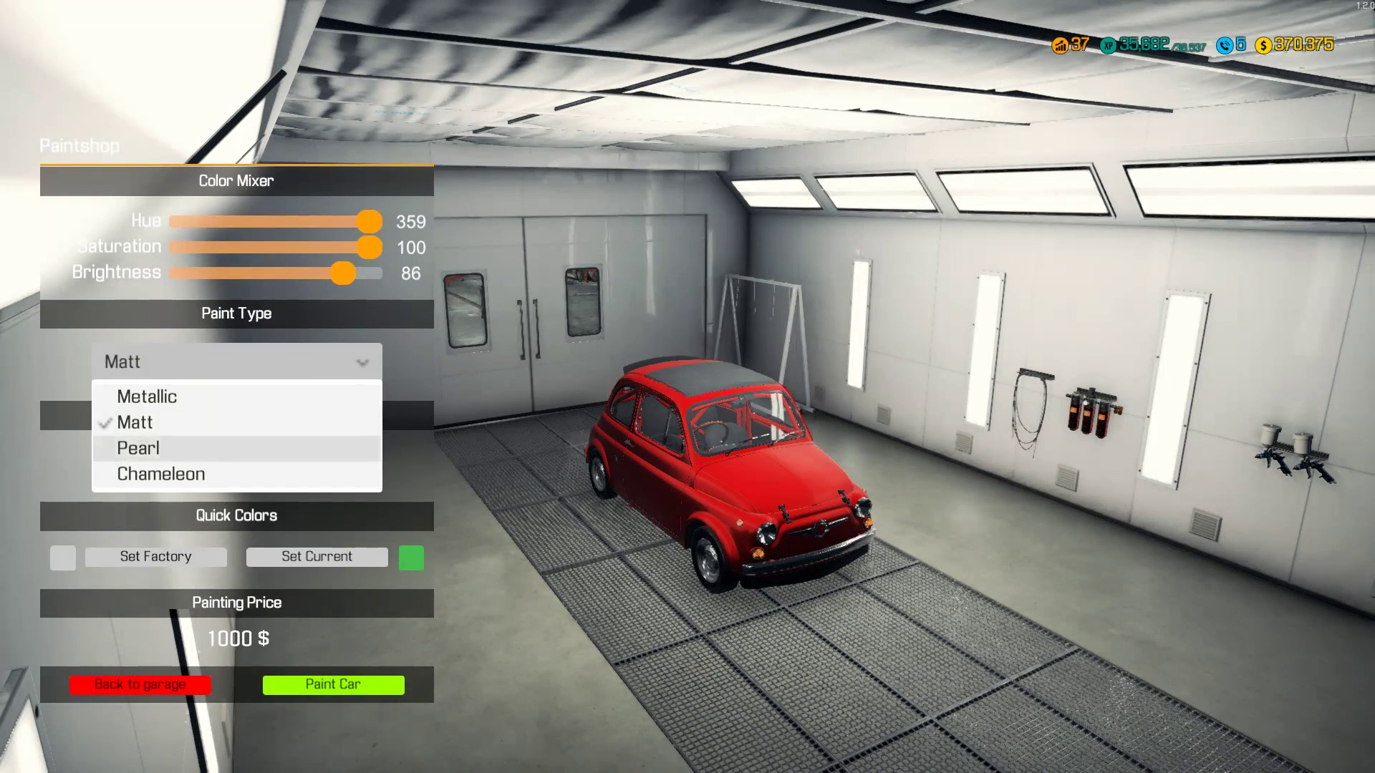
click(253, 446)
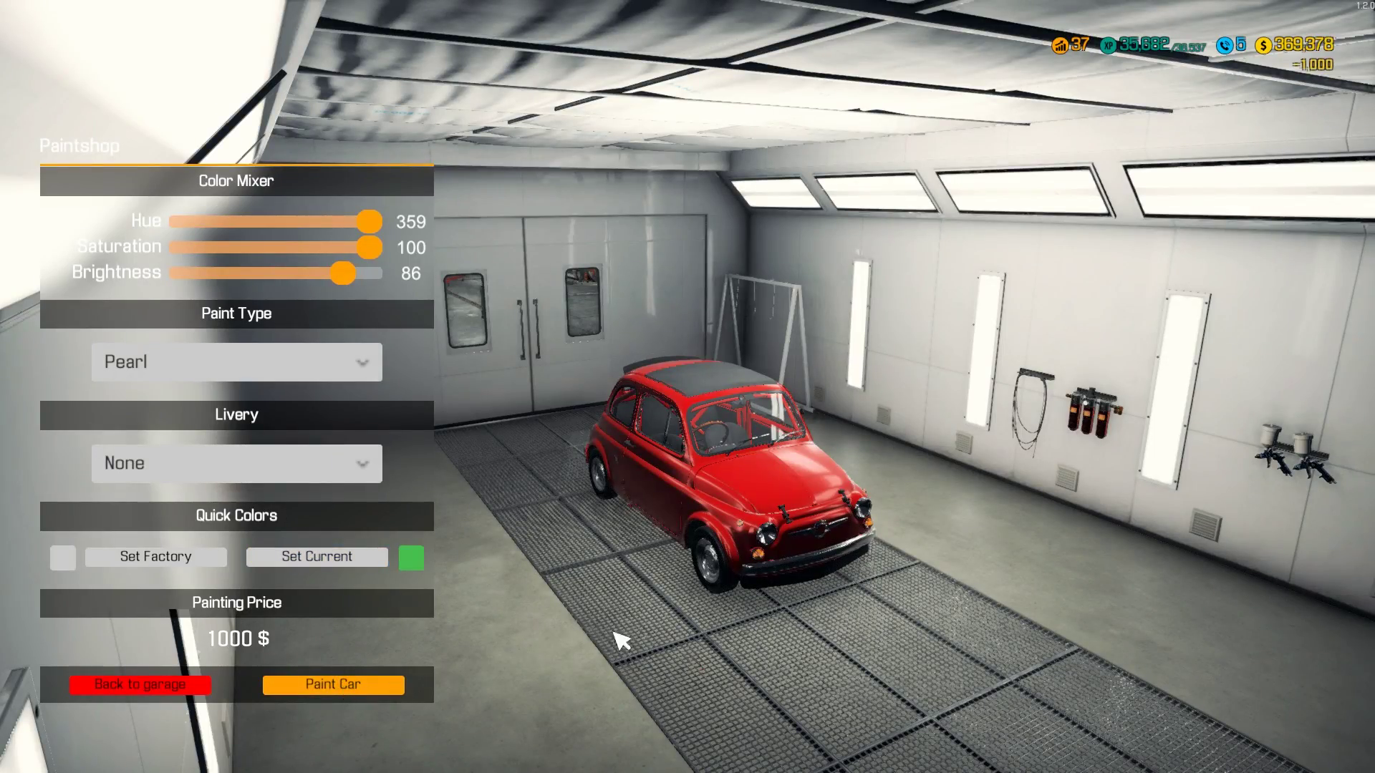
key(Escape)
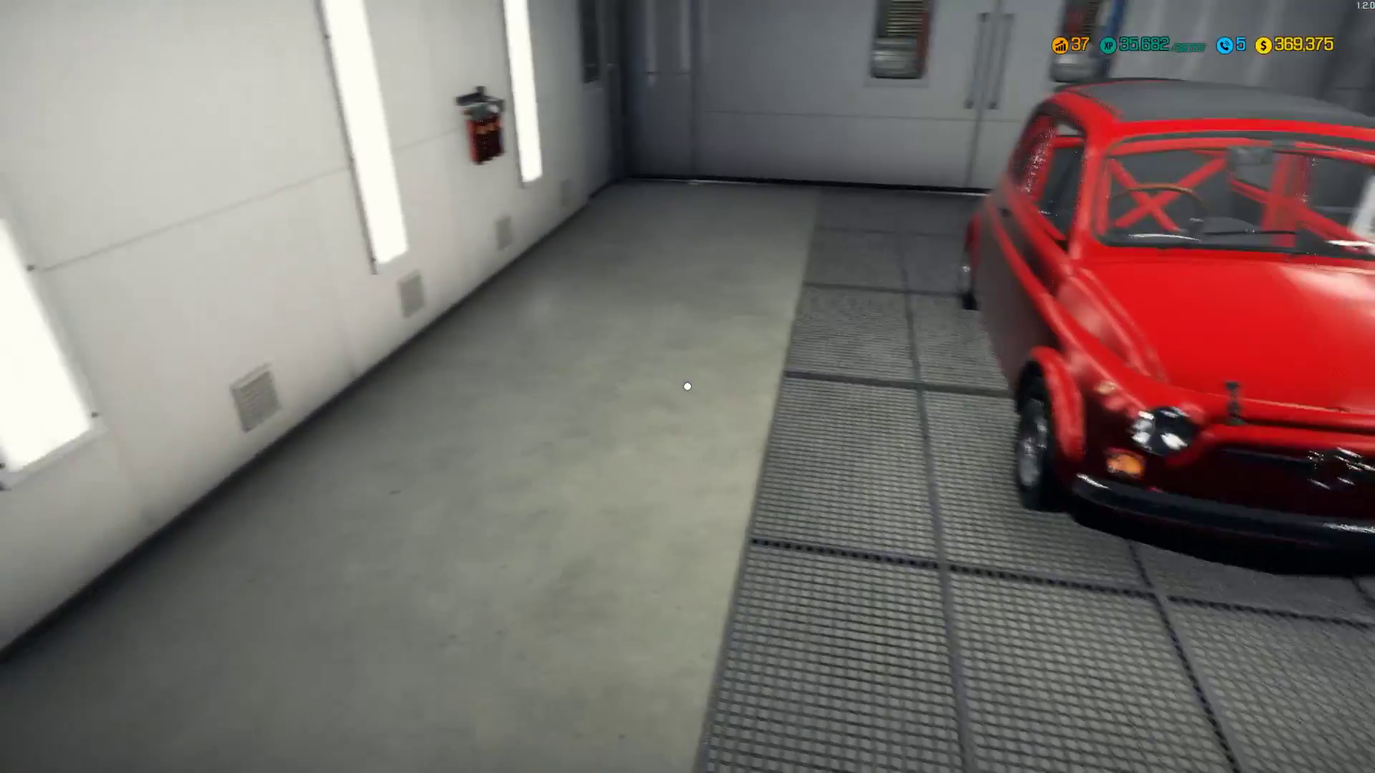
- Leave the paint shop through its door and walk across the garage to the front of the red car
key(w)
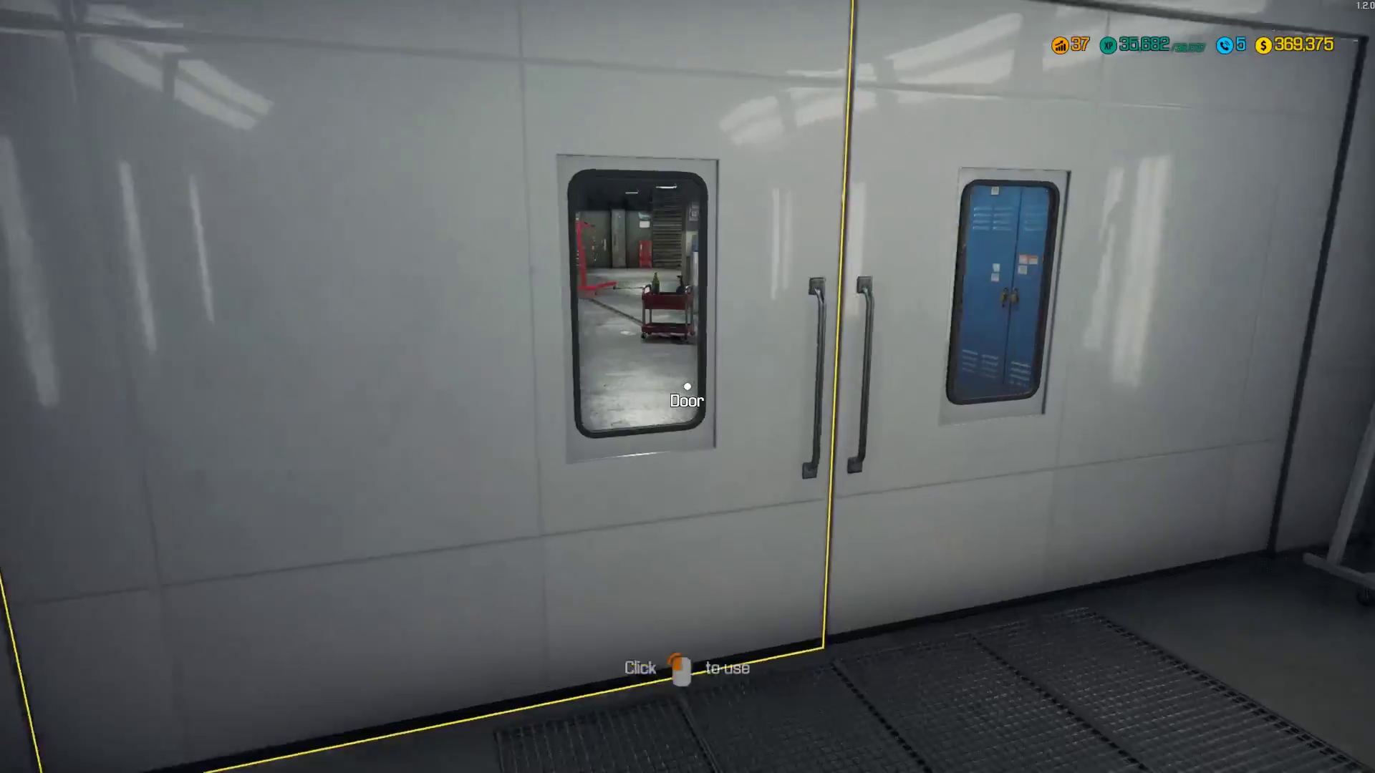
click(686, 387)
key(w)
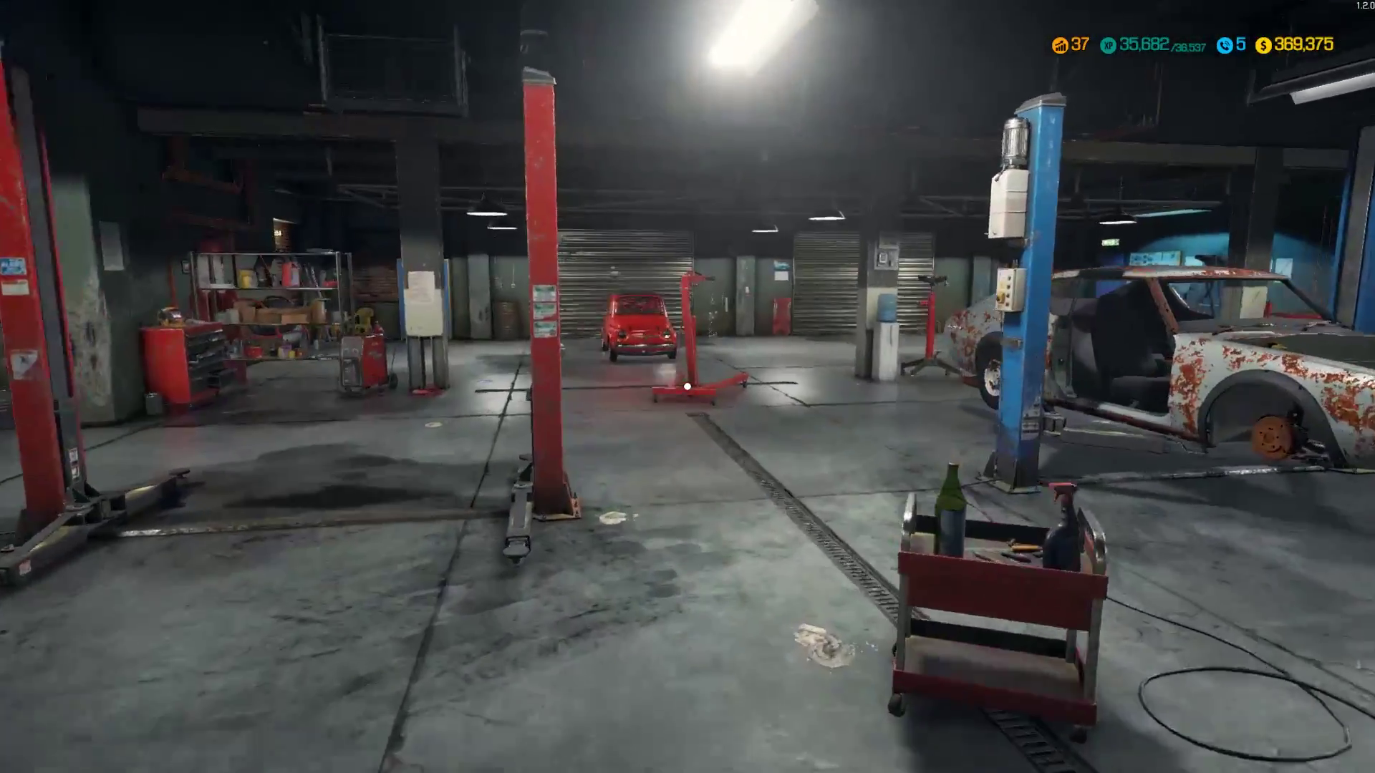
key(w)
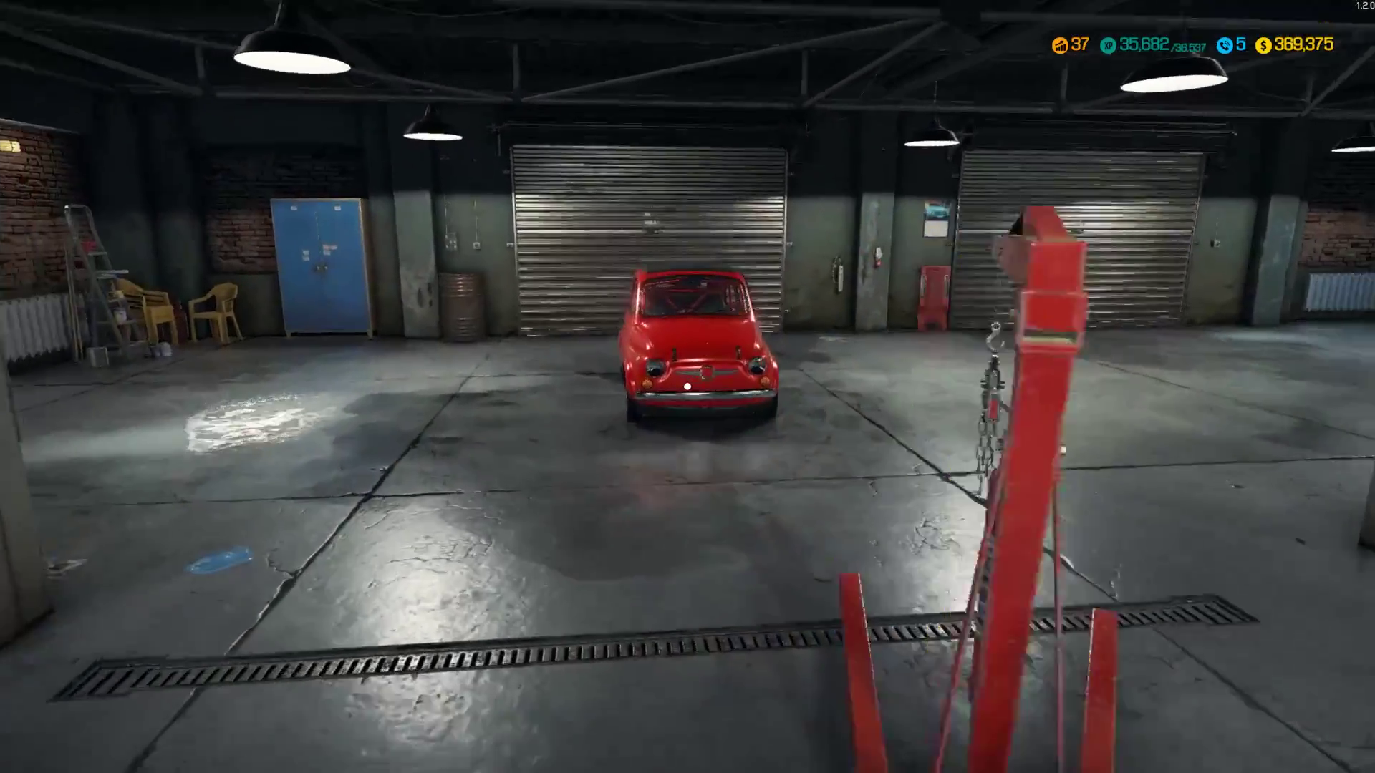
key(w)
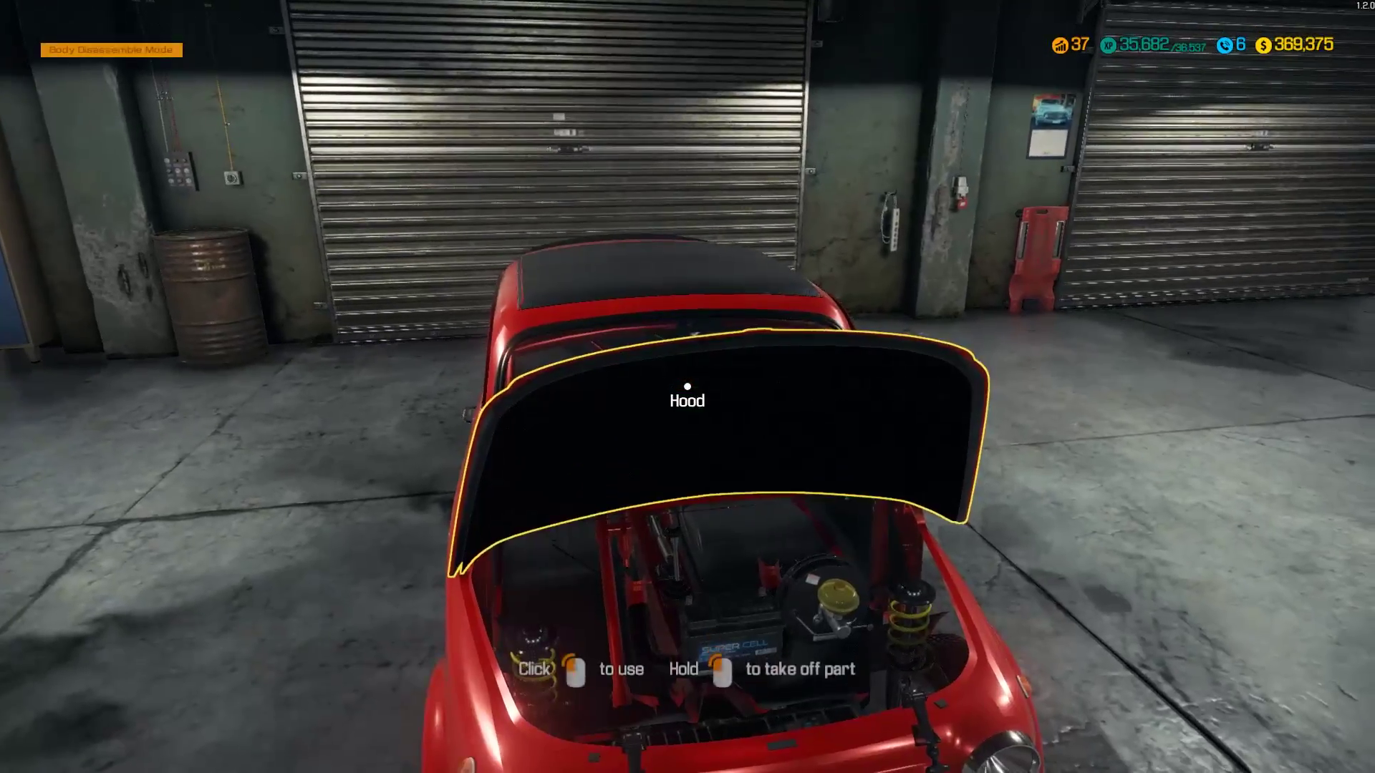
- Close the hood, go round to the rear, open the trunk and inspect the engine around its oil fill plug
click(687, 387)
key(a)
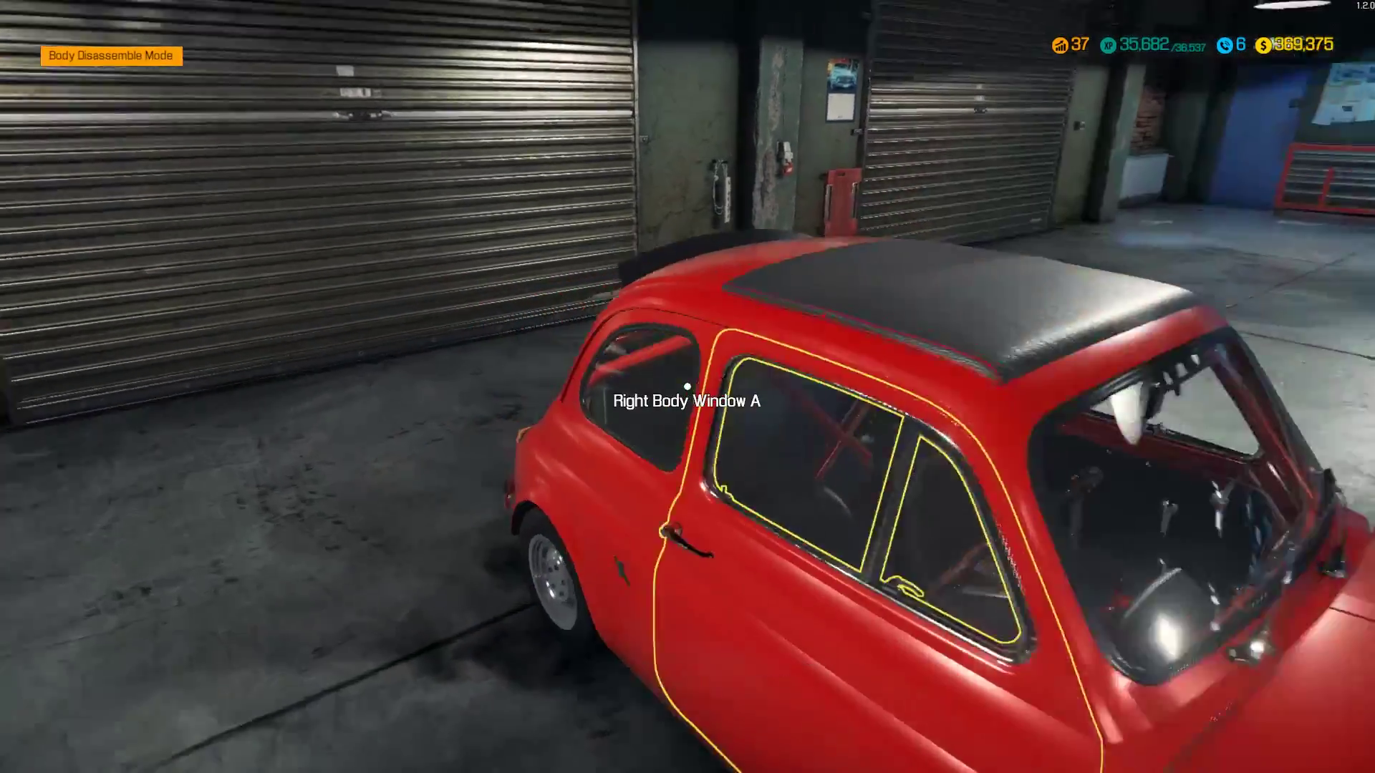
key(a)
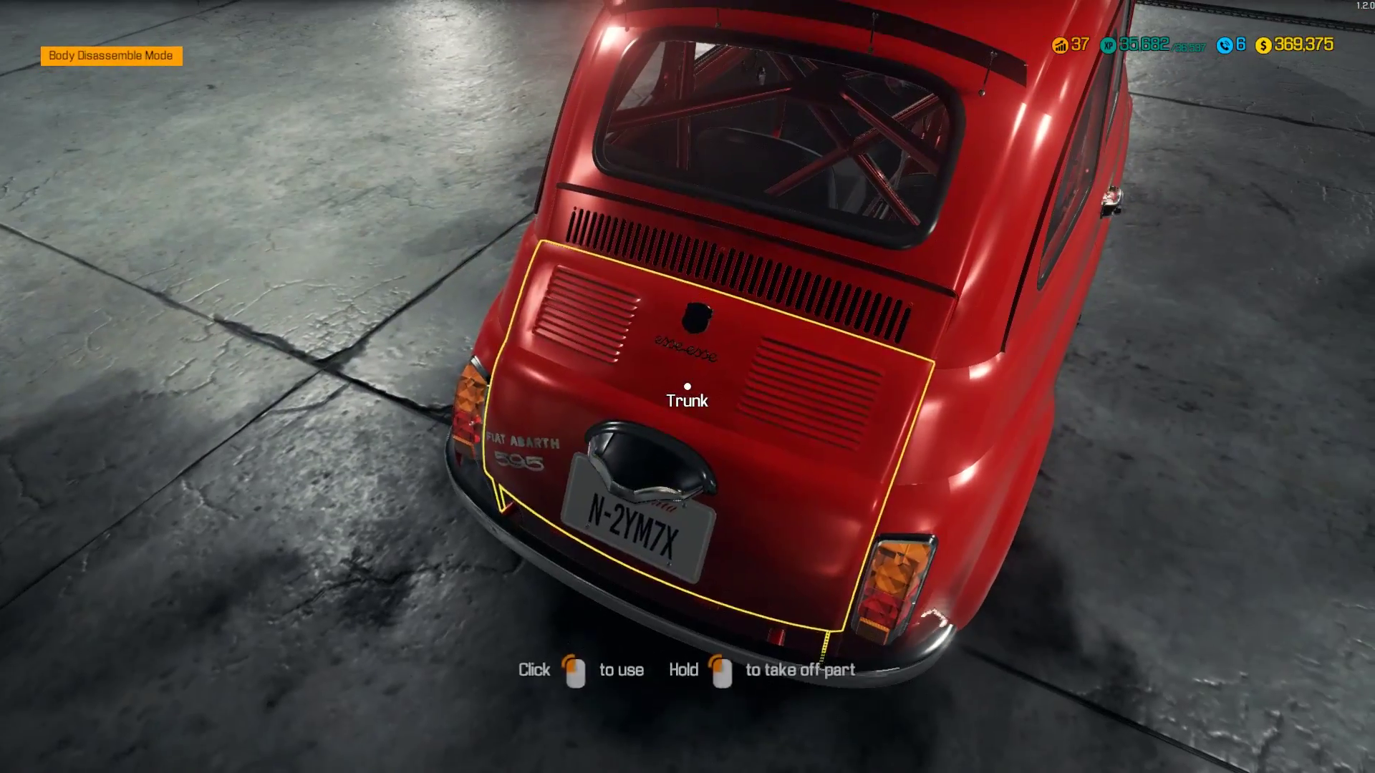
click(688, 386)
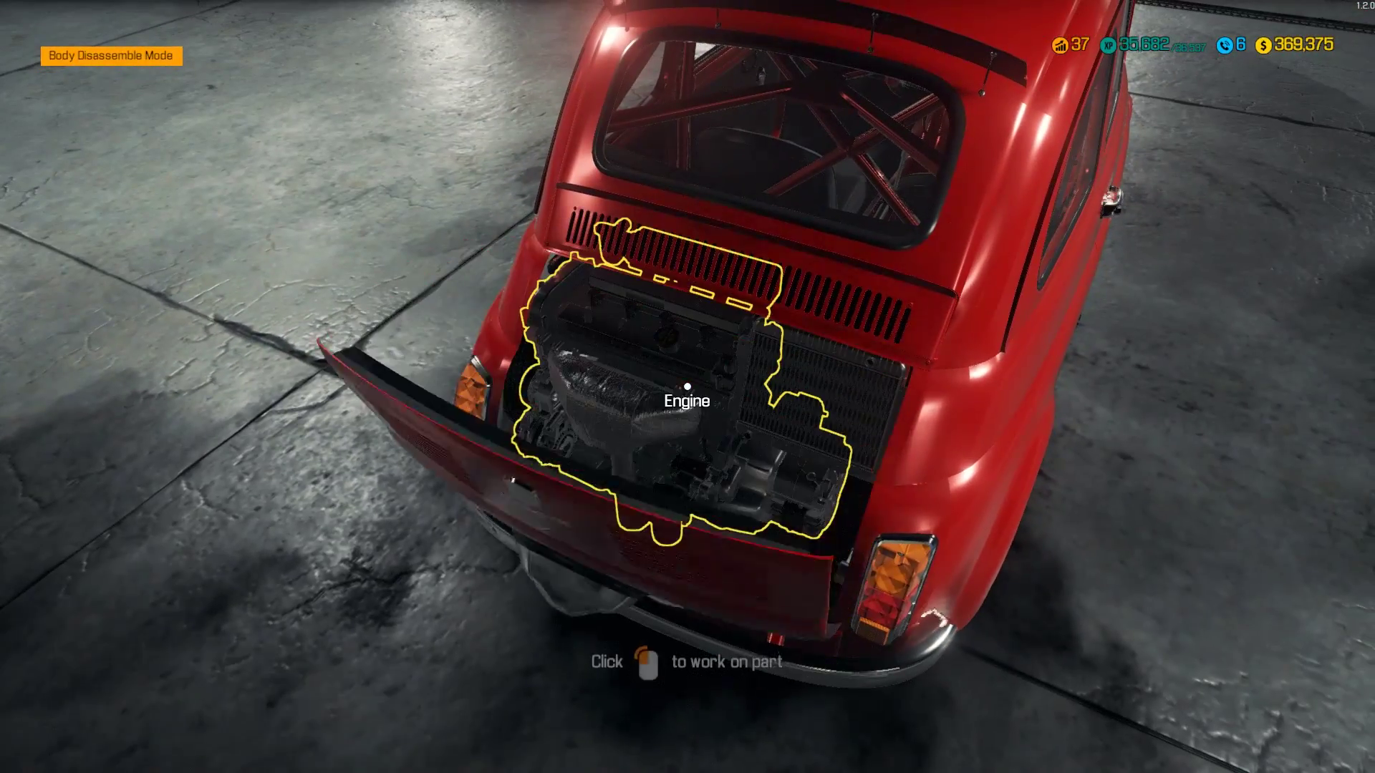
click(687, 387)
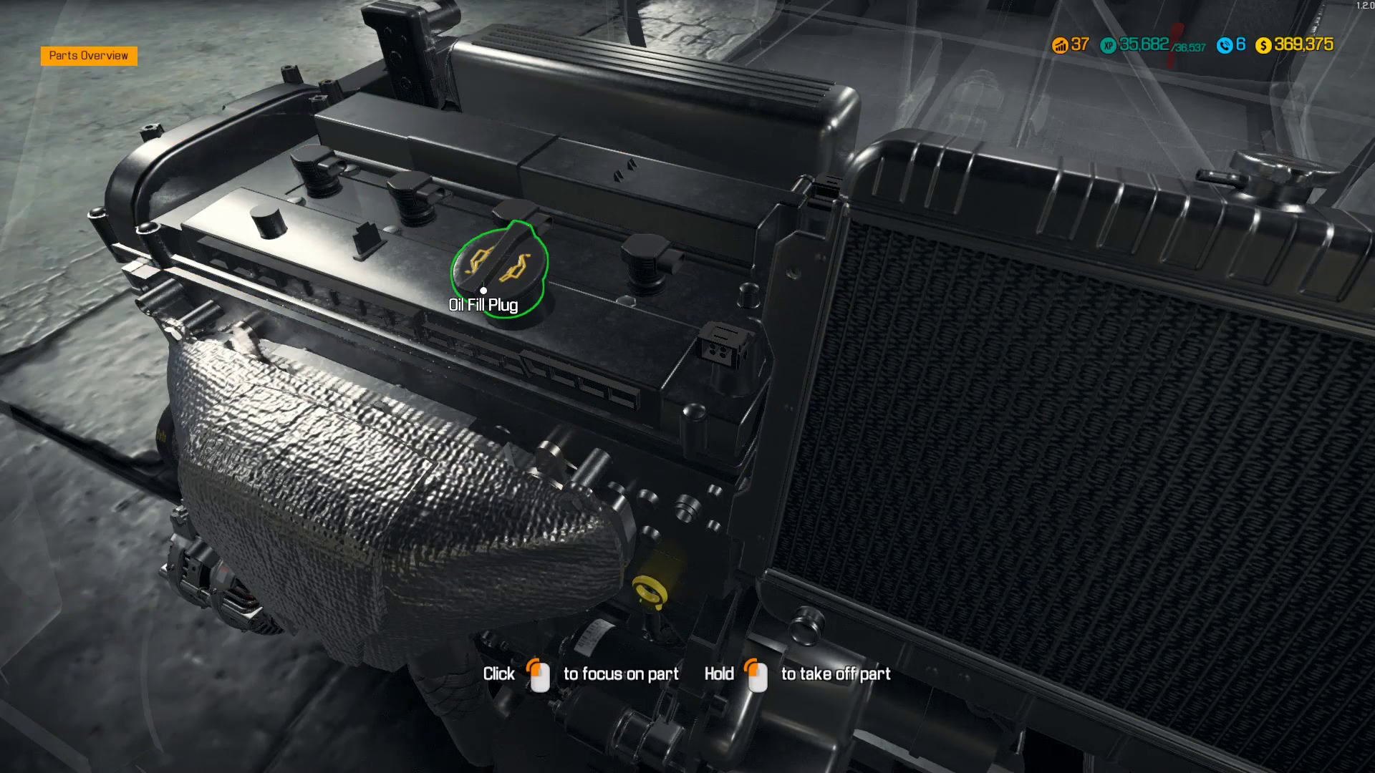
click(484, 290)
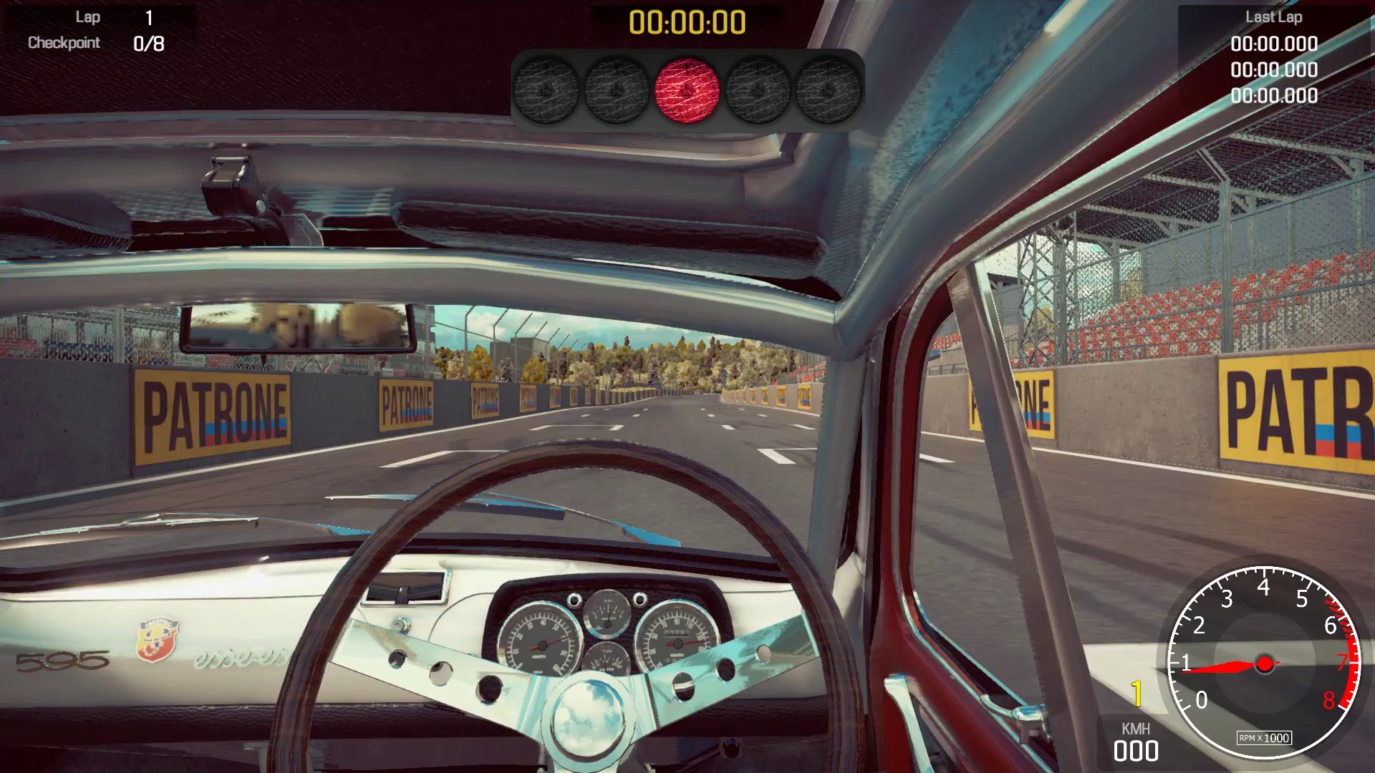
- On the race track, switch to the outside chase camera and drive from the start line along the first straight
key(c)
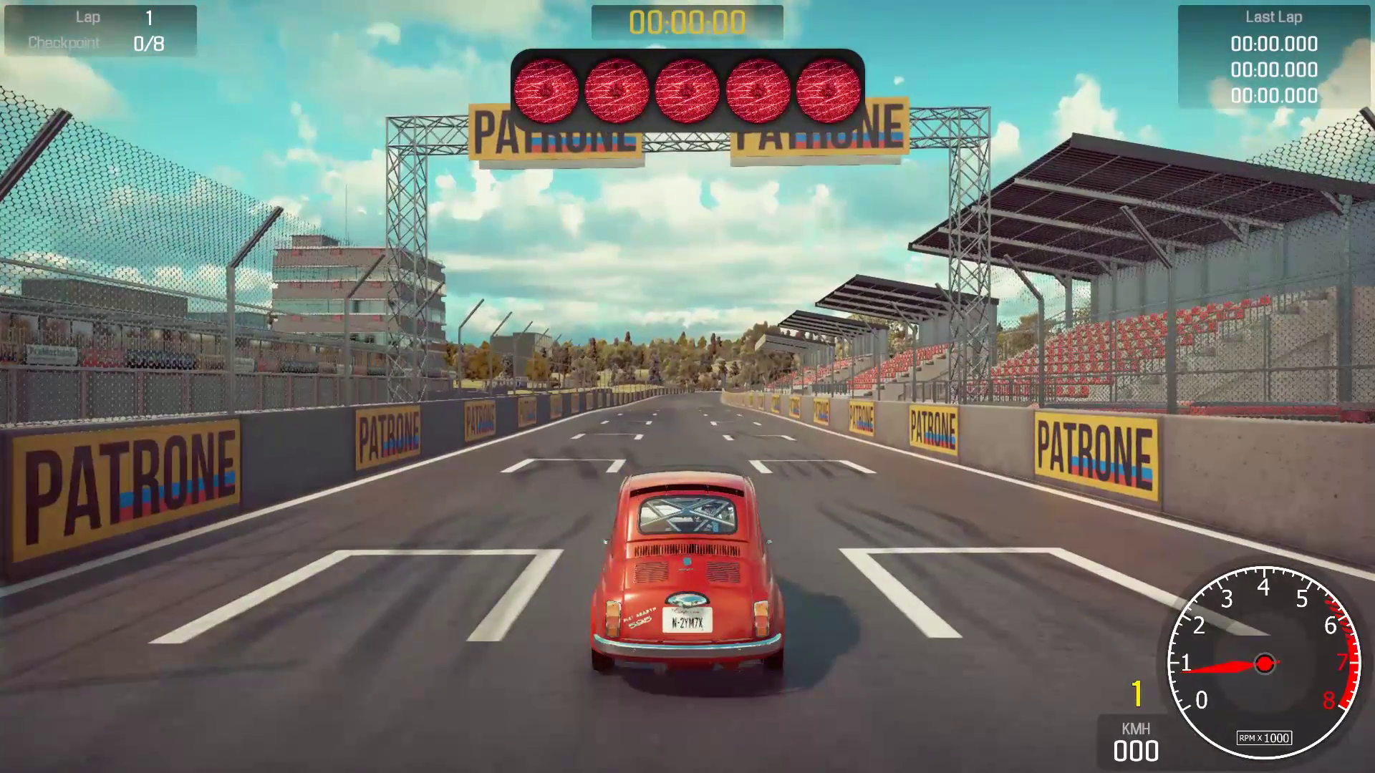
key(w)
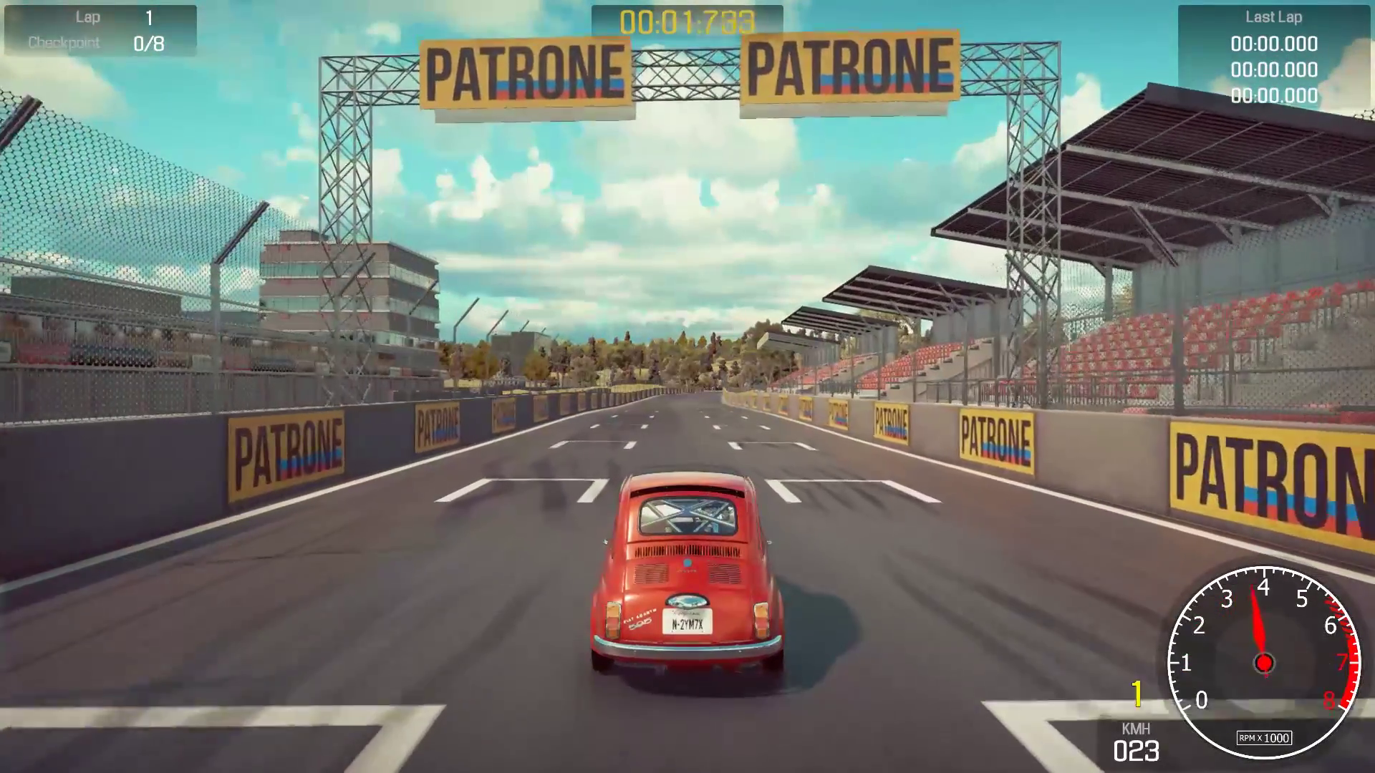
key(a)
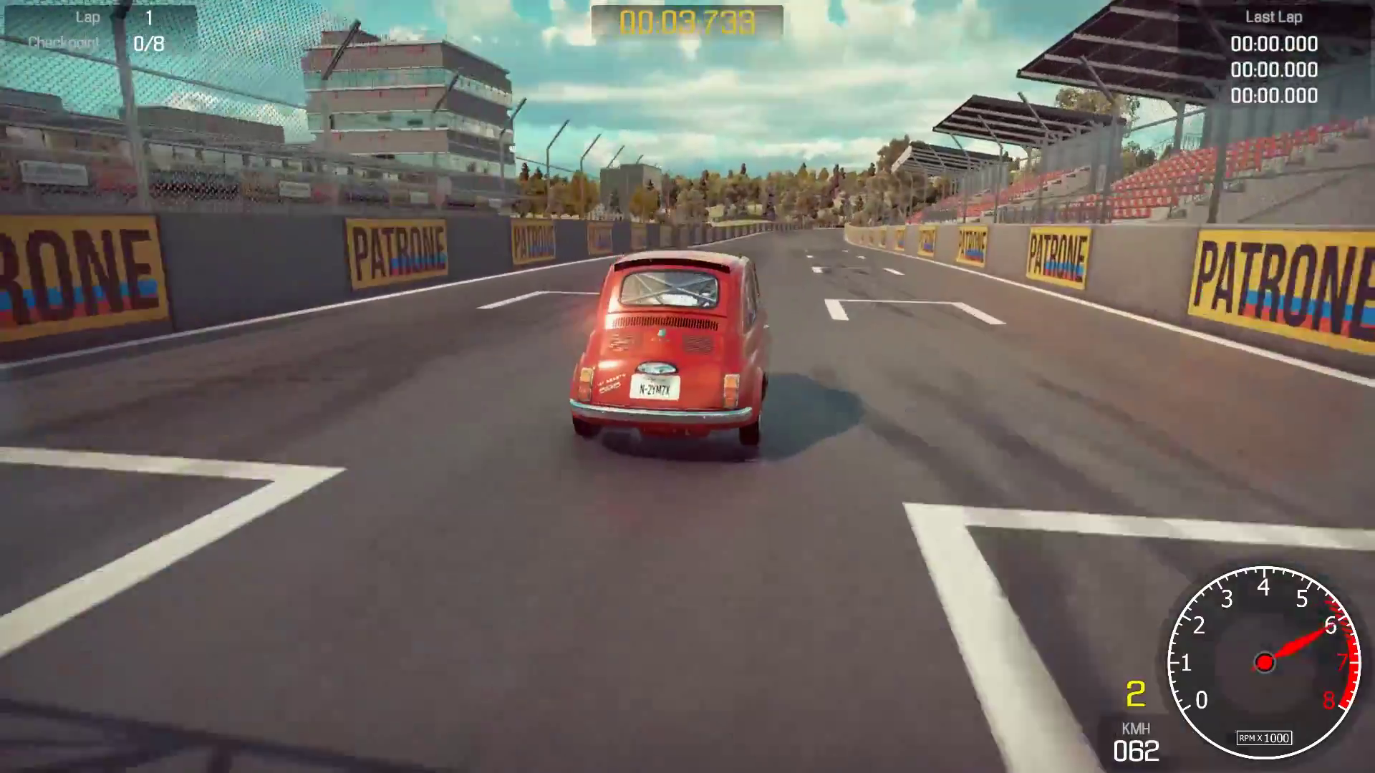
key(d)
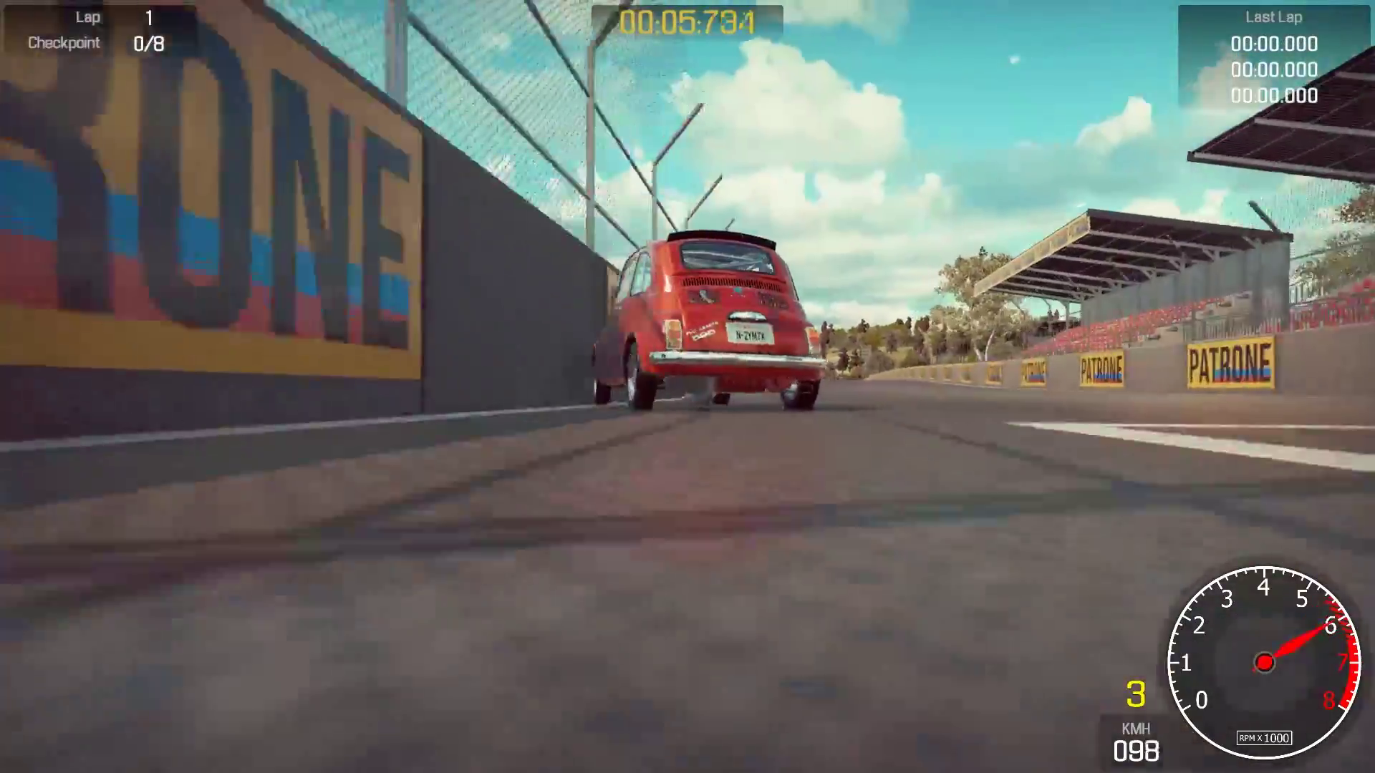
key(a)
key(d)
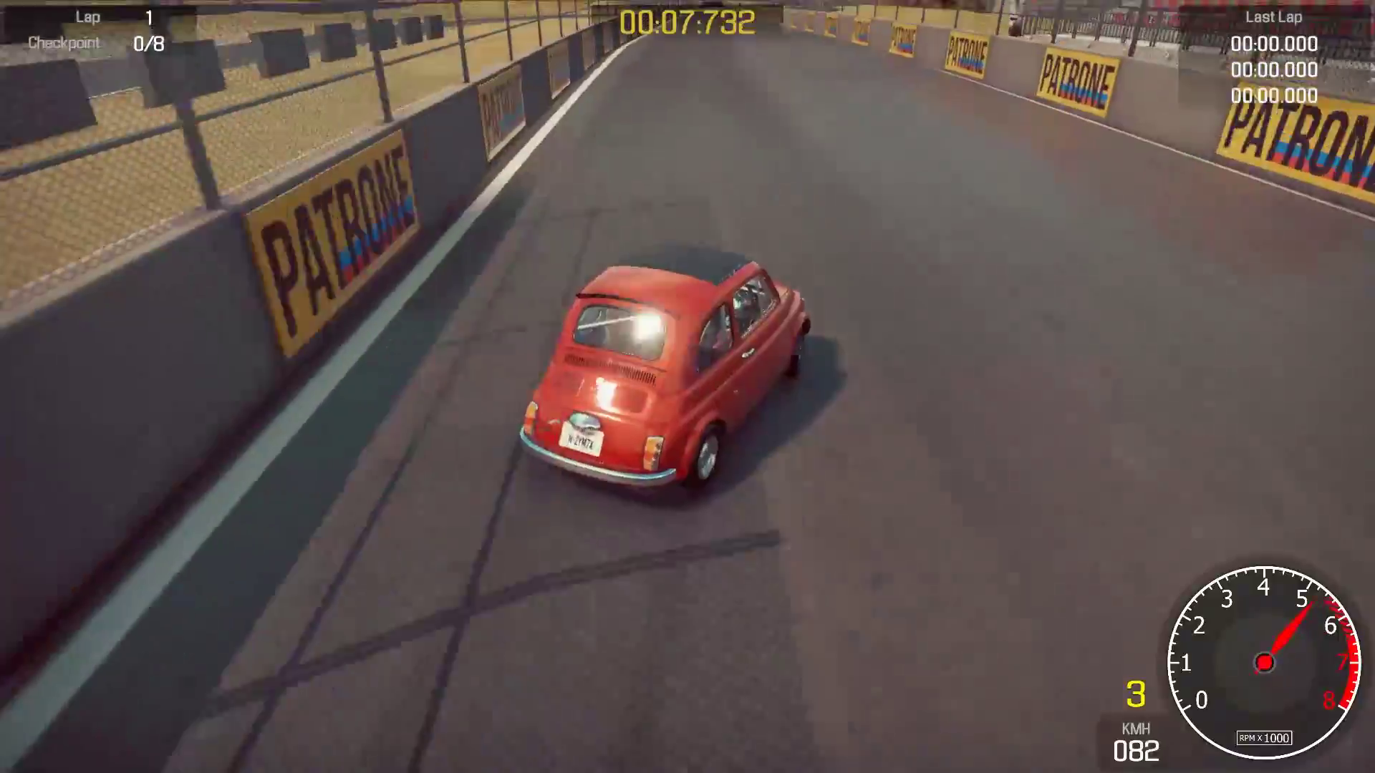
key(a)
key(a)
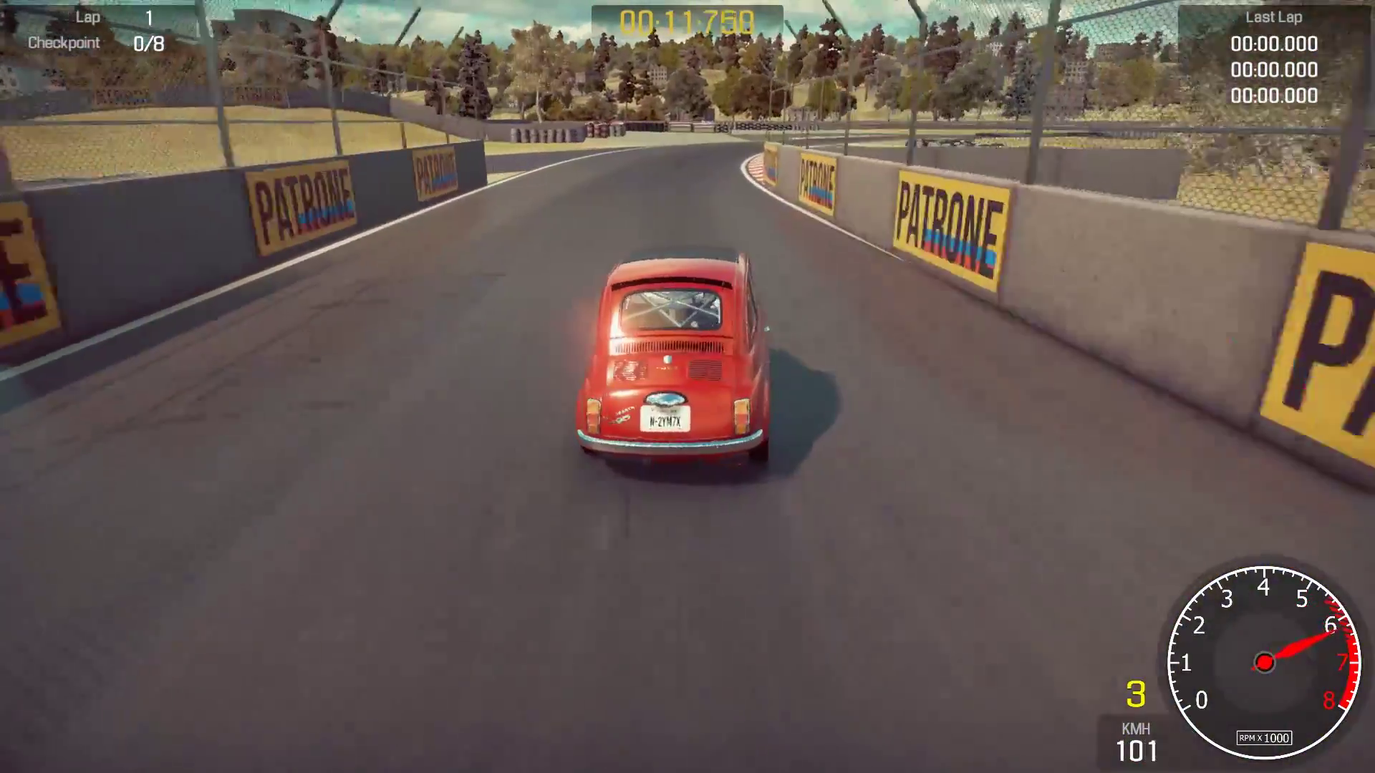
- Steer right through the bends after the straight and brake on the grass before the white fence
key(d)
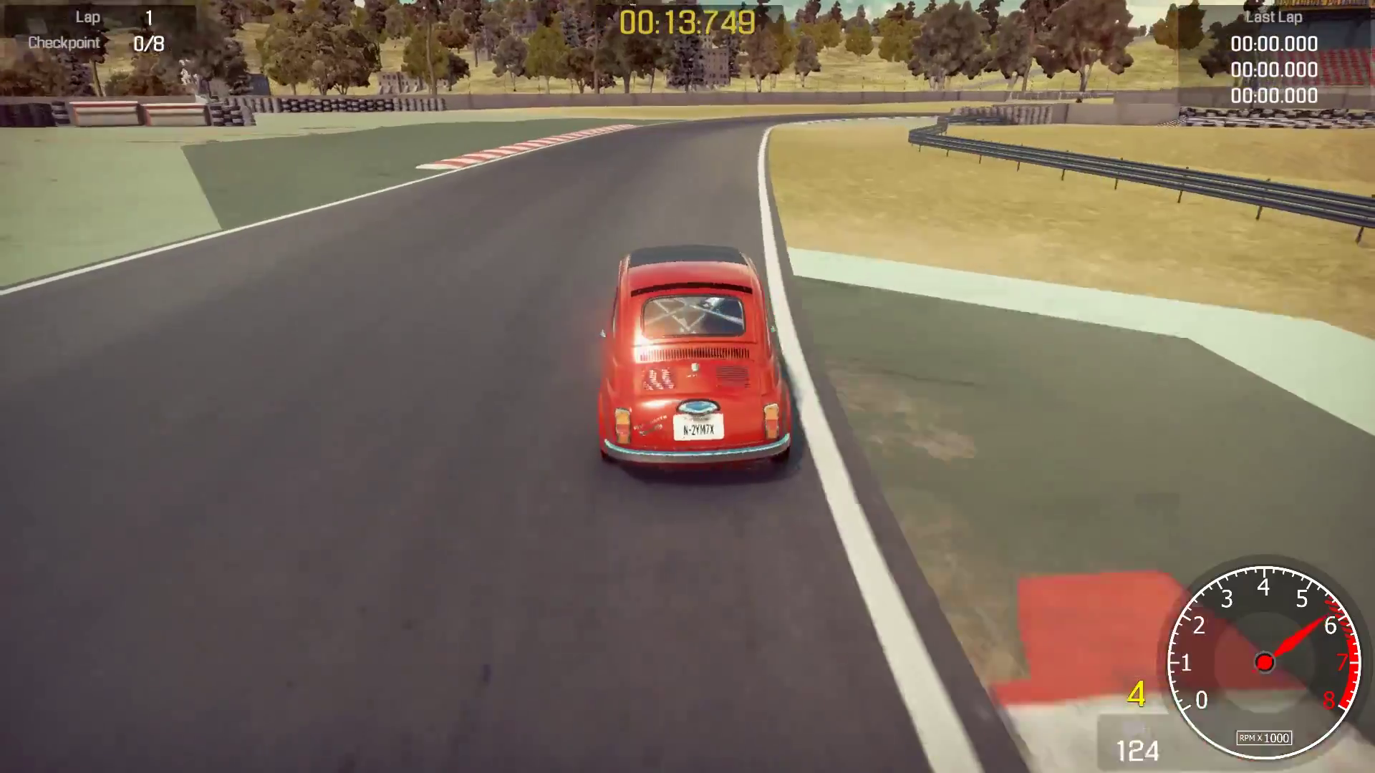
key(d)
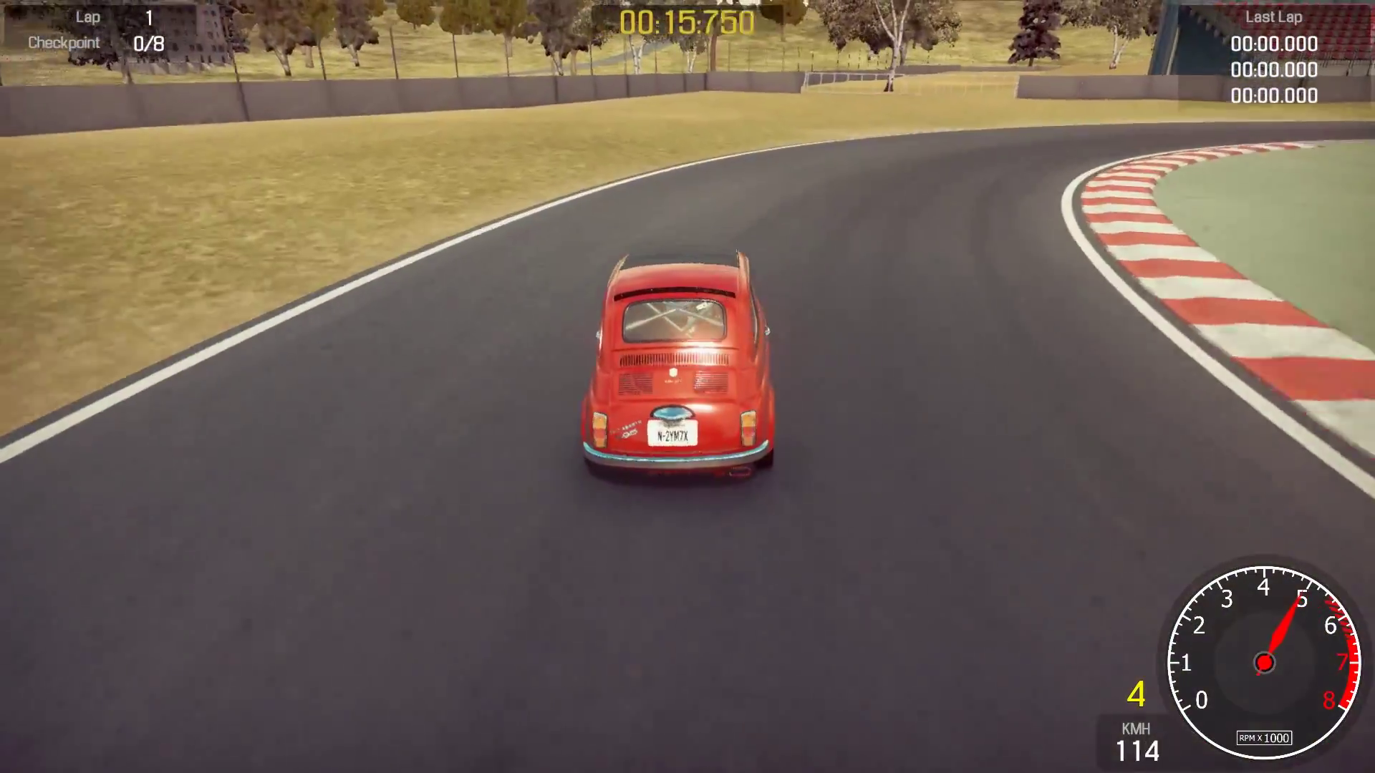
key(d)
key(s)
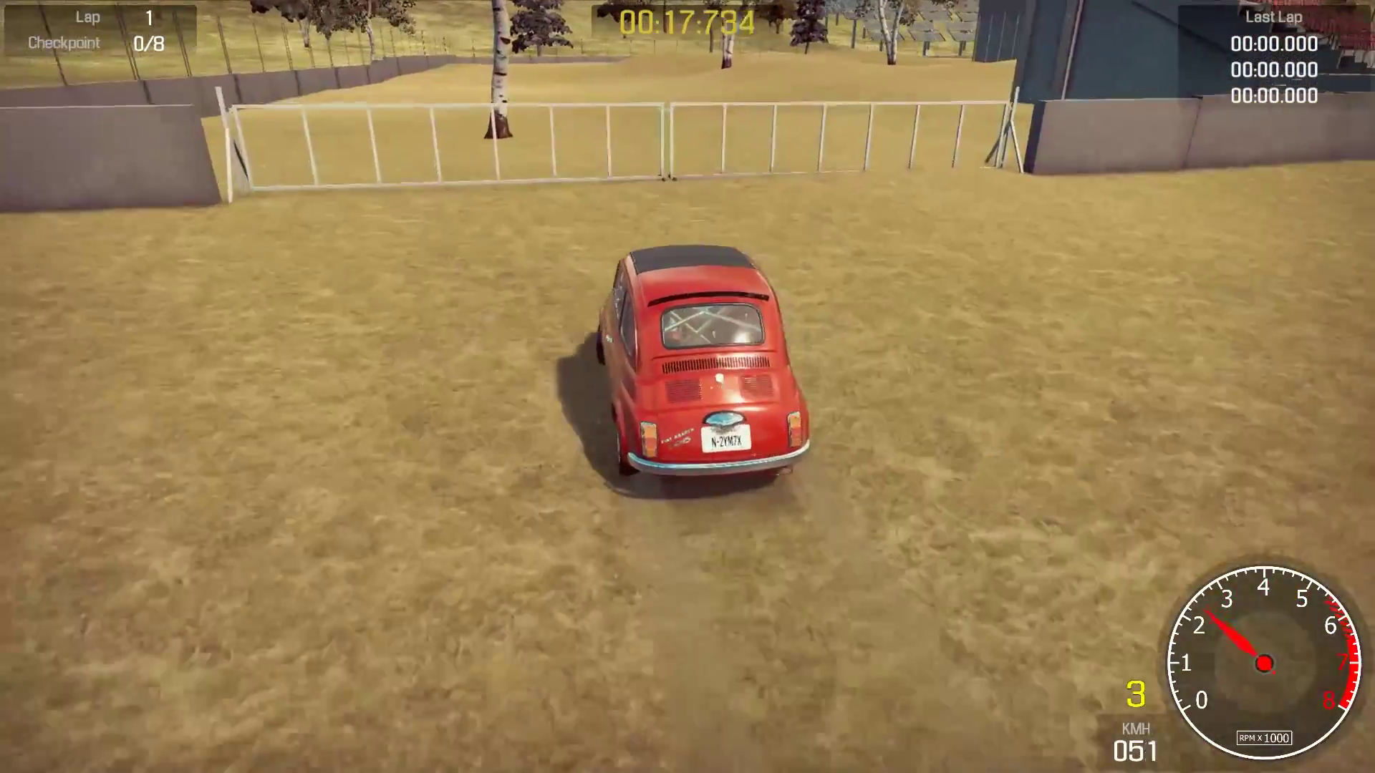
key(s)
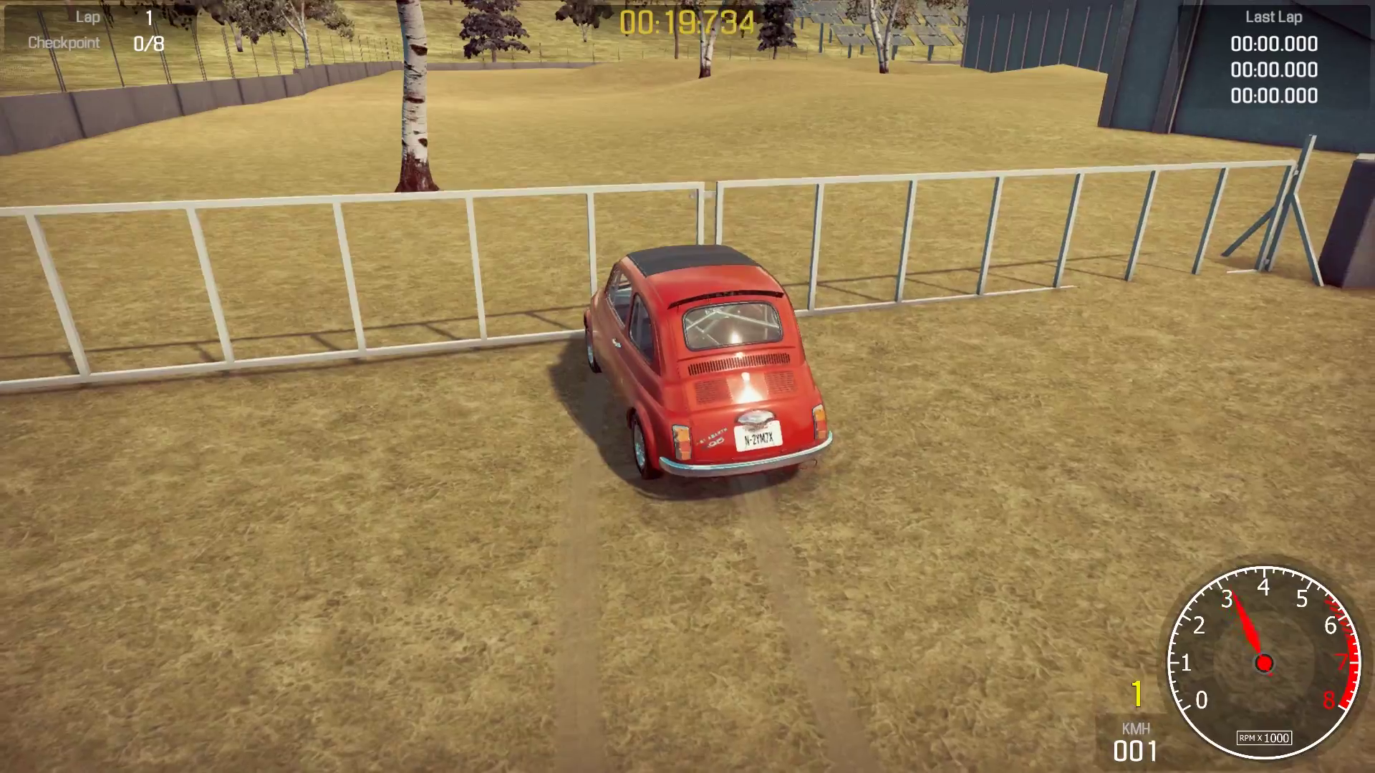
- Reverse away from the white fence, turn back onto the asphalt and drive through the first checkpoint
key(s)
key(a)
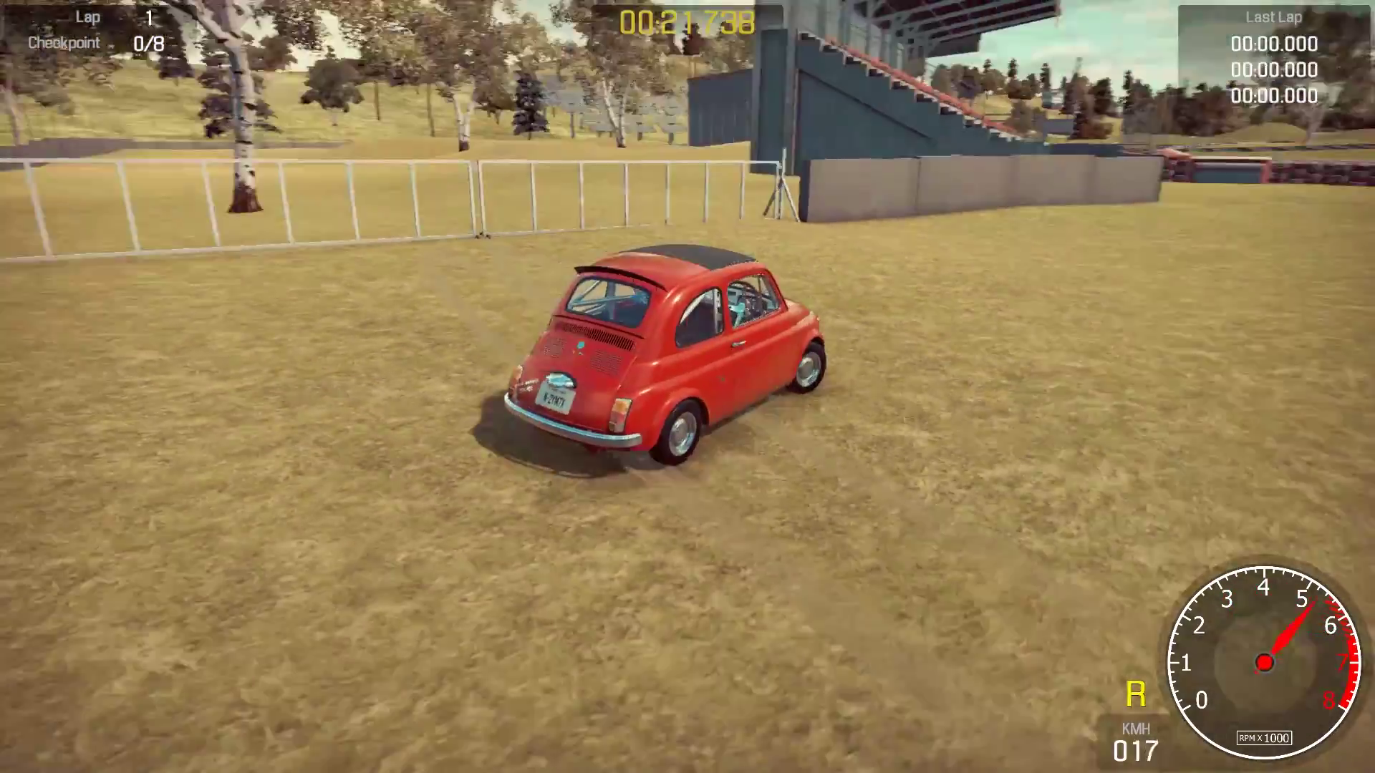
key(w)
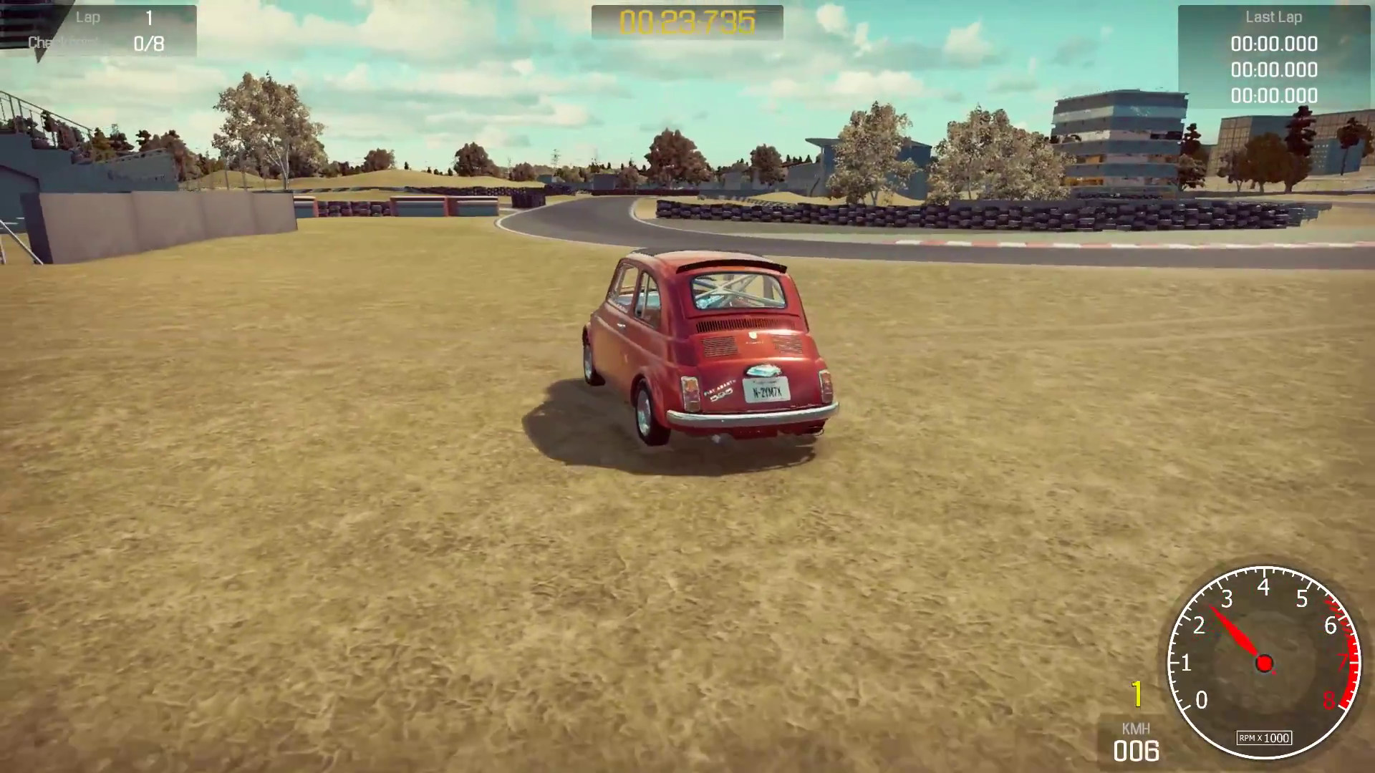
key(w)
key(w)
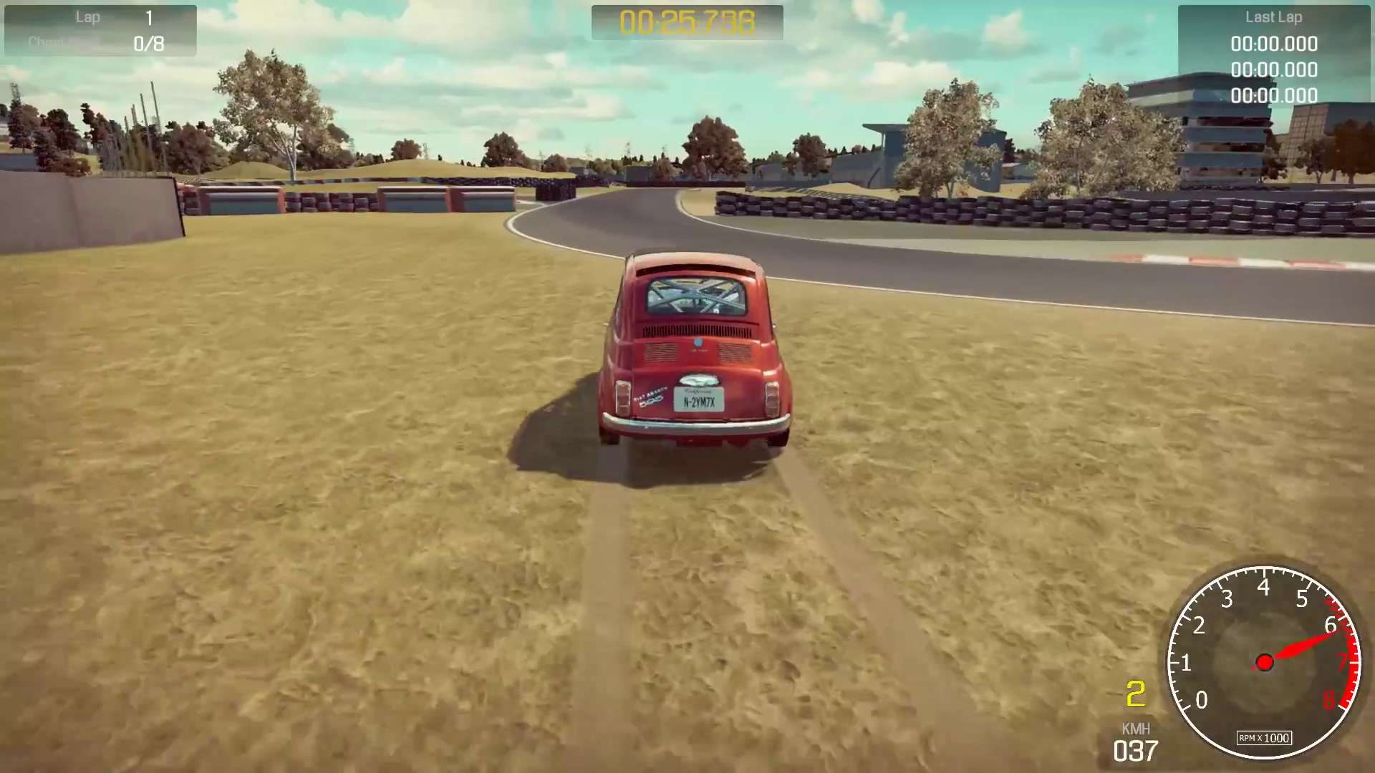
key(w)
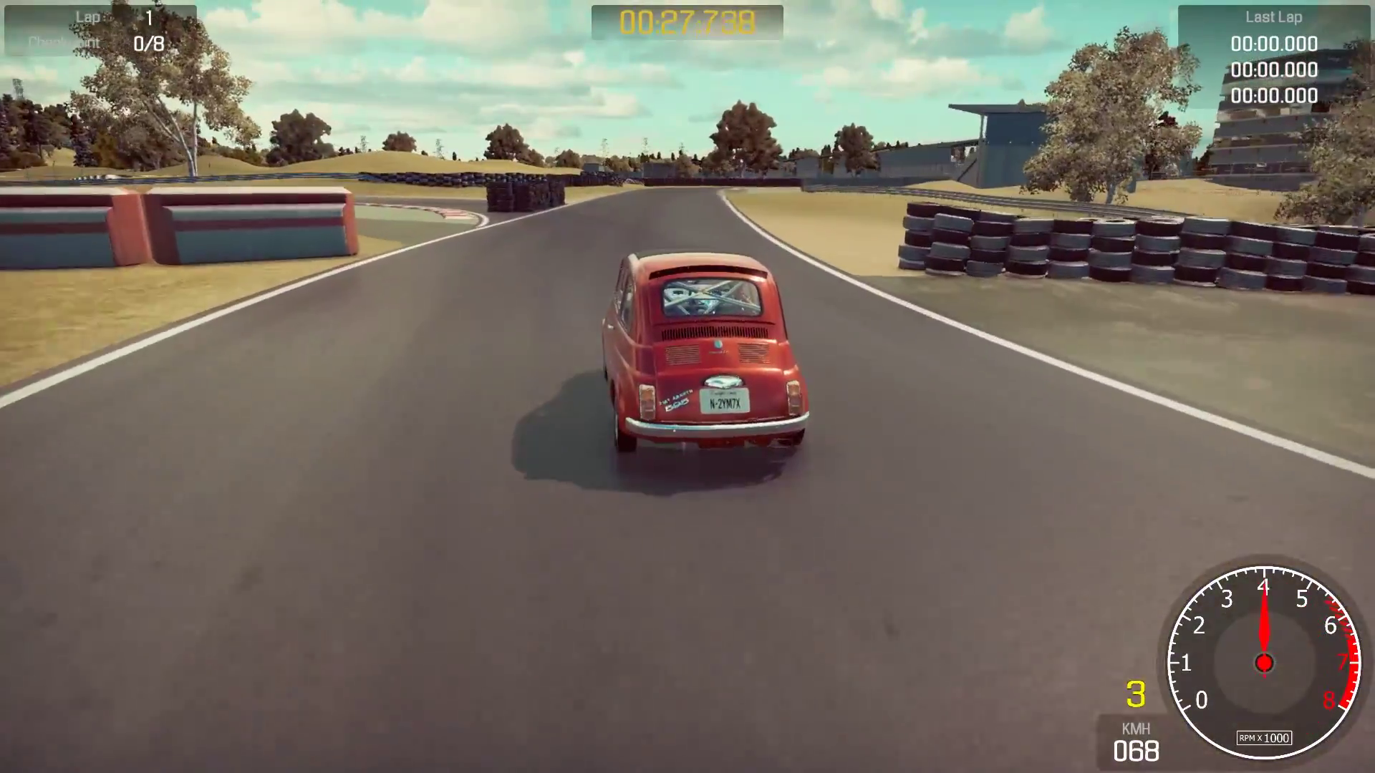
key(d)
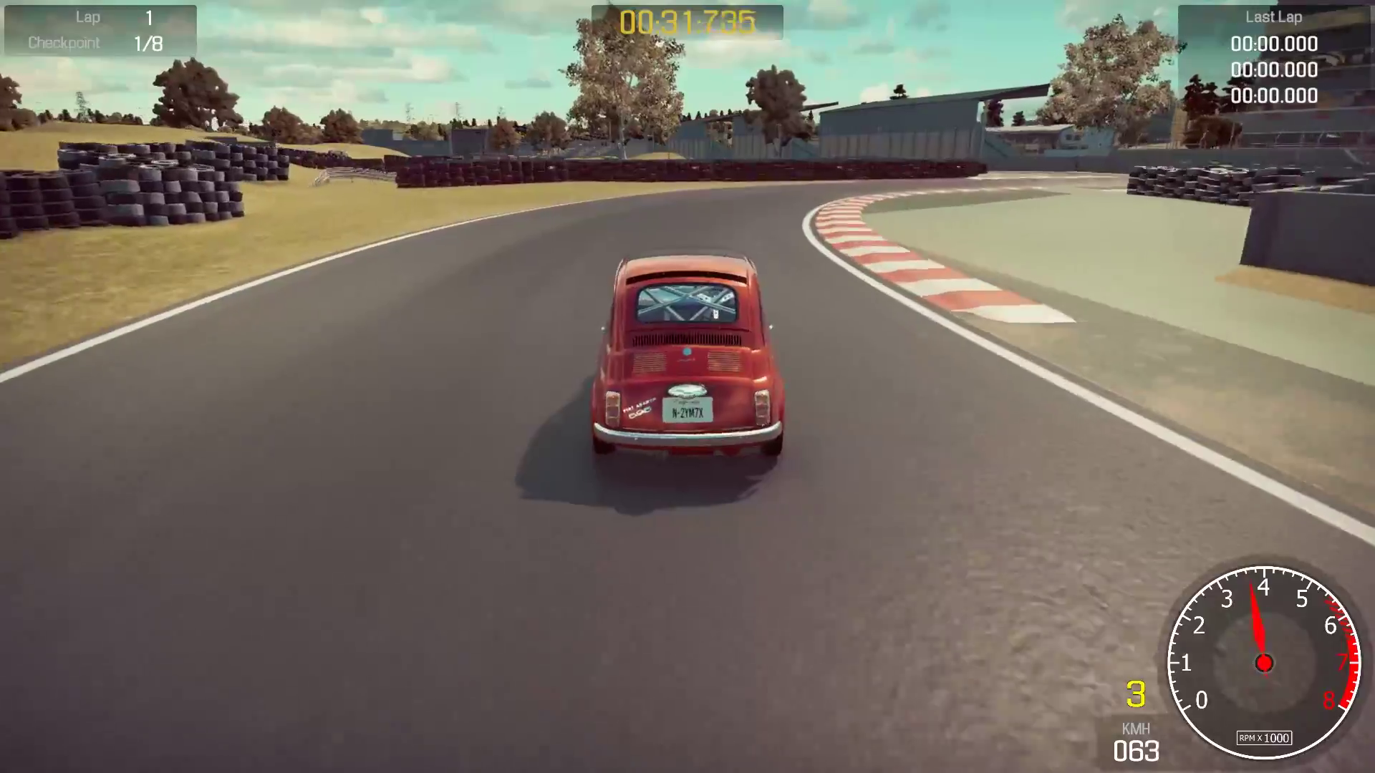
- Drive through the kerbed right bend and the following left turn to the second checkpoint, and accelerate along the winding section
key(d)
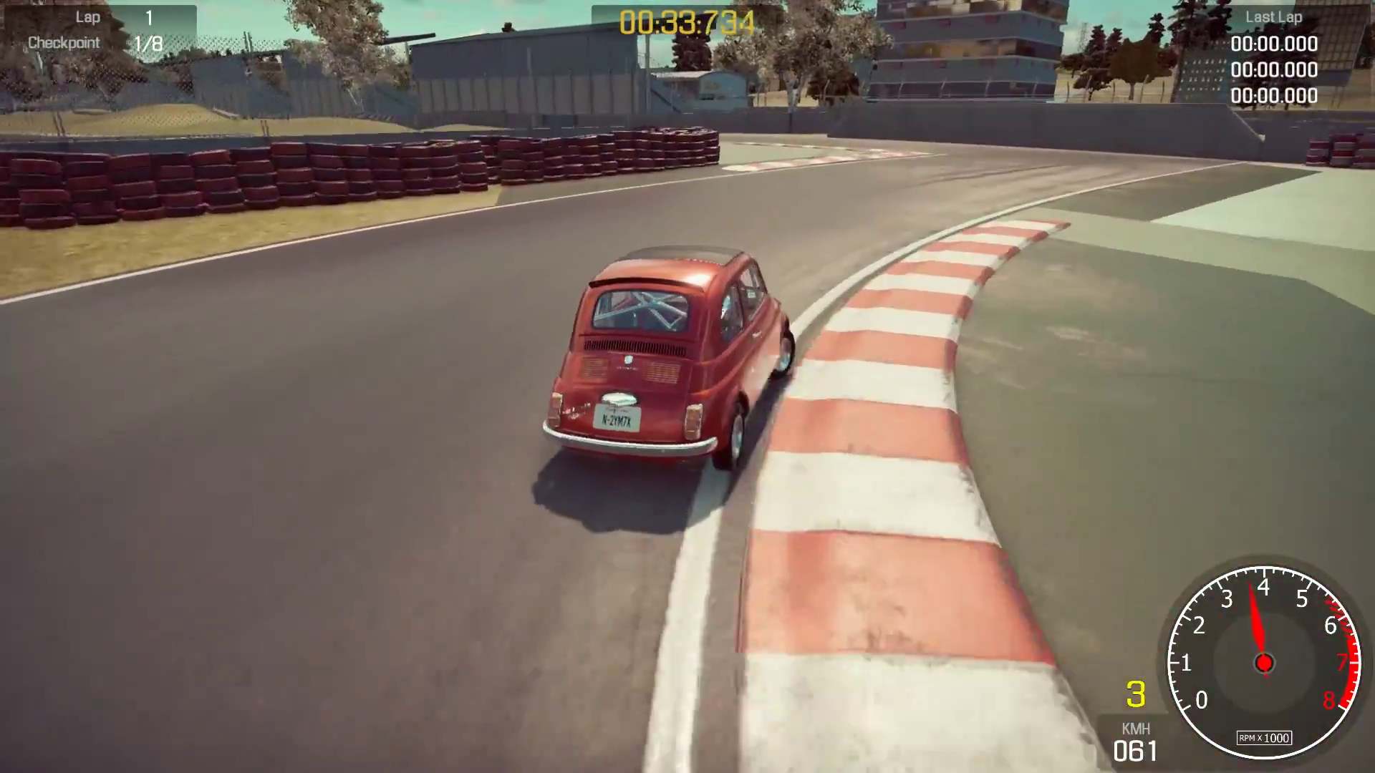
key(a)
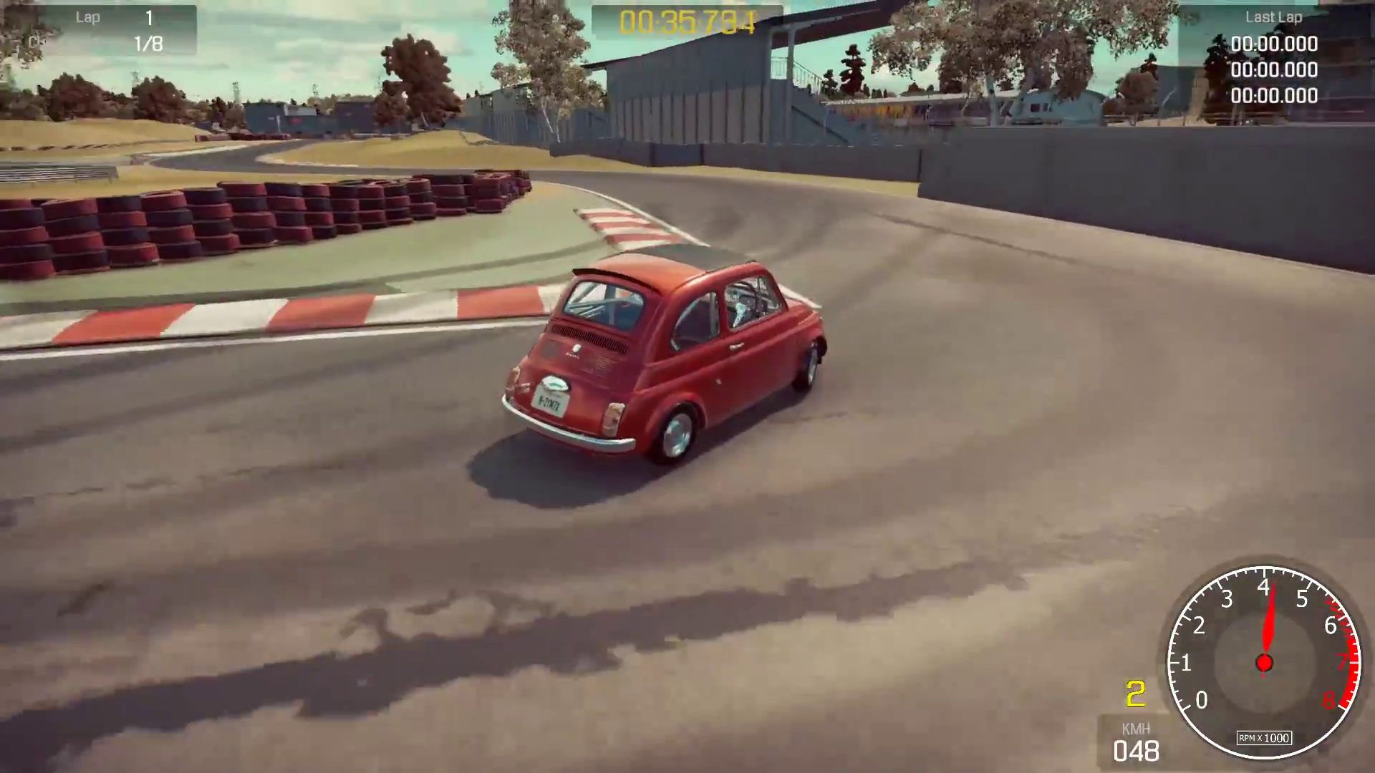
key(w)
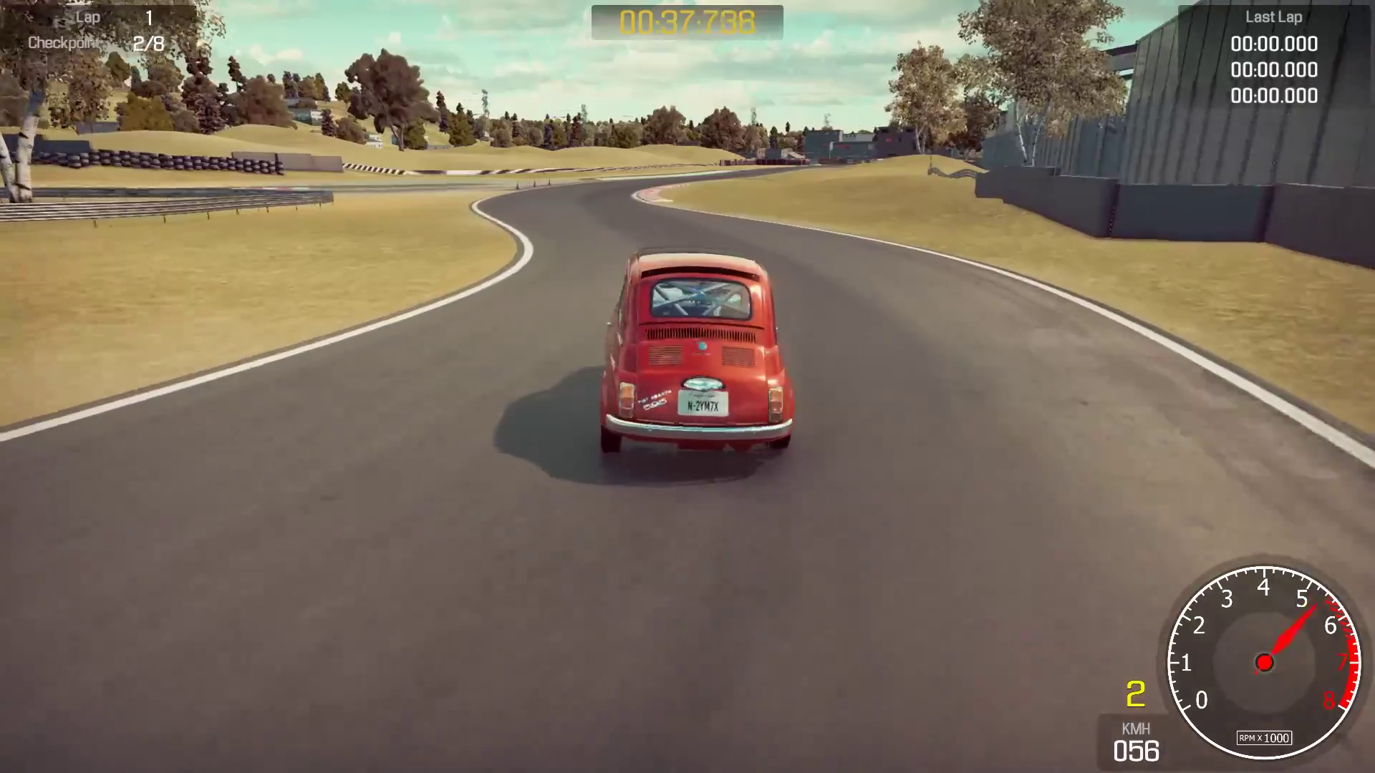
key(w)
key(a)
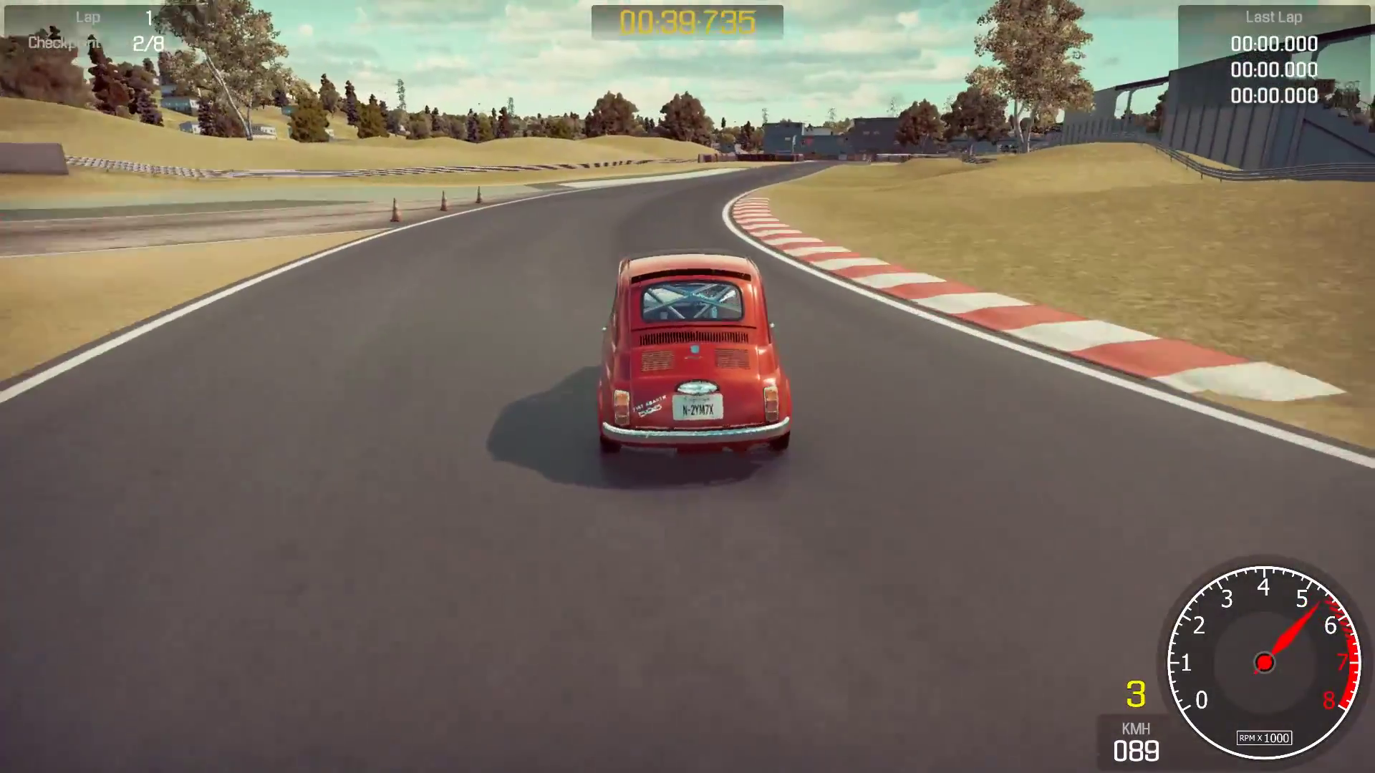
key(w)
key(d)
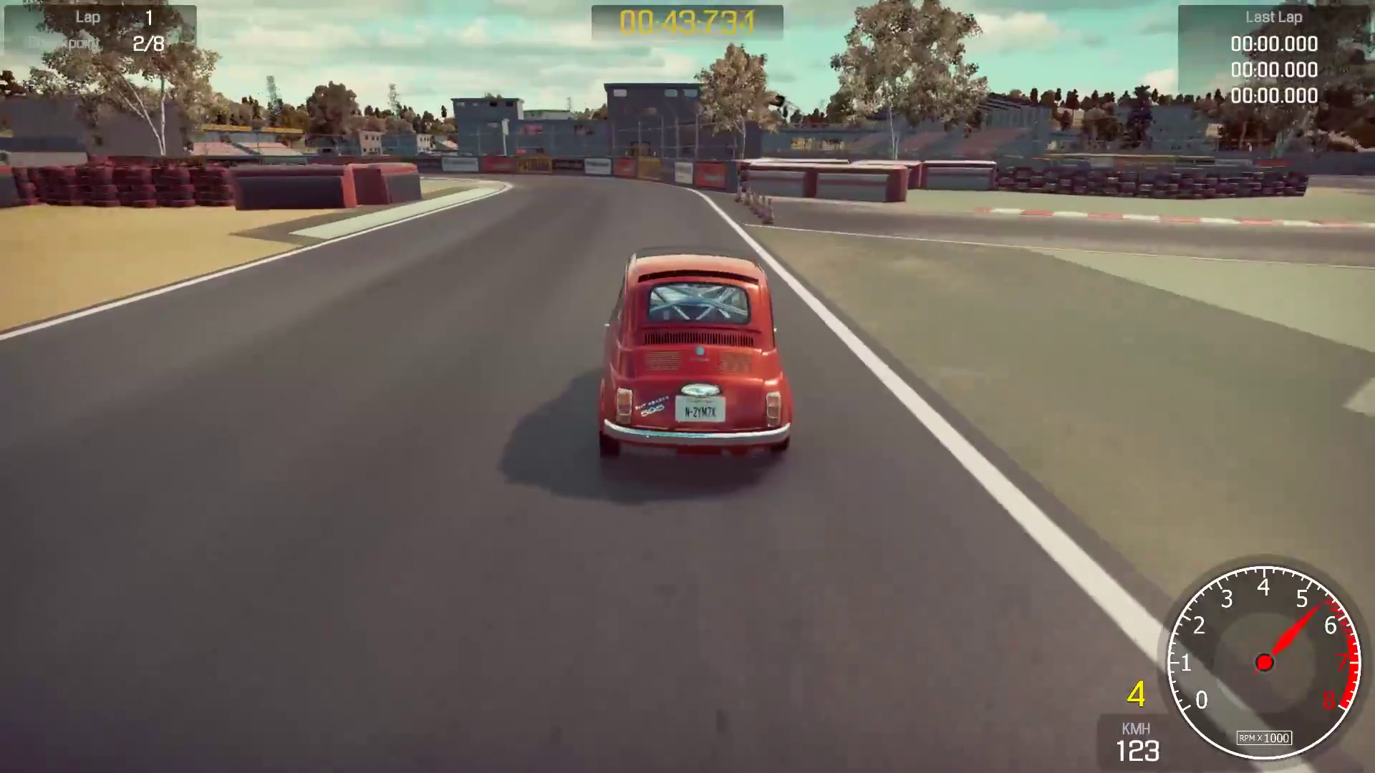
- Brake and steer left through the third checkpoint, follow the sponsor boards and brake hard in the next right bend
key(a)
key(s)
key(s)
key(a)
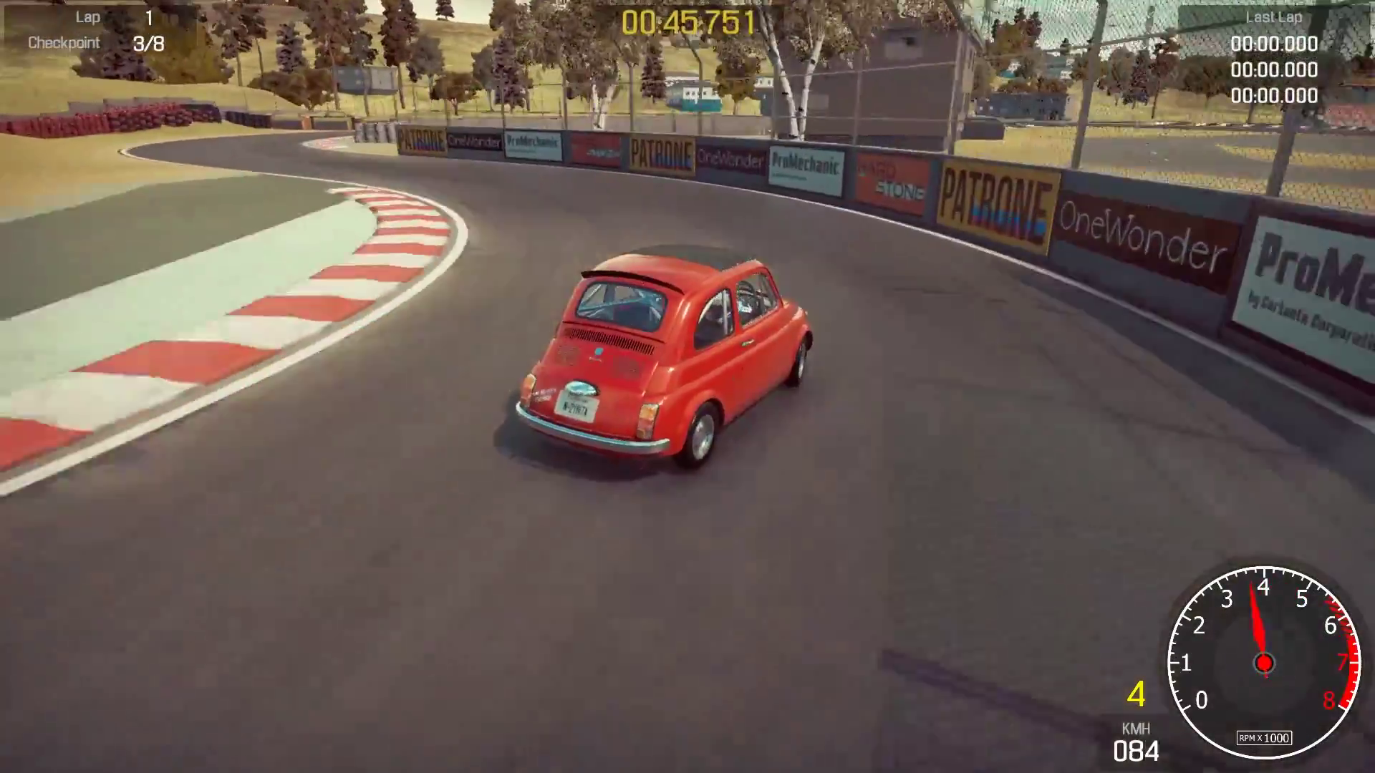
key(d)
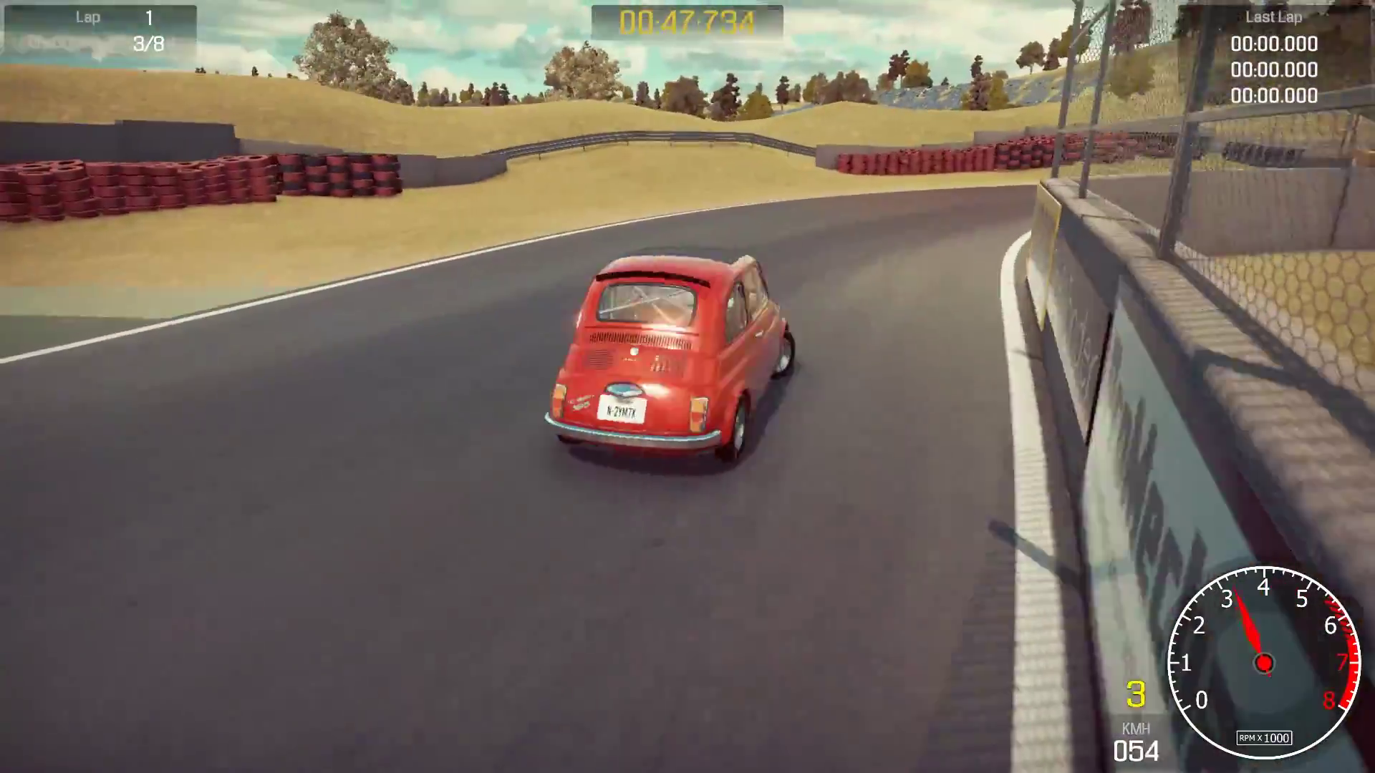
key(s)
key(s)
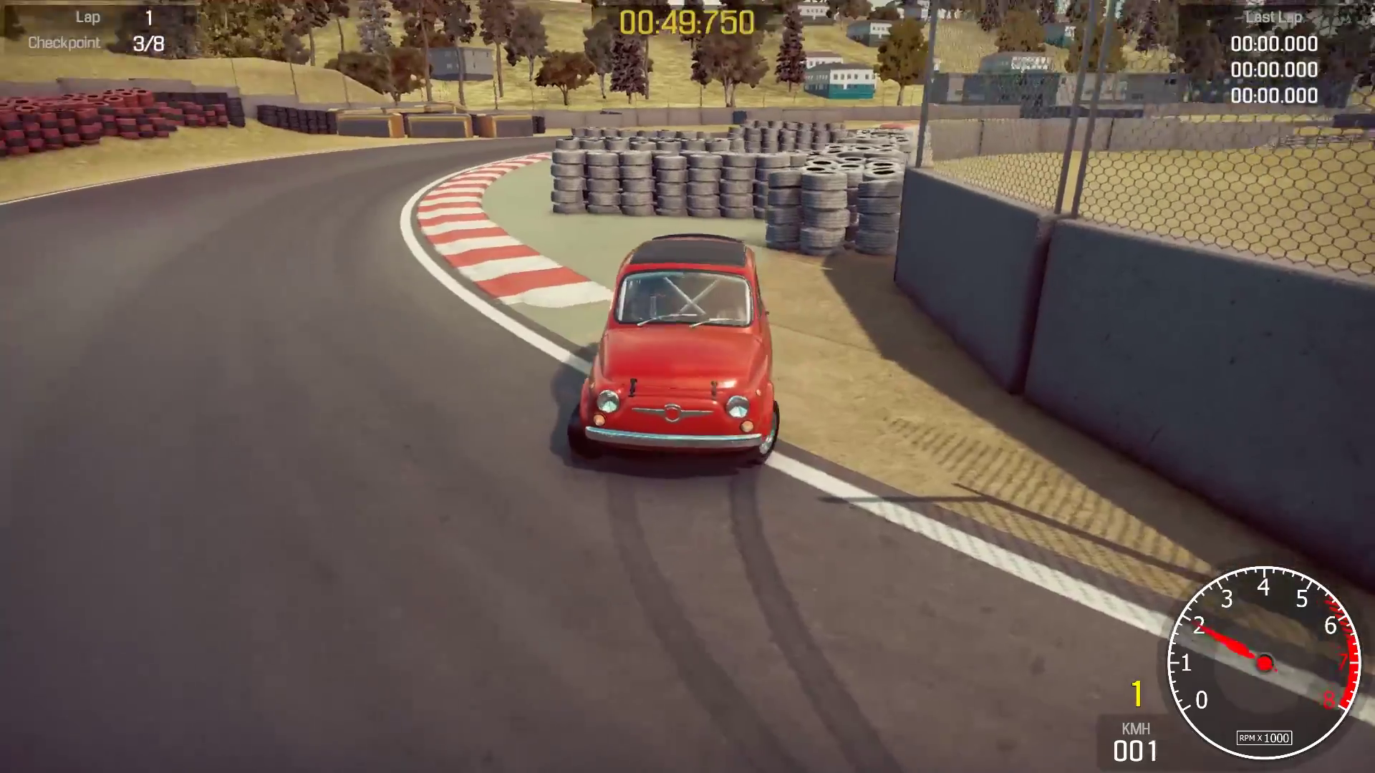
- Turn the car back to the racing direction, follow the right bends and accelerate through the fourth checkpoint
key(w)
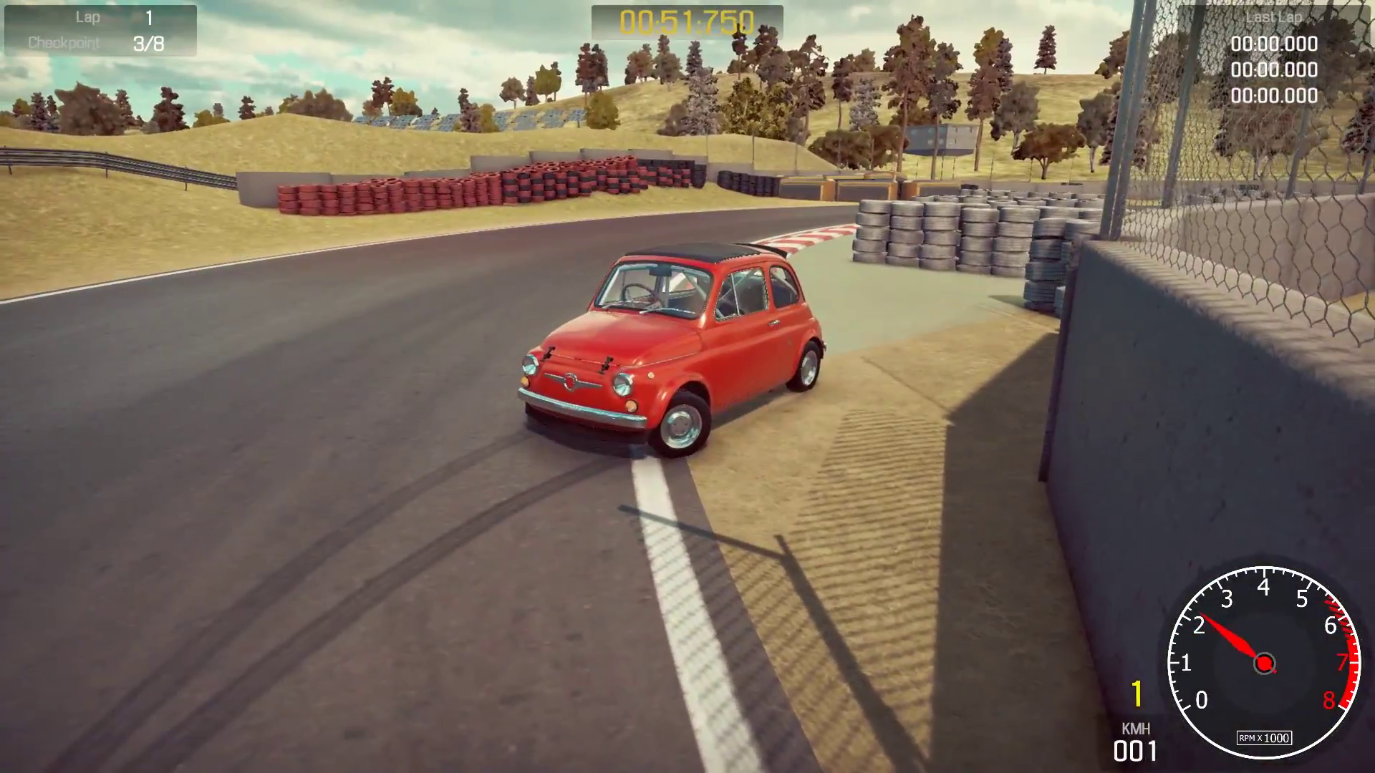
key(w)
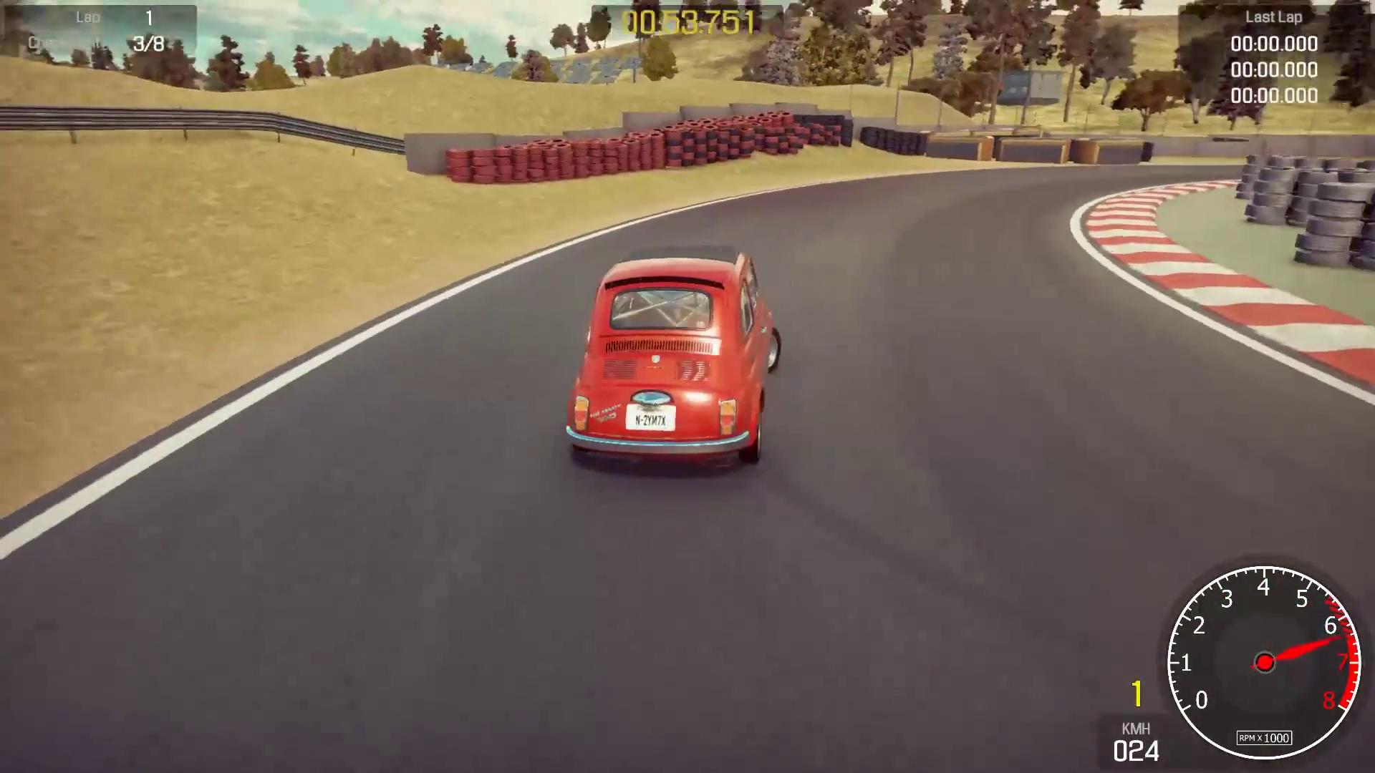
key(w)
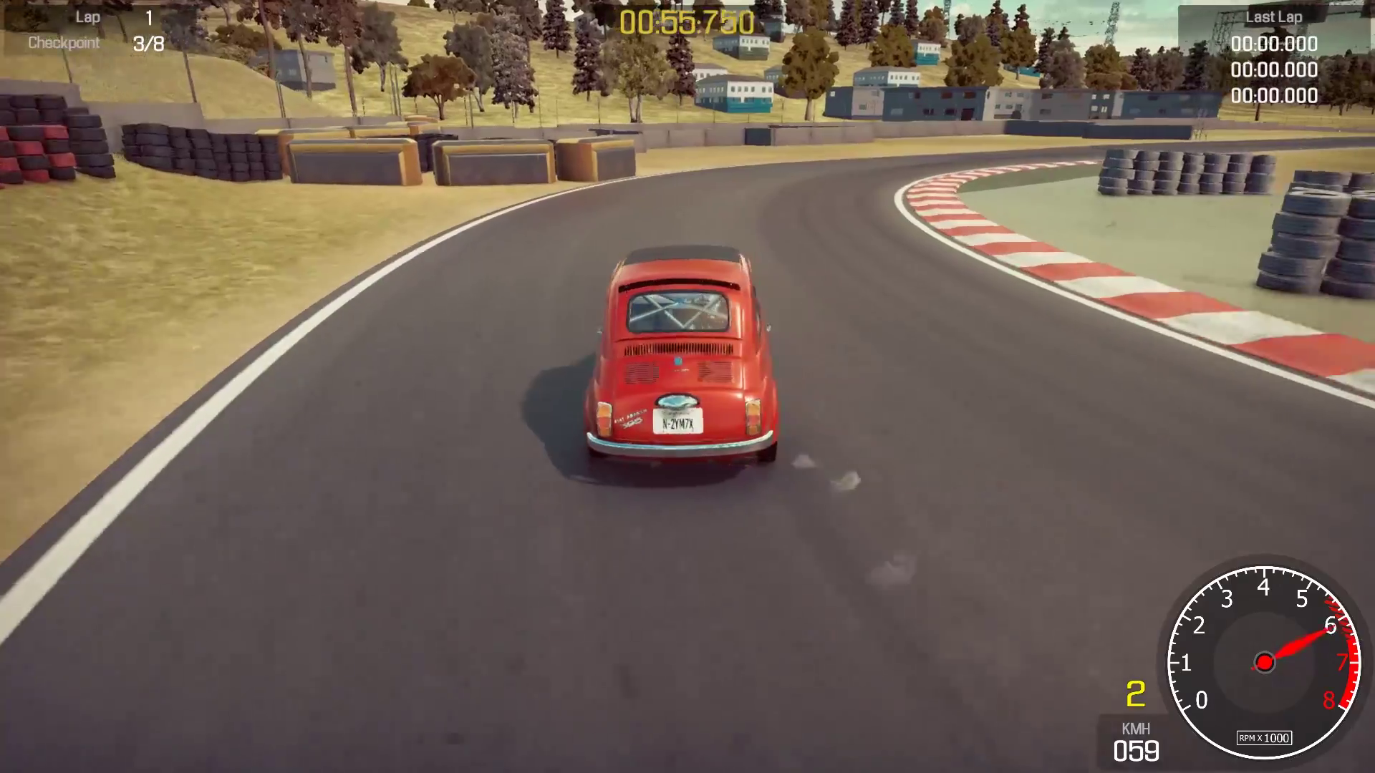
key(d)
key(w)
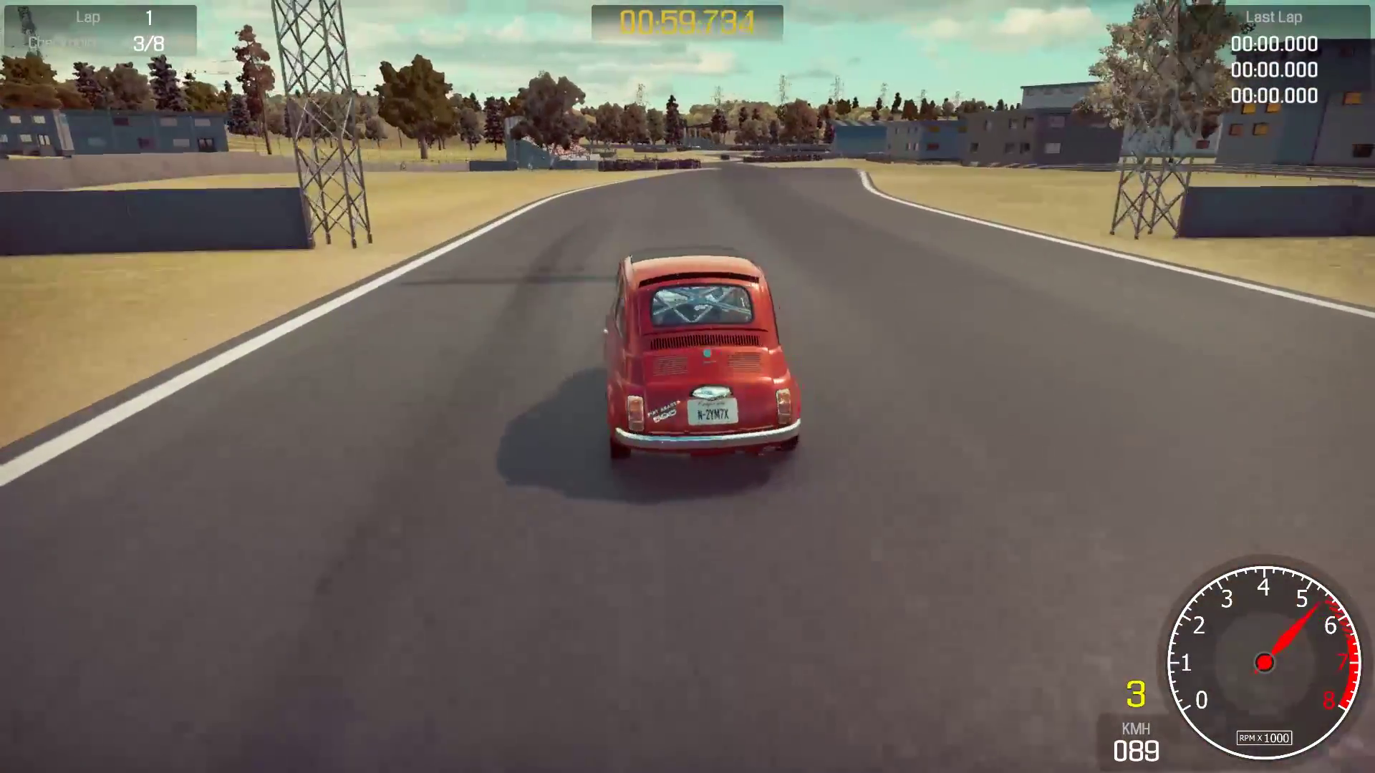
key(w)
key(w)
key(a)
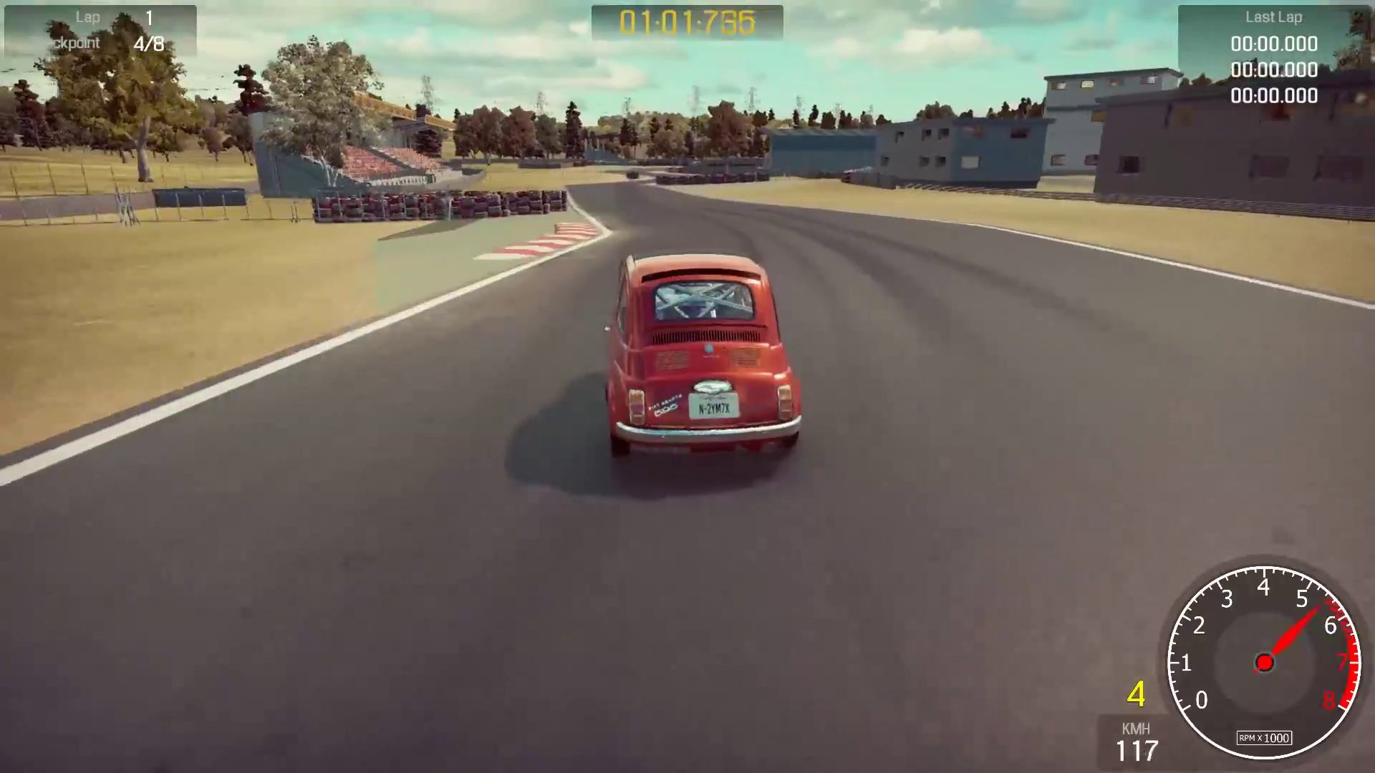
- Accelerate past the grandstand, steer left around the tire stack and drive through the fifth checkpoint
key(w)
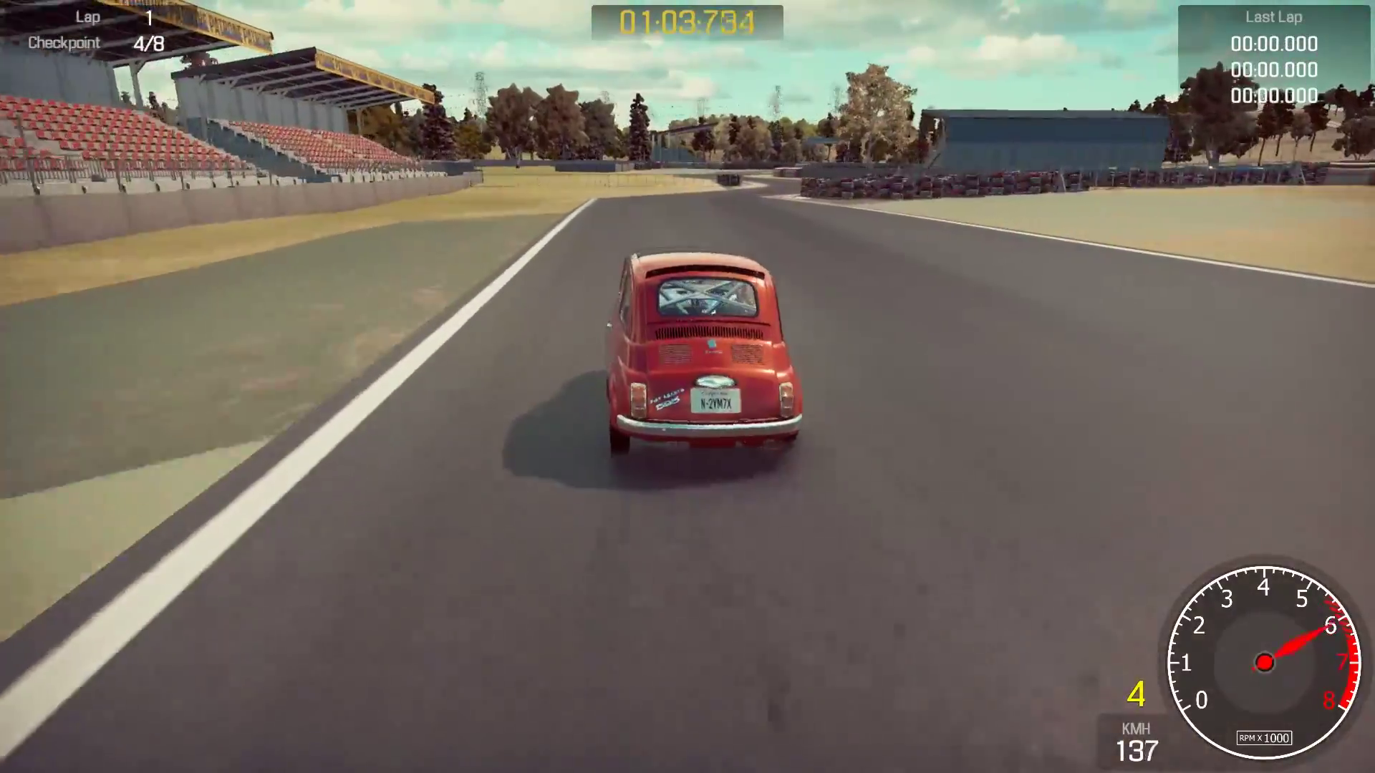
key(a)
key(a)
key(s)
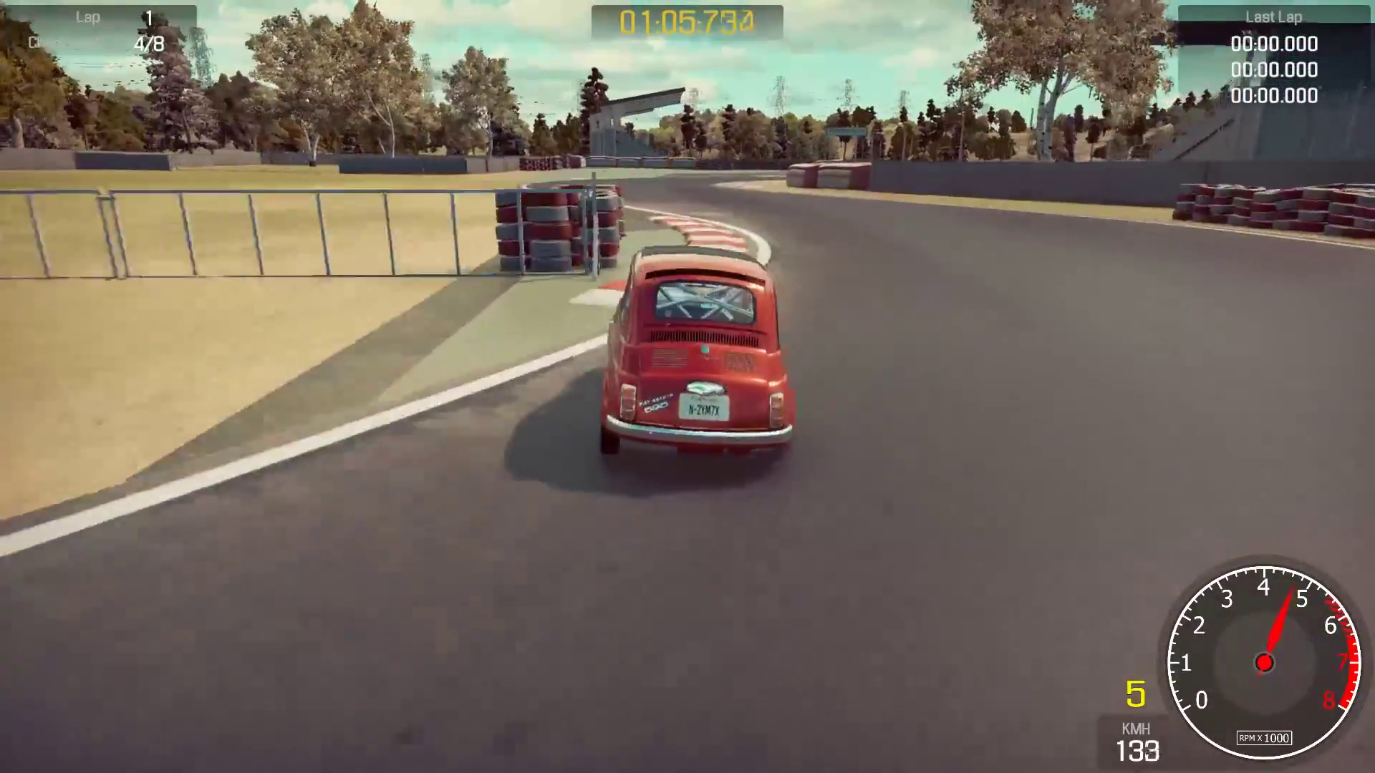
key(d)
key(d)
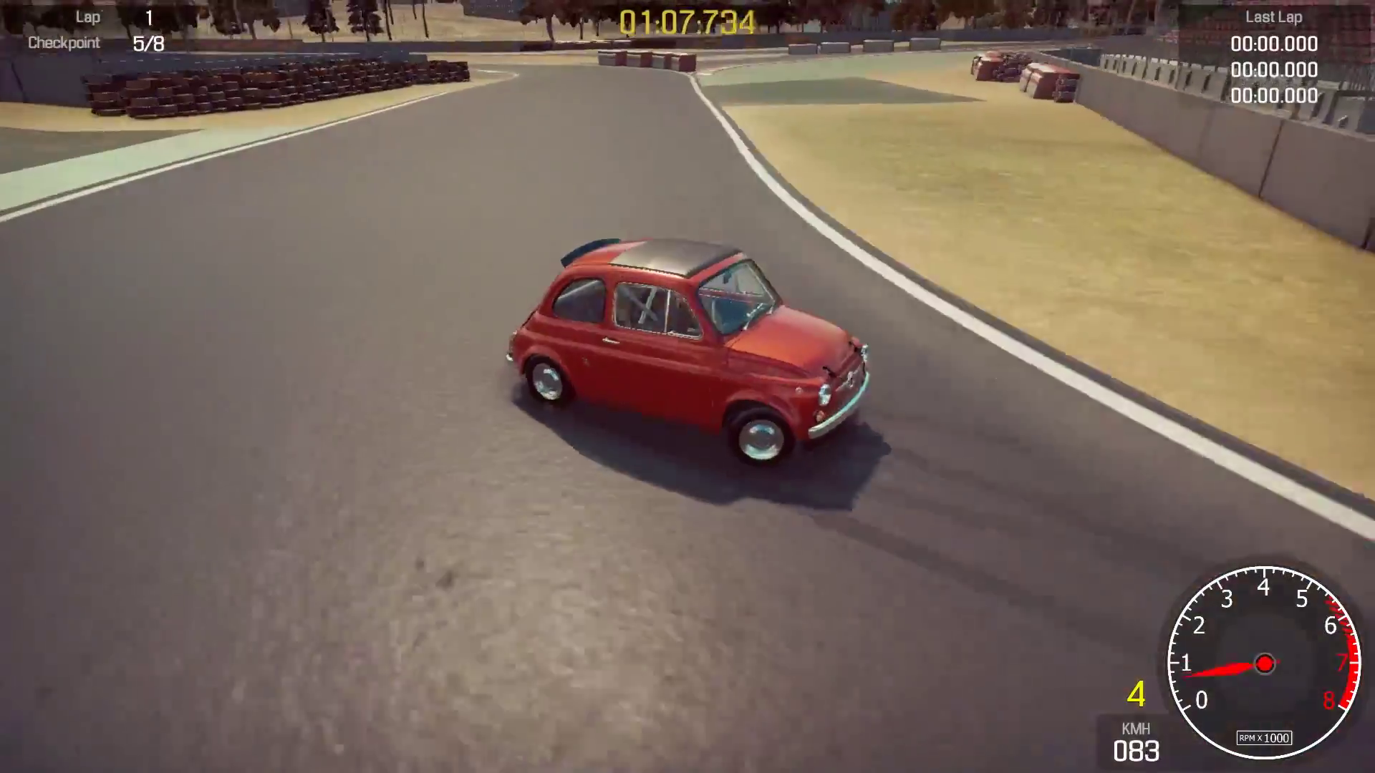
- Brake on the paved run-off area, reverse away from the barriers and steer back onto the asphalt beside the tire wall
key(w)
key(s)
key(d)
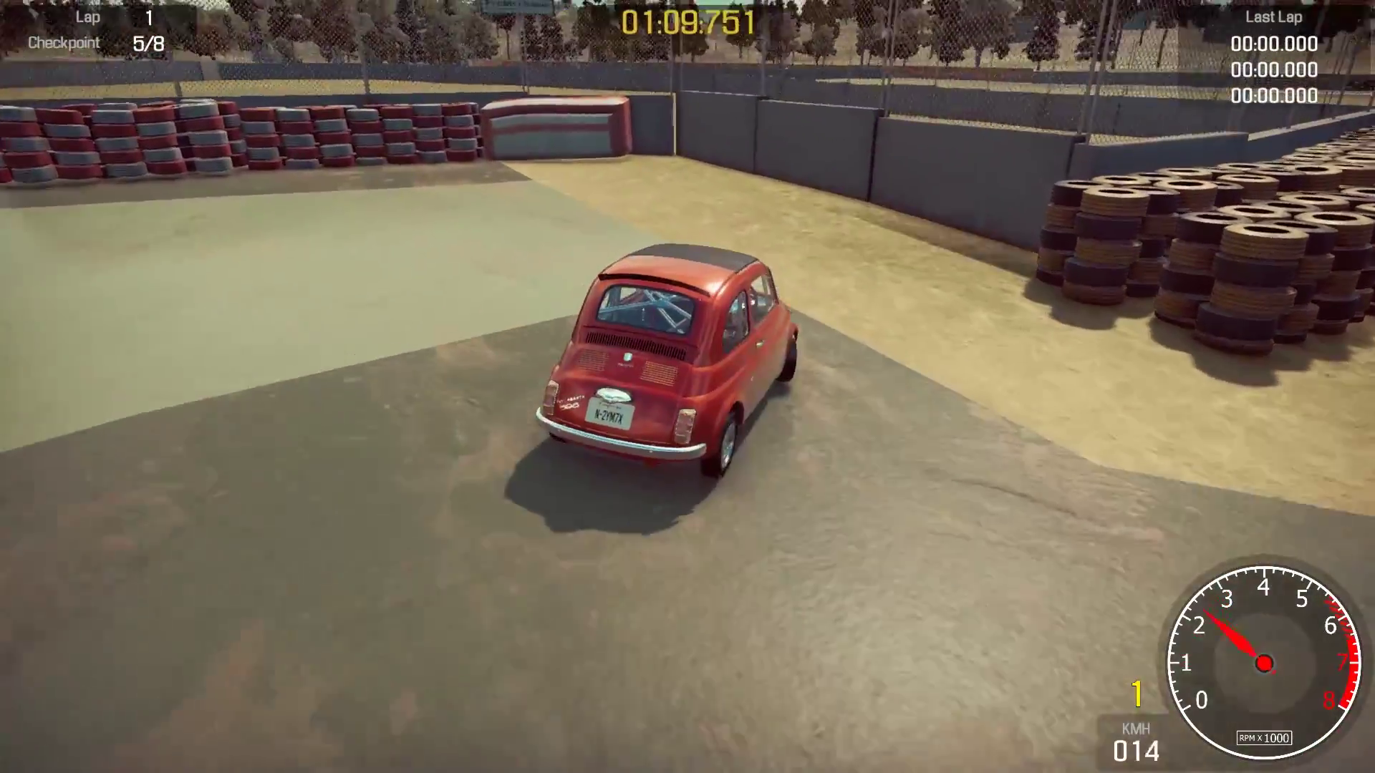
key(s)
key(a)
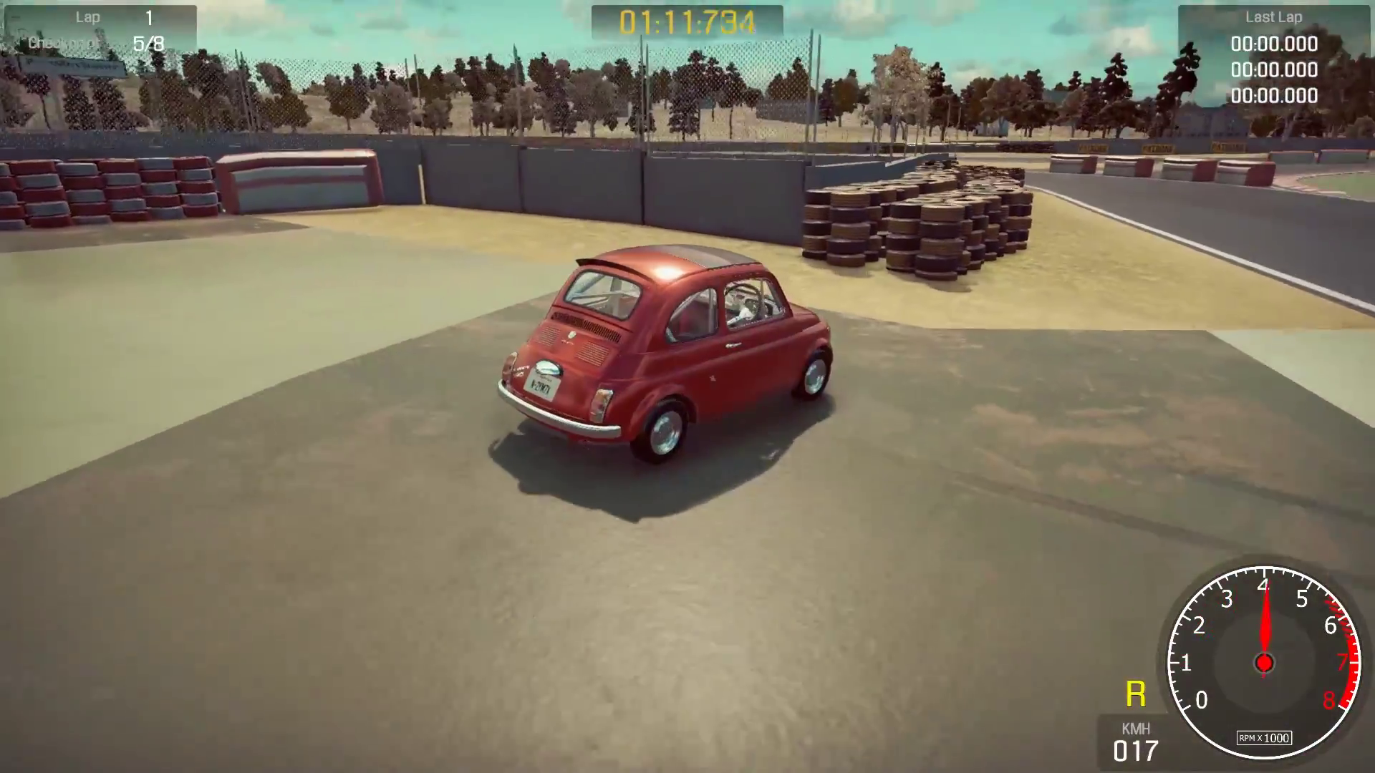
key(w)
key(d)
key(w)
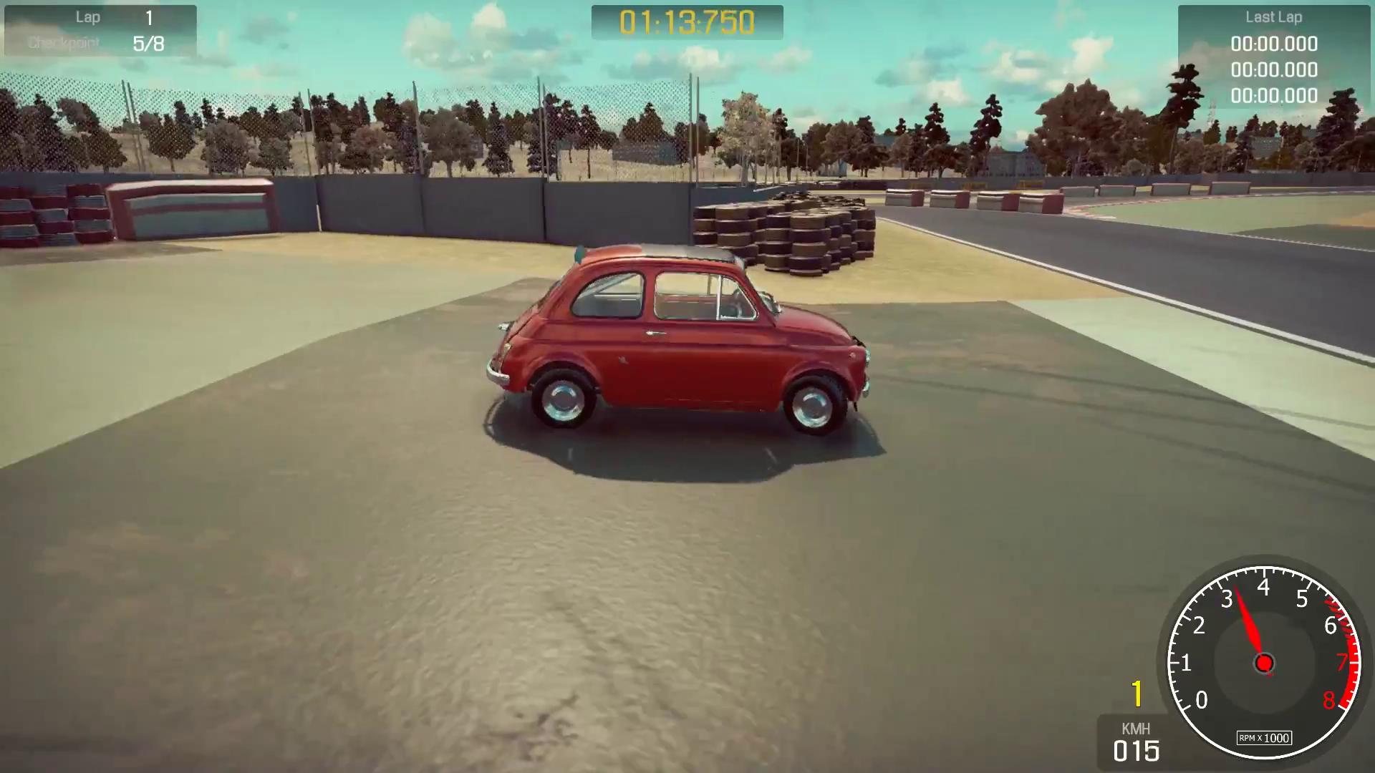
key(w)
key(a)
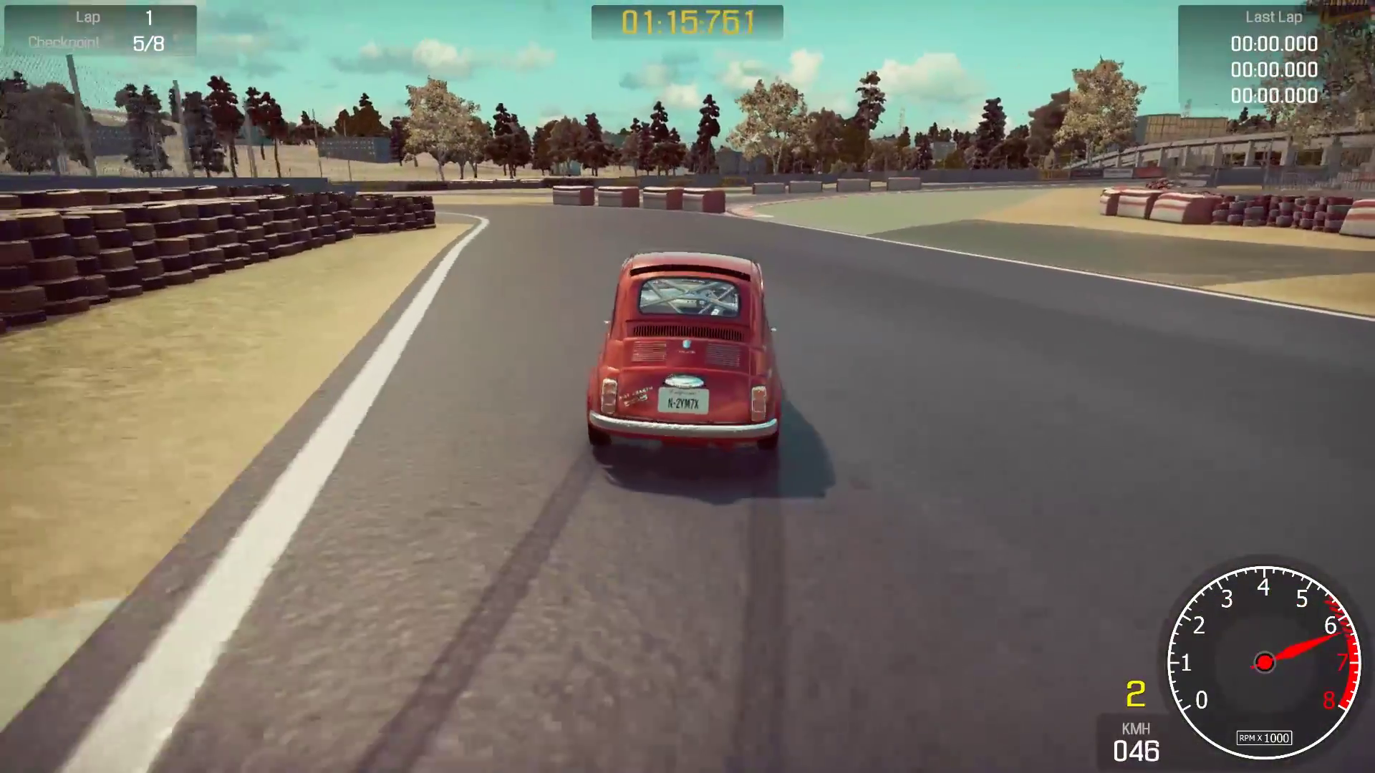
- Accelerate through the left bend after the red-and-white barriers and steer through the following curves to the sixth checkpoint
key(w)
key(d)
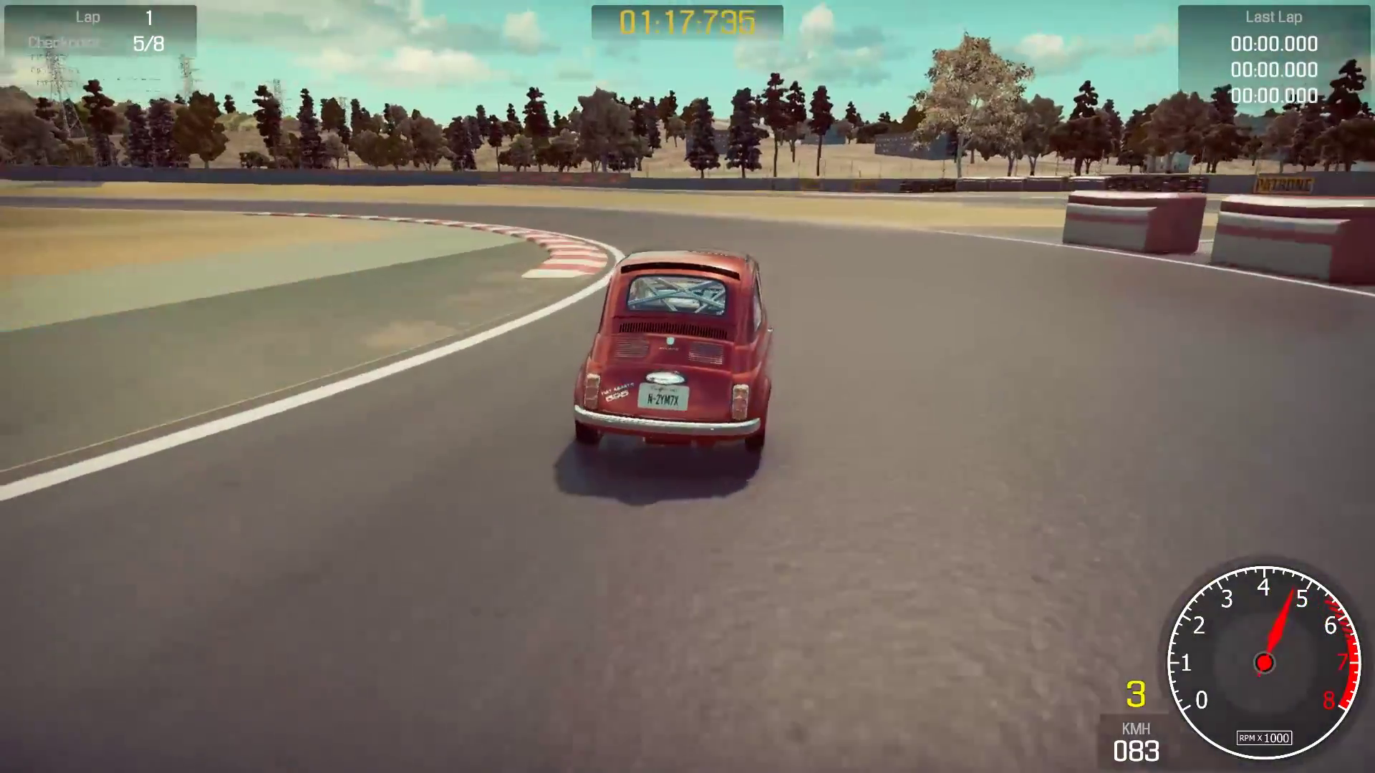
key(a)
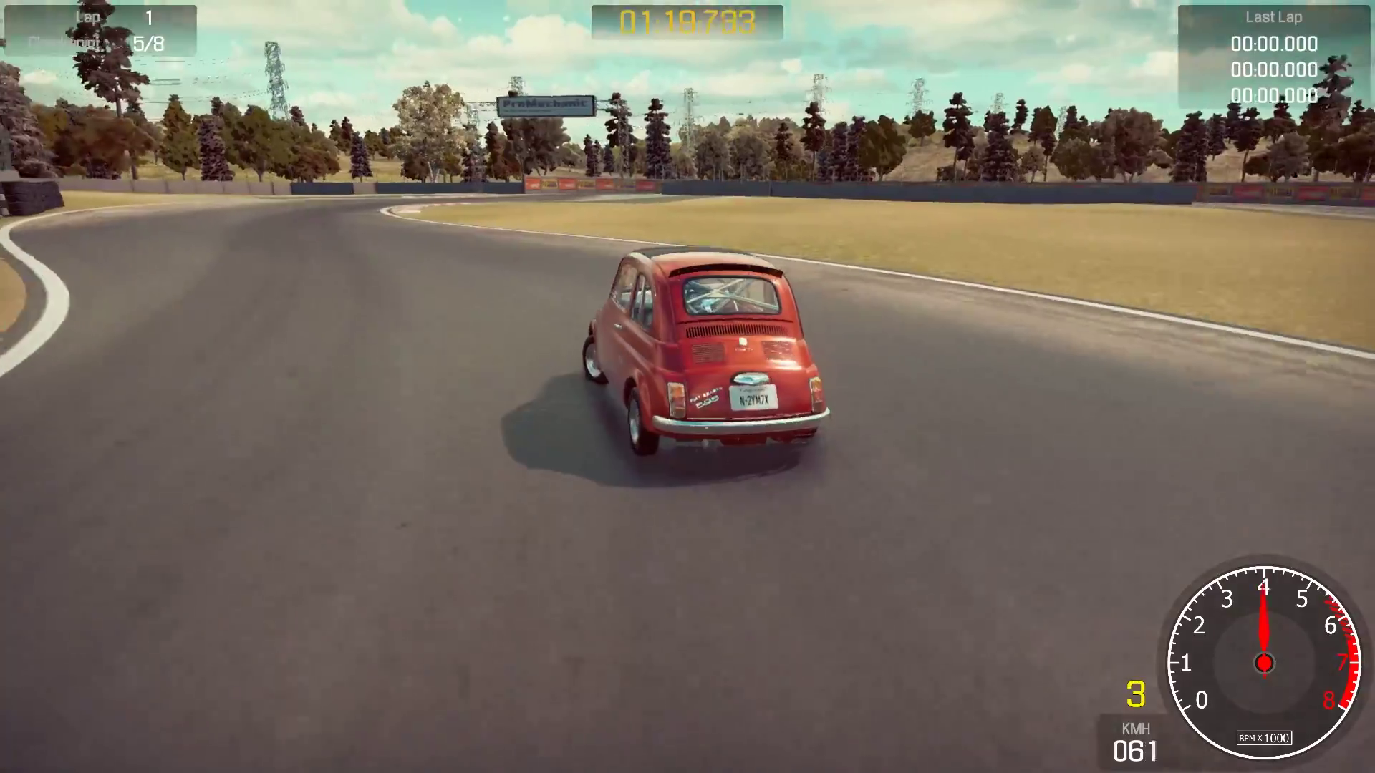
key(w)
key(d)
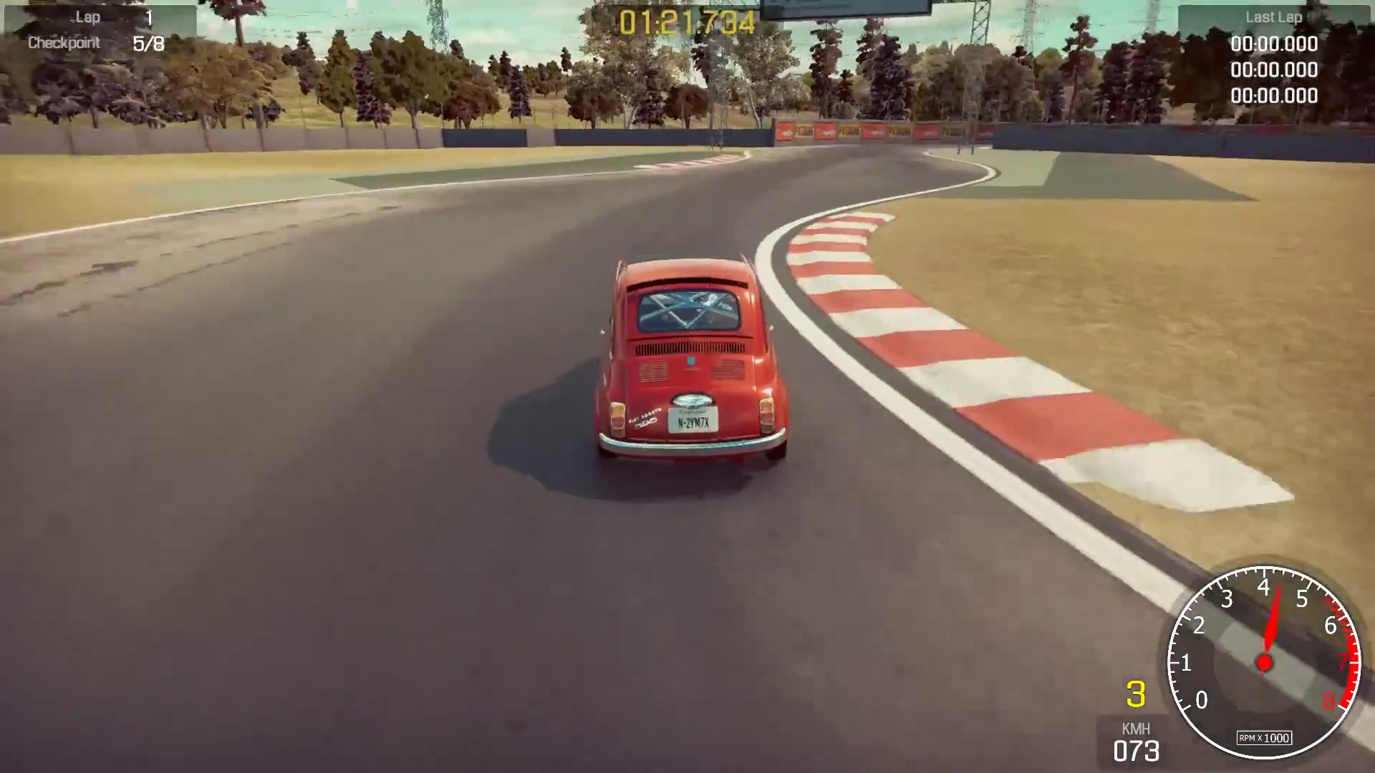
key(a)
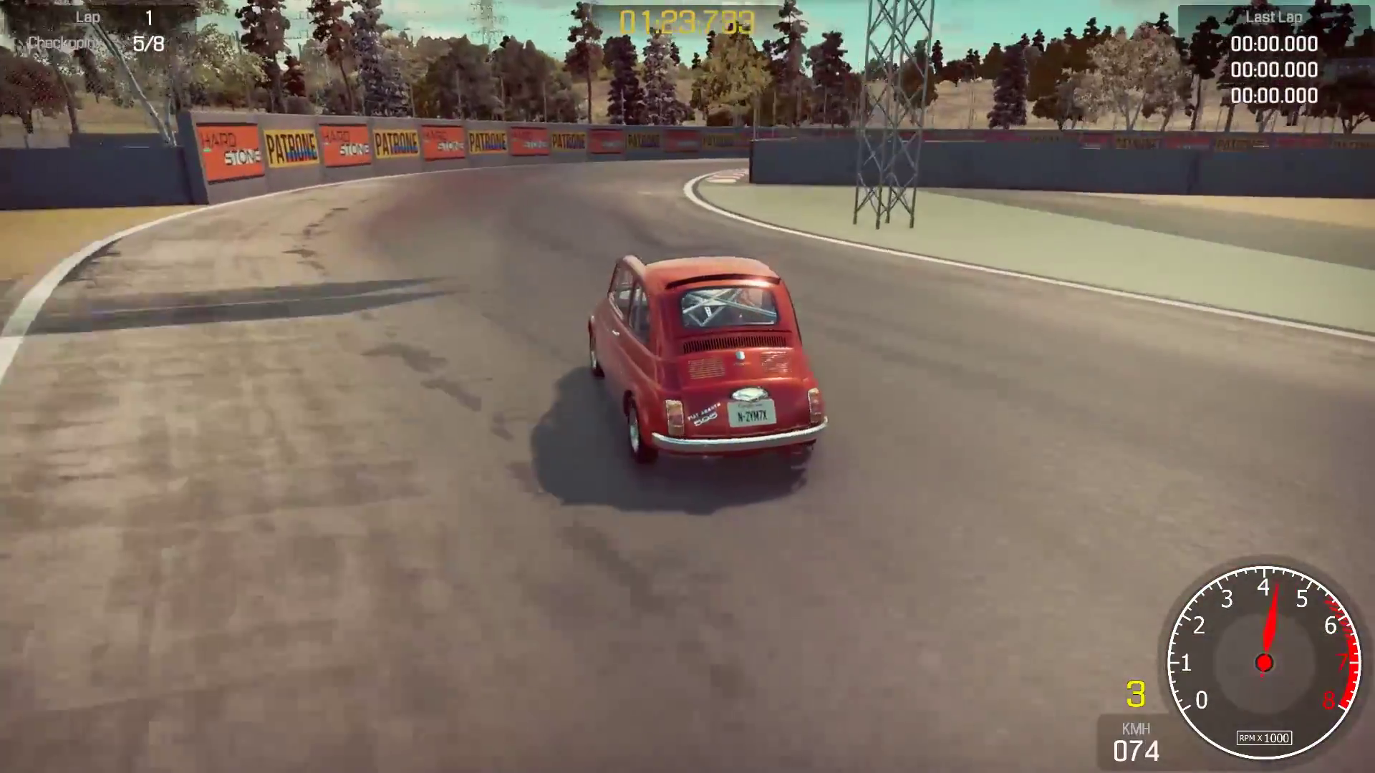
key(d)
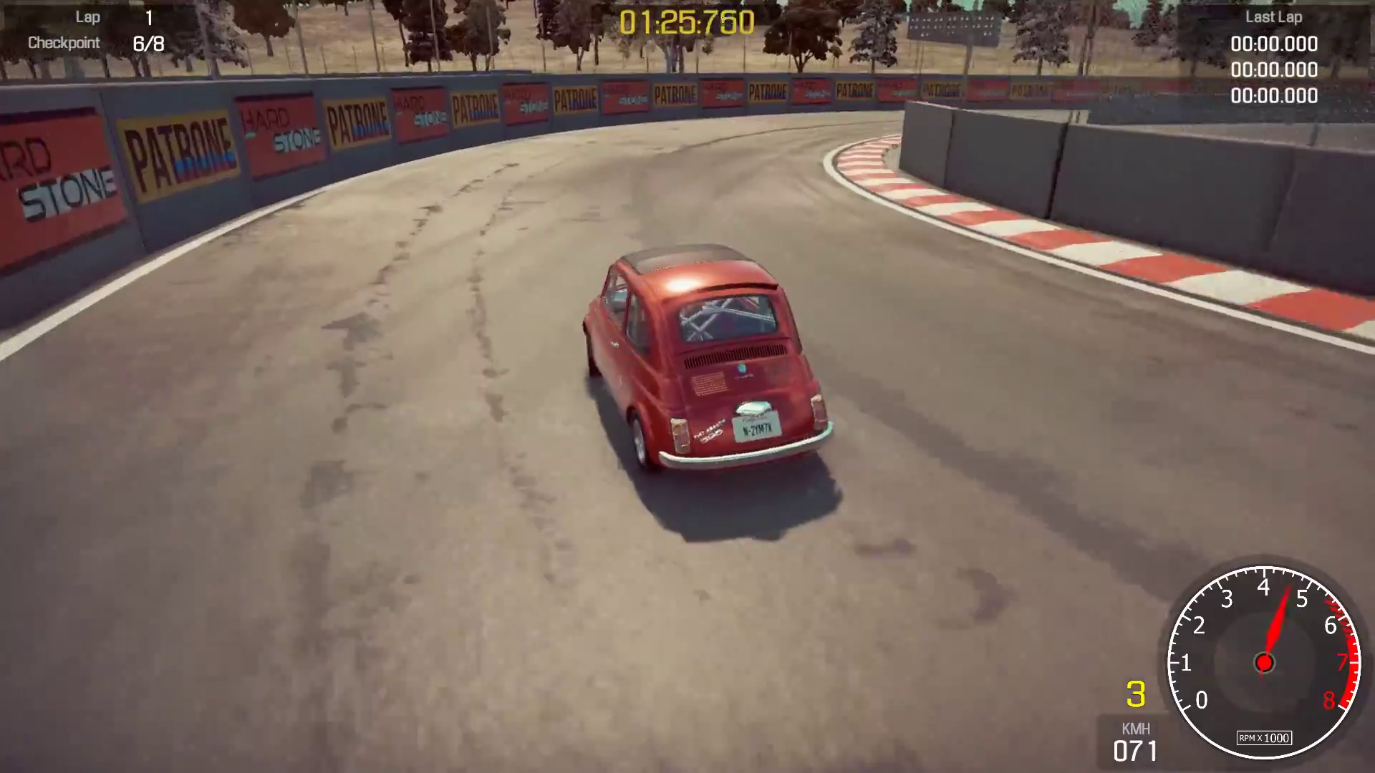
- Follow the long right-hand bend along the kerb and sponsor boards and accelerate through the seventh checkpoint
key(d)
key(w)
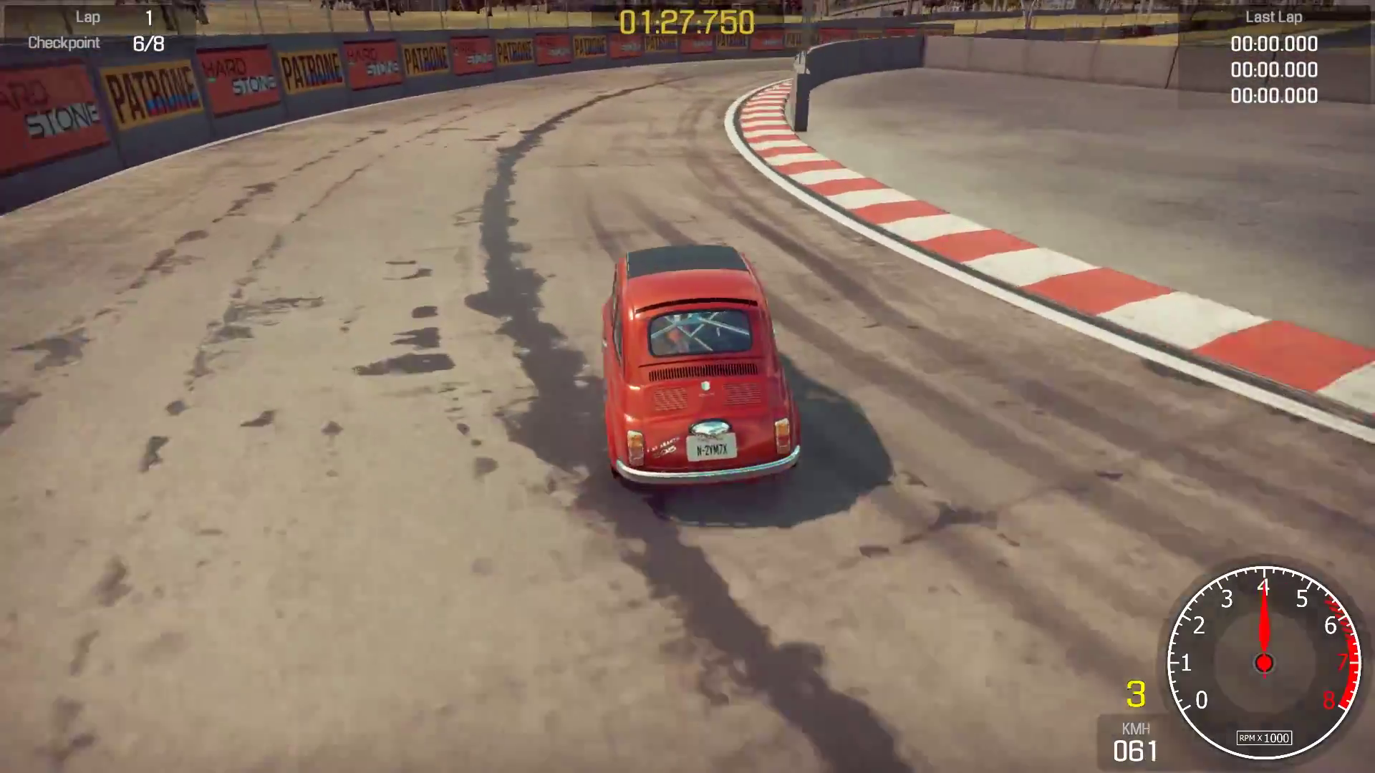
key(w)
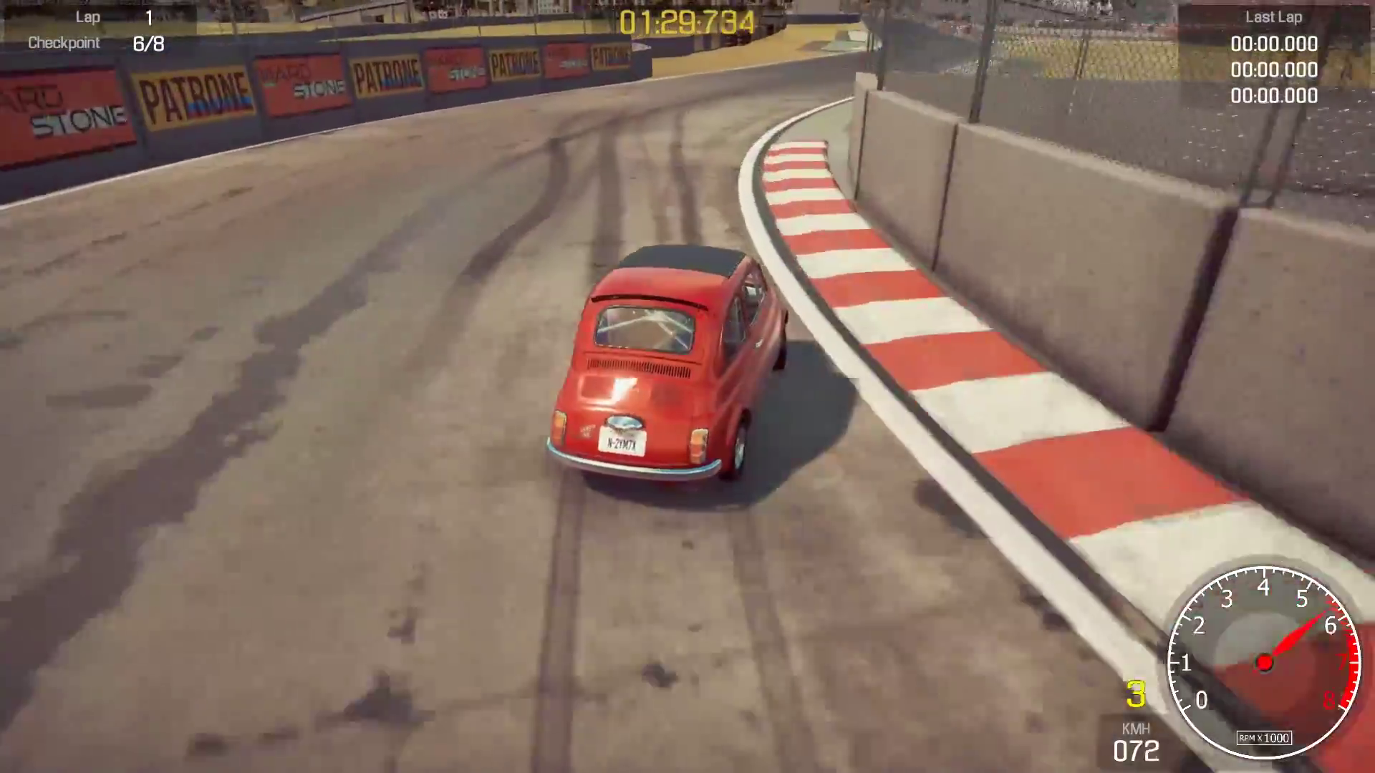
key(w)
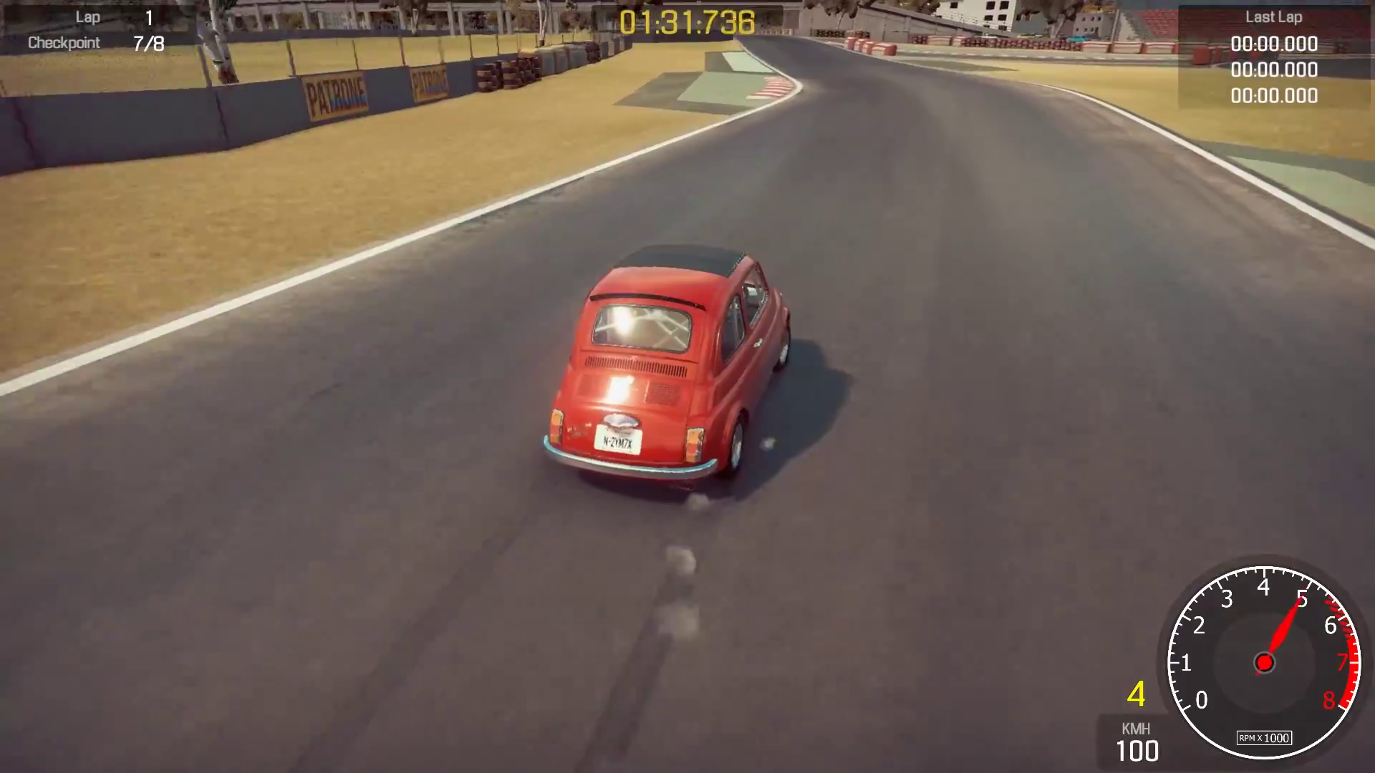
- Accelerate under the bridge and along the main straight through the eighth checkpoint towards the start gantry
key(w)
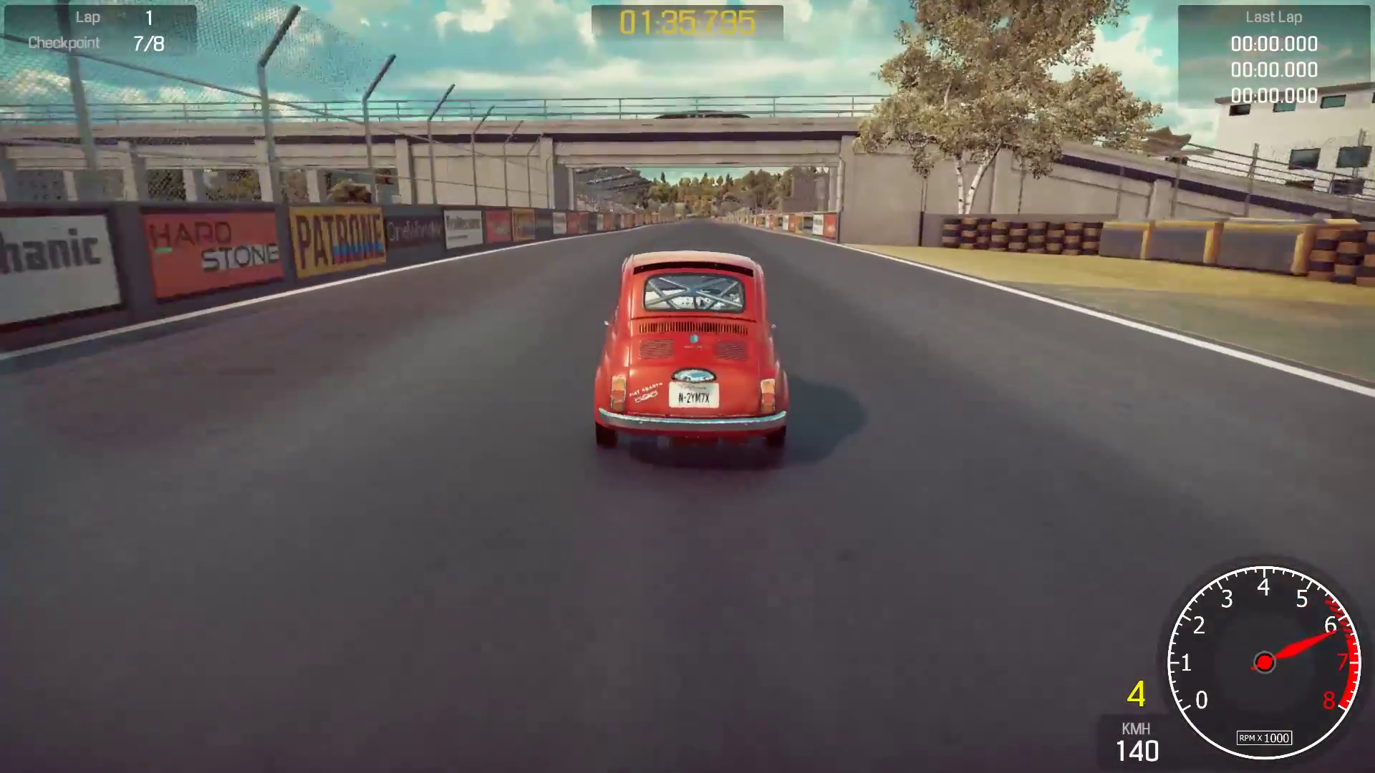
key(w)
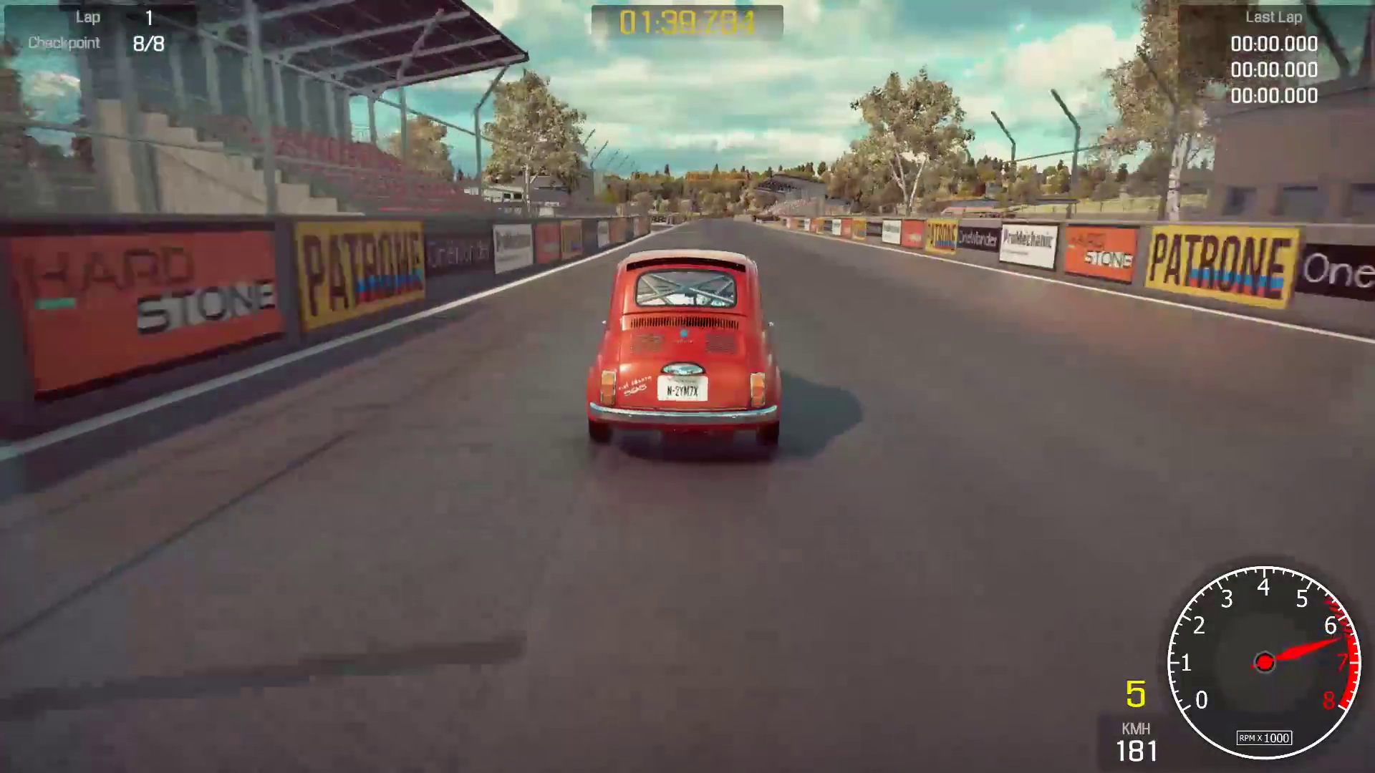
key(w)
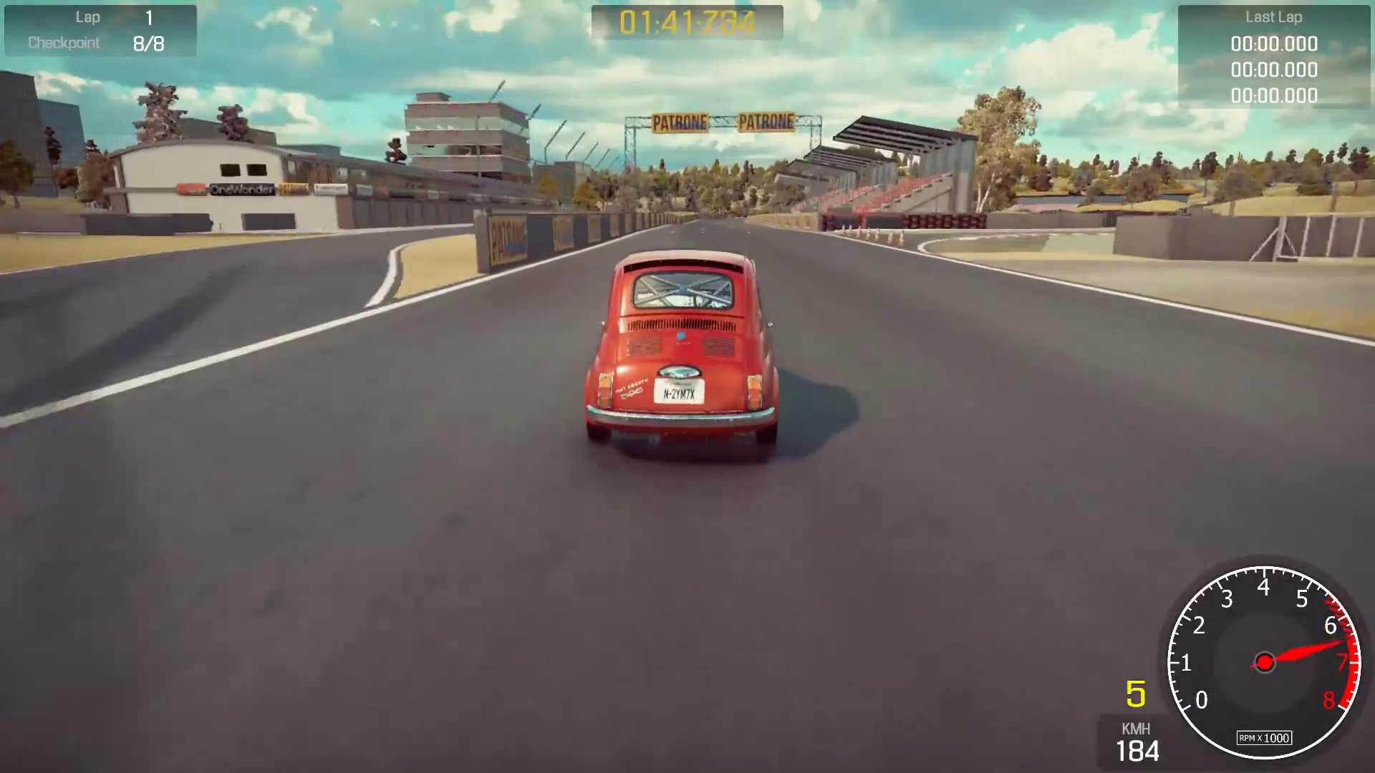